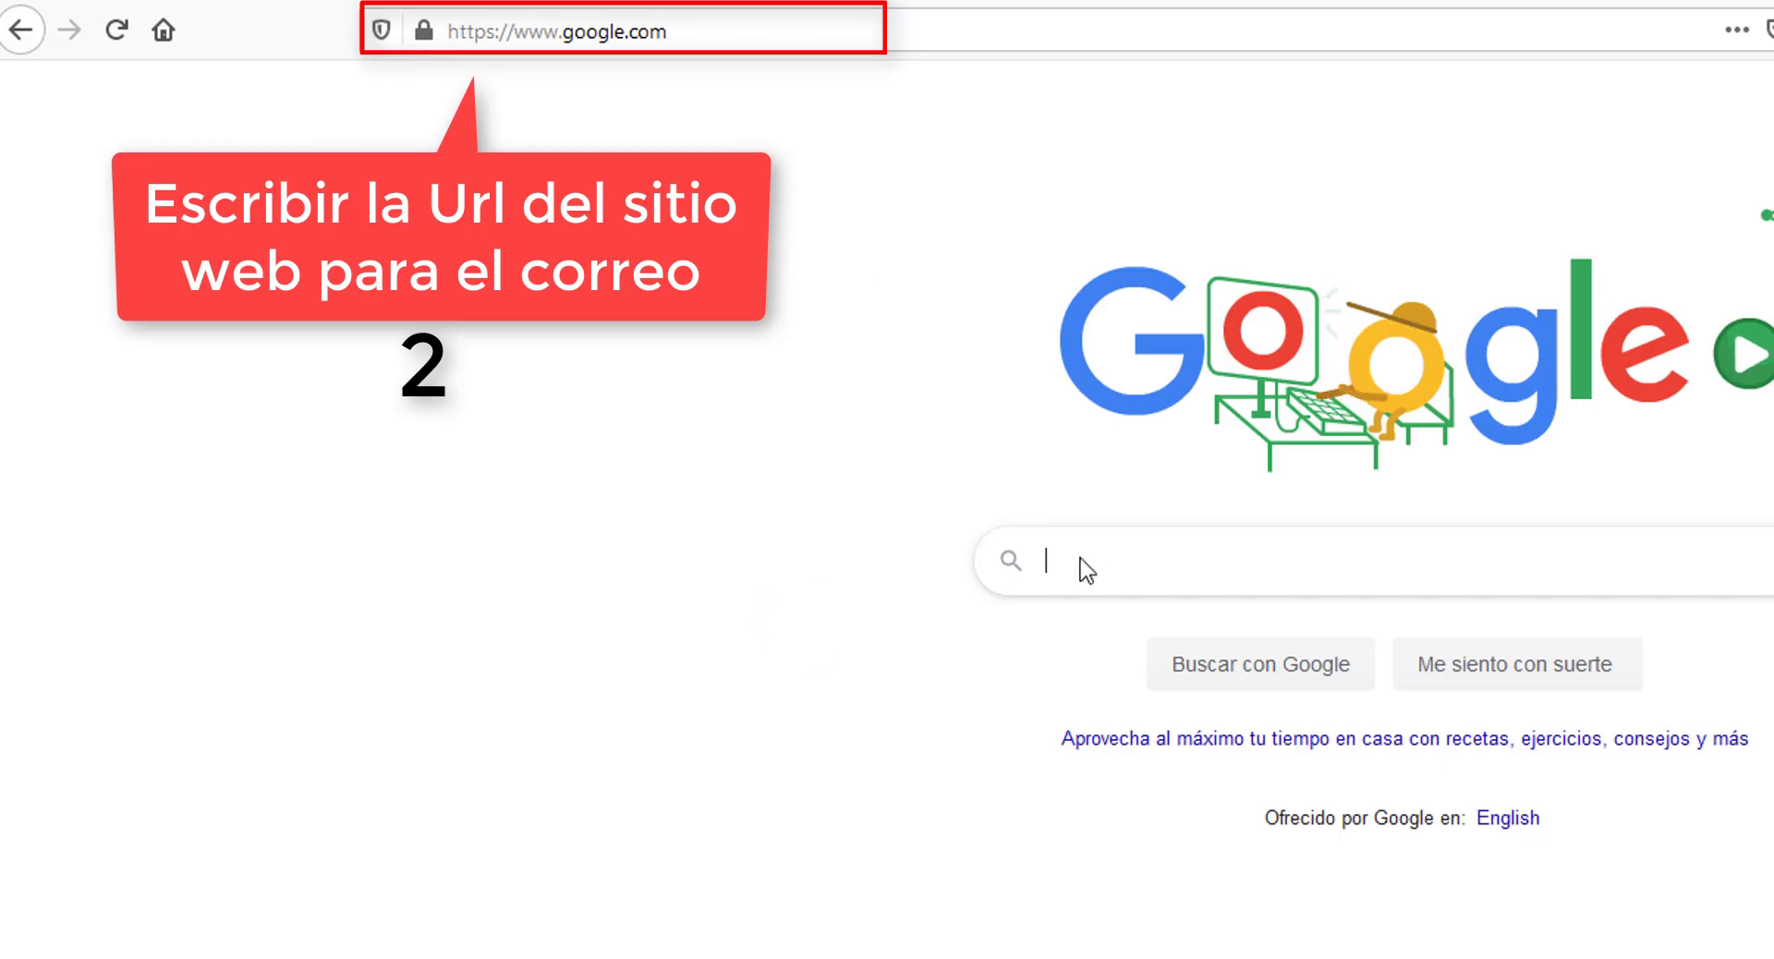
# - Select the google.com address in the address bar so it can be replaced
pyautogui.click(796, 39)
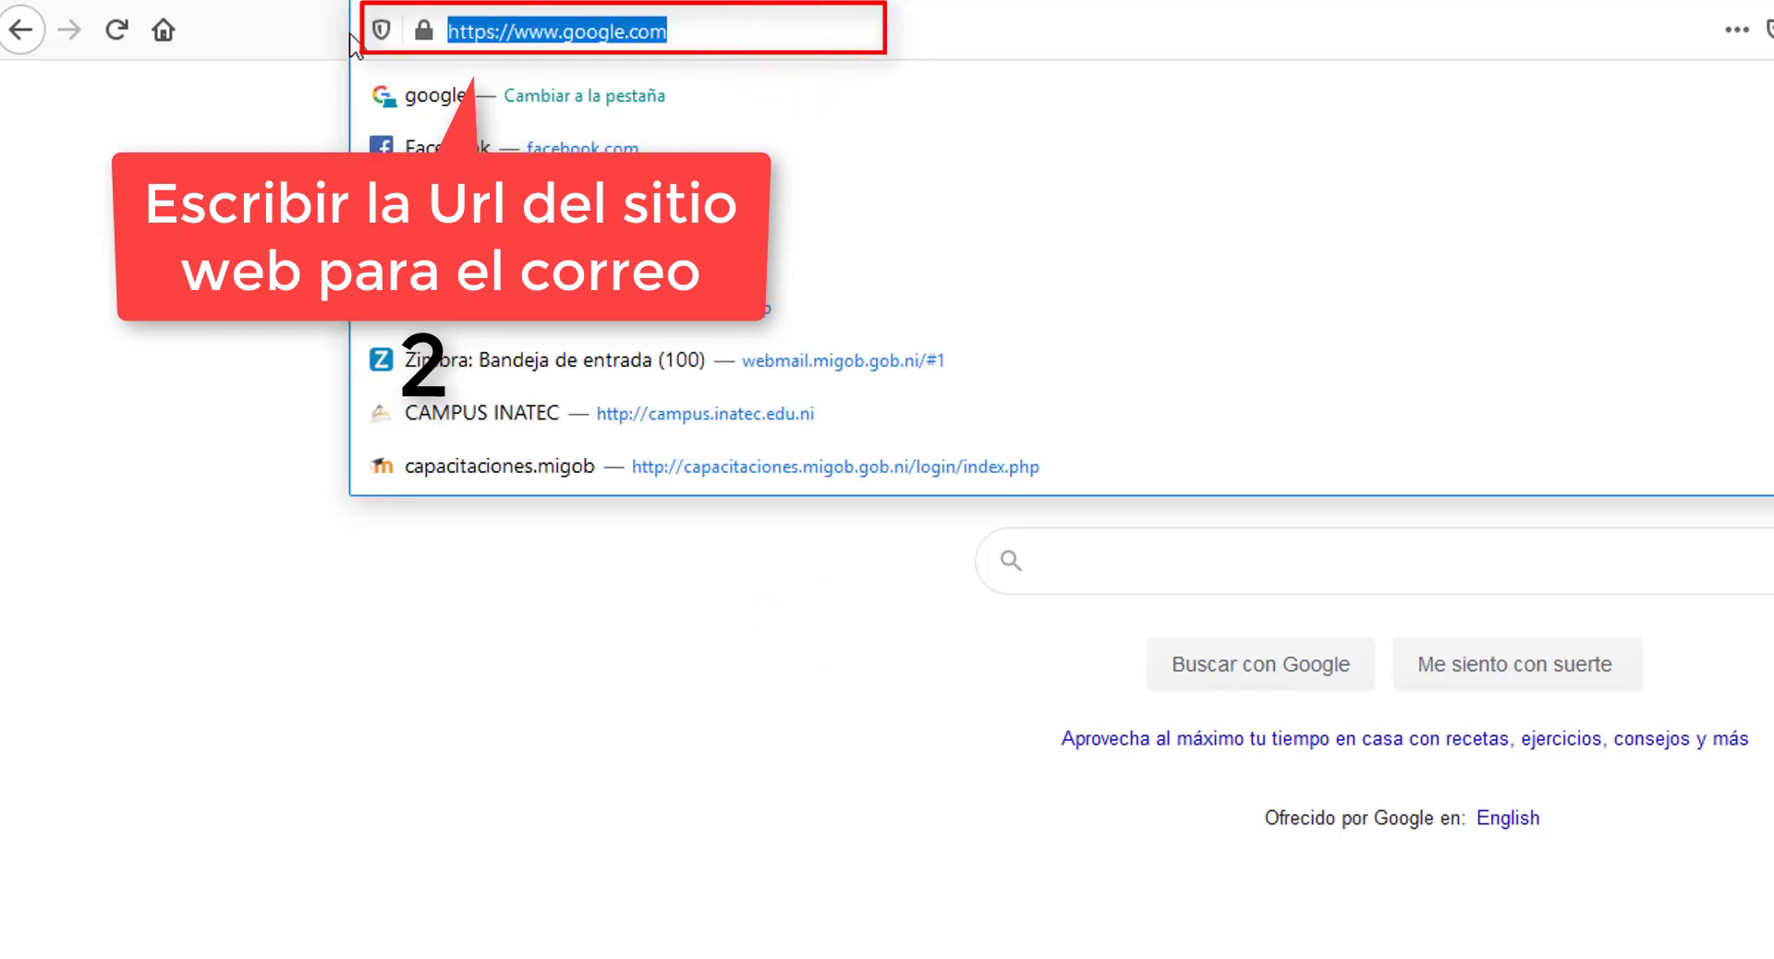
pyautogui.write('www.')
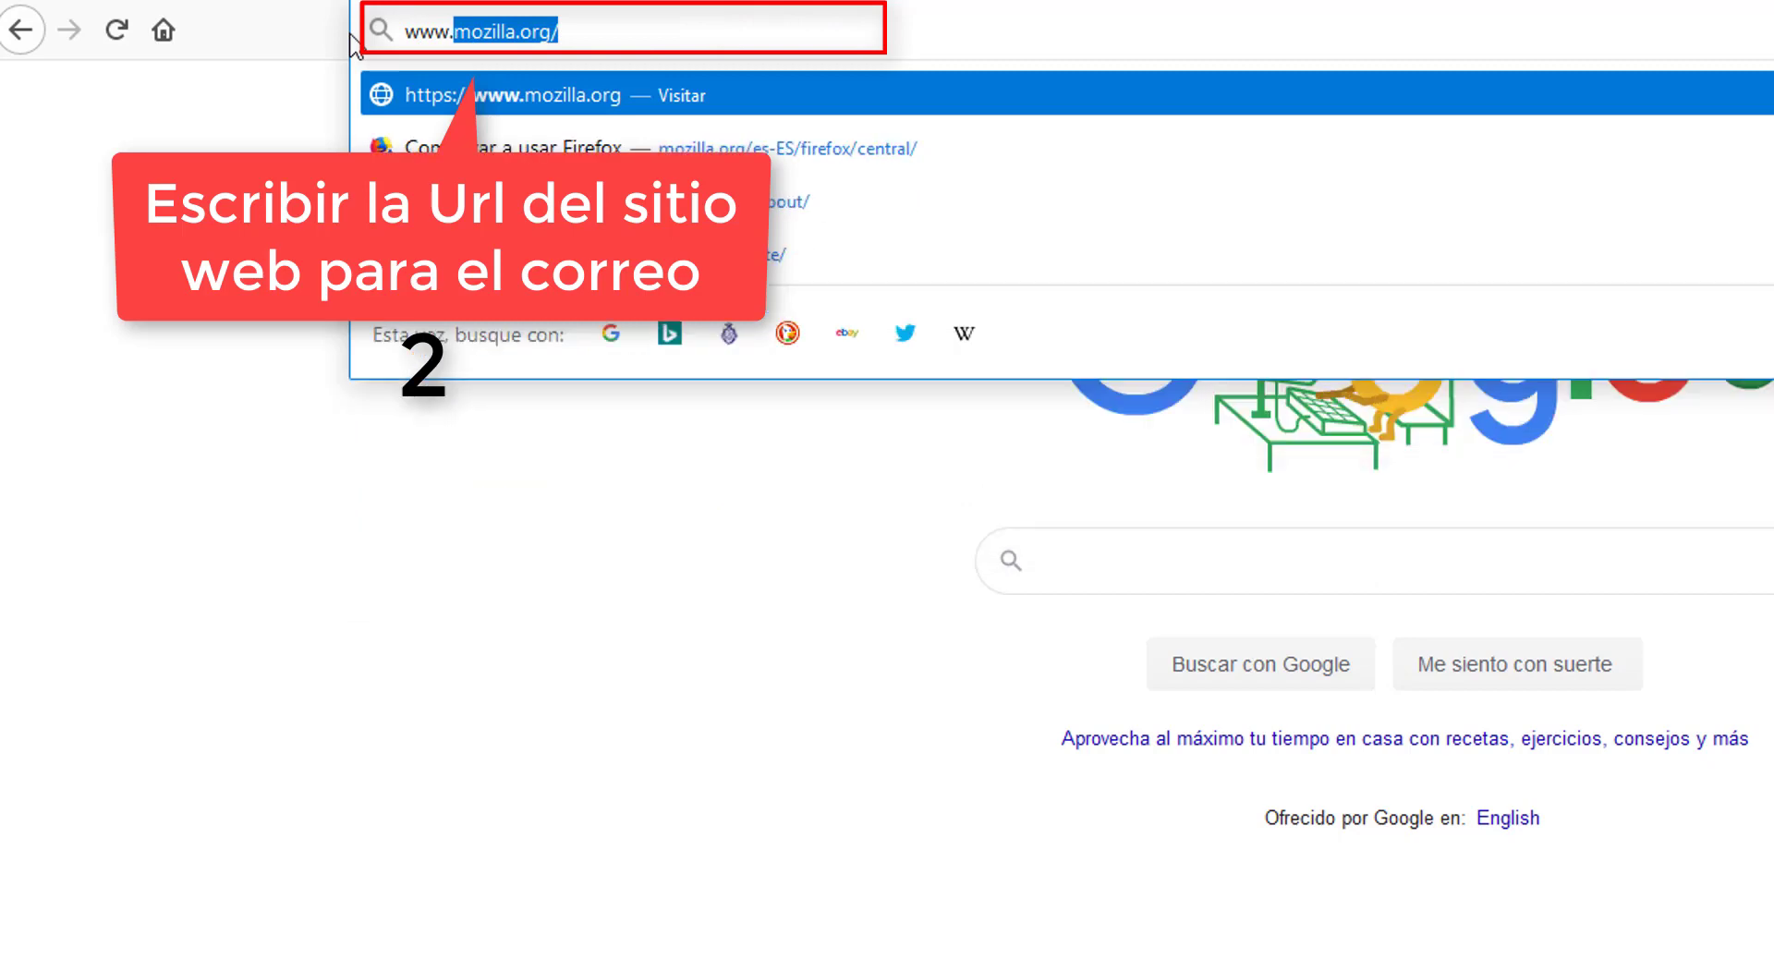
pyautogui.write('micros')
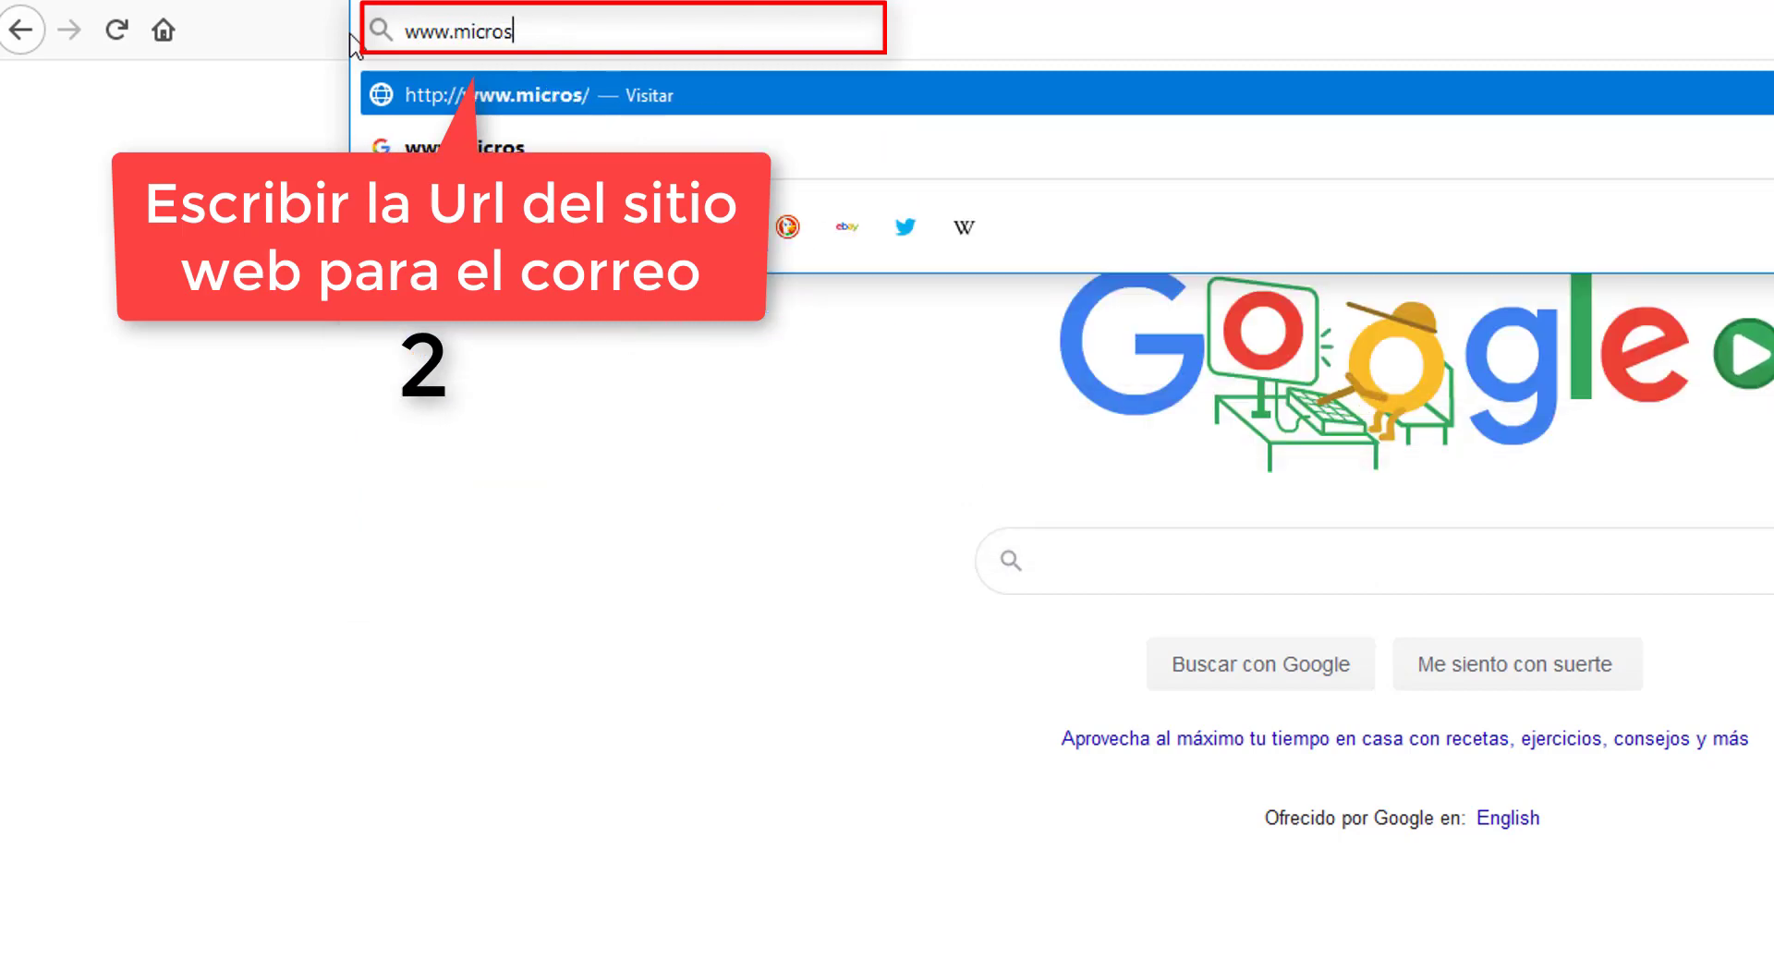
pyautogui.write('oft.com')
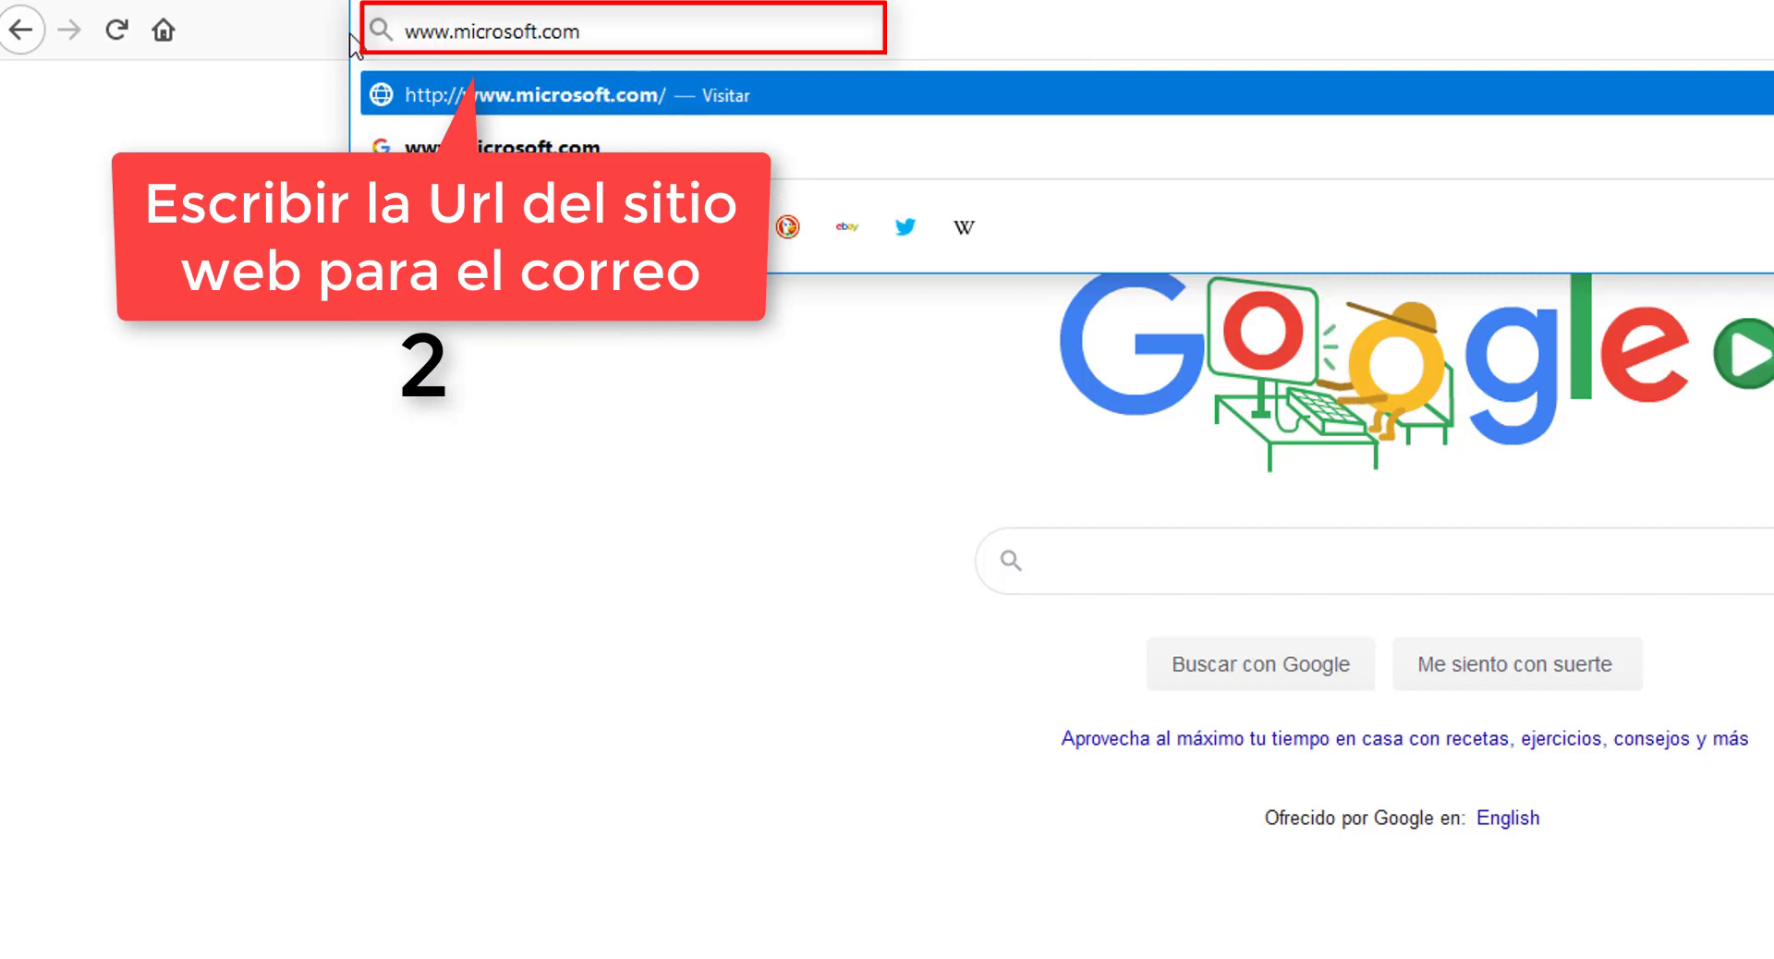
pyautogui.press('Return')
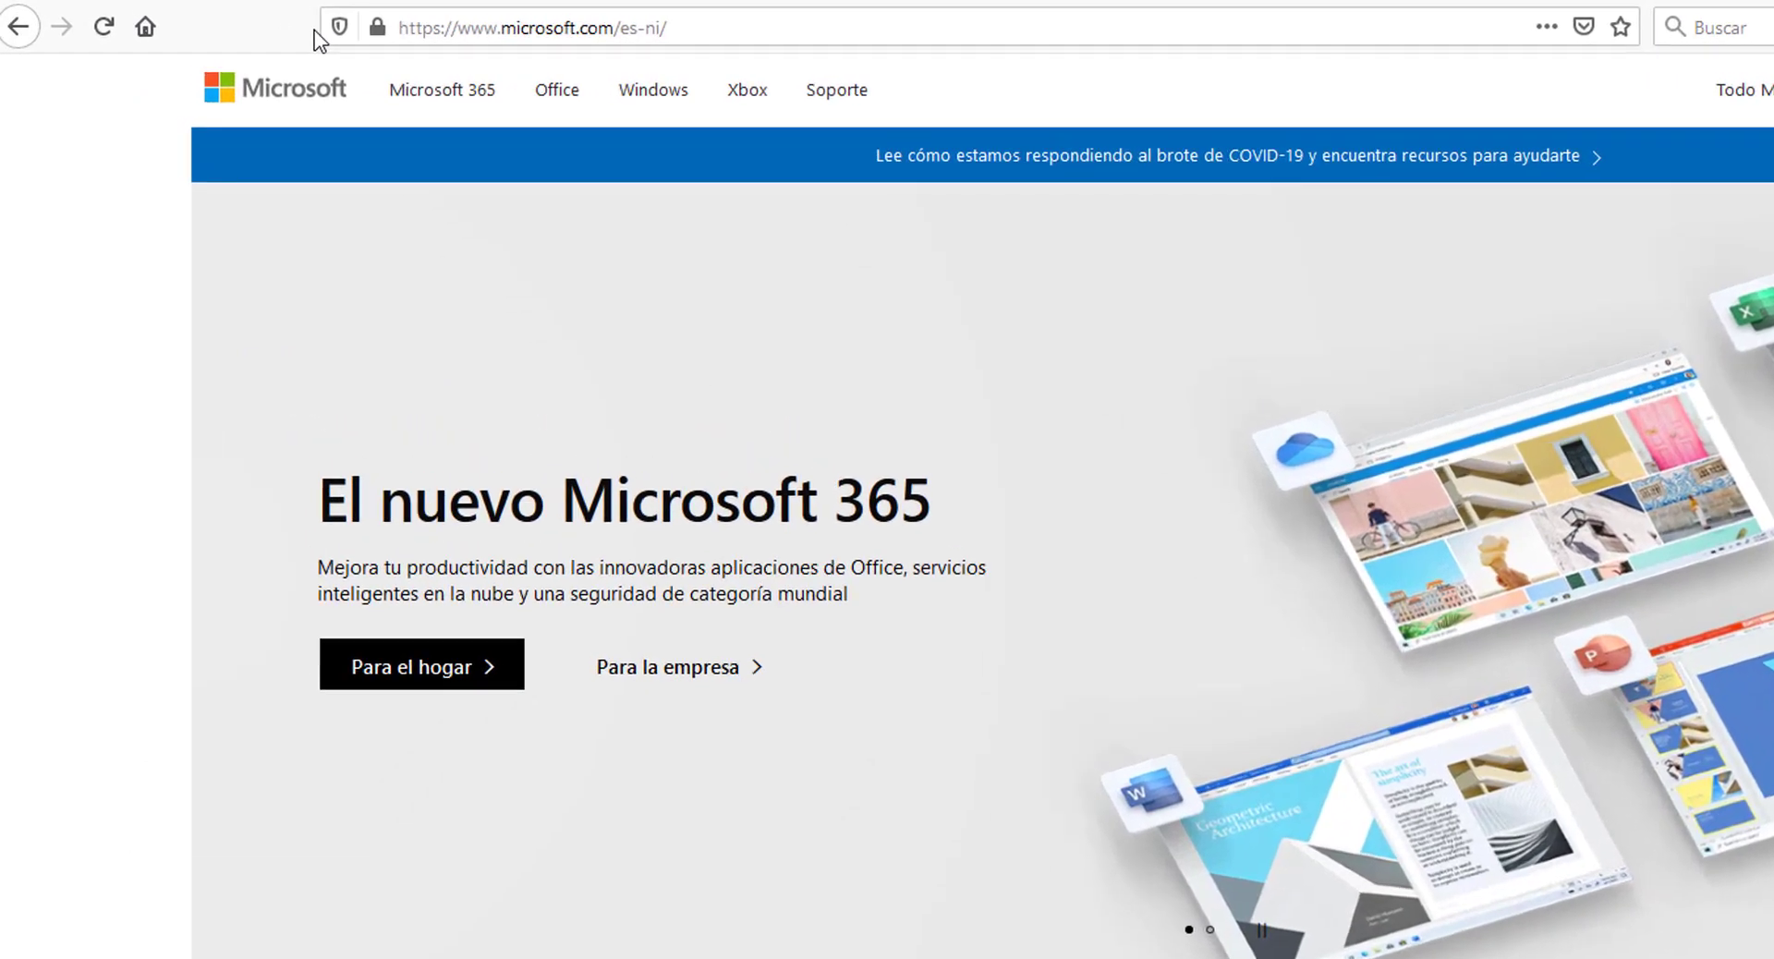
# - Reach the Outlook page through Microsoft 365 Products and close the region prompt
pyautogui.click(562, 116)
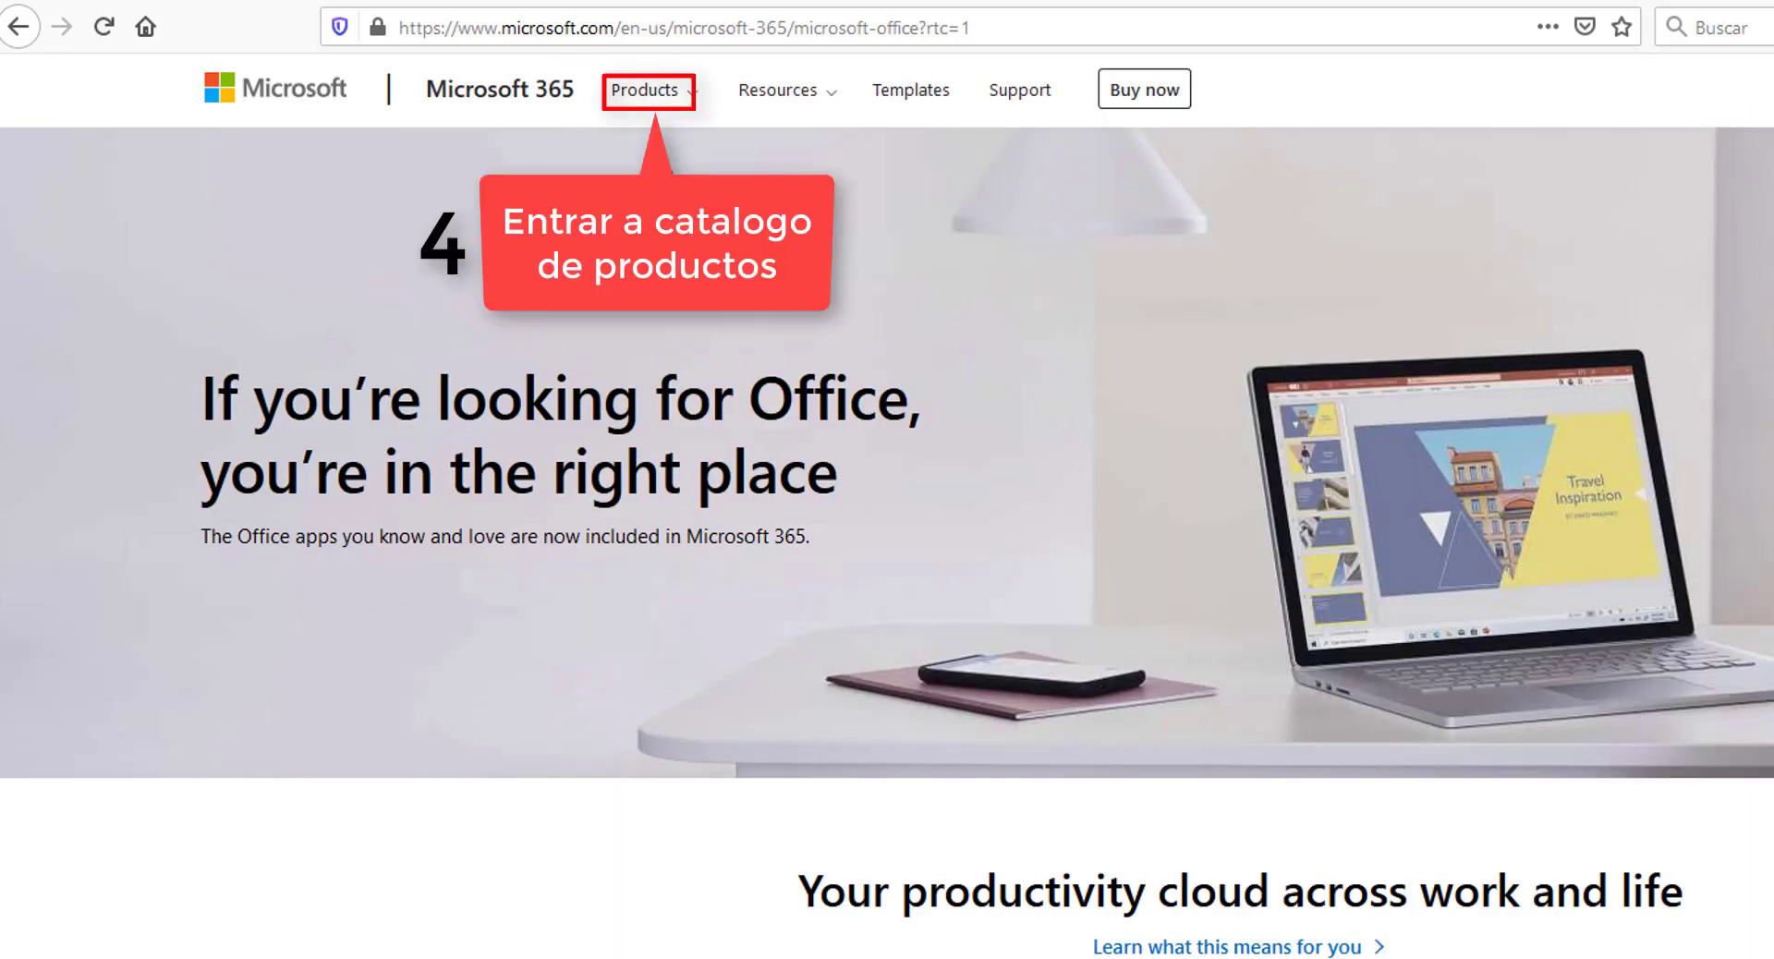
pyautogui.click(662, 123)
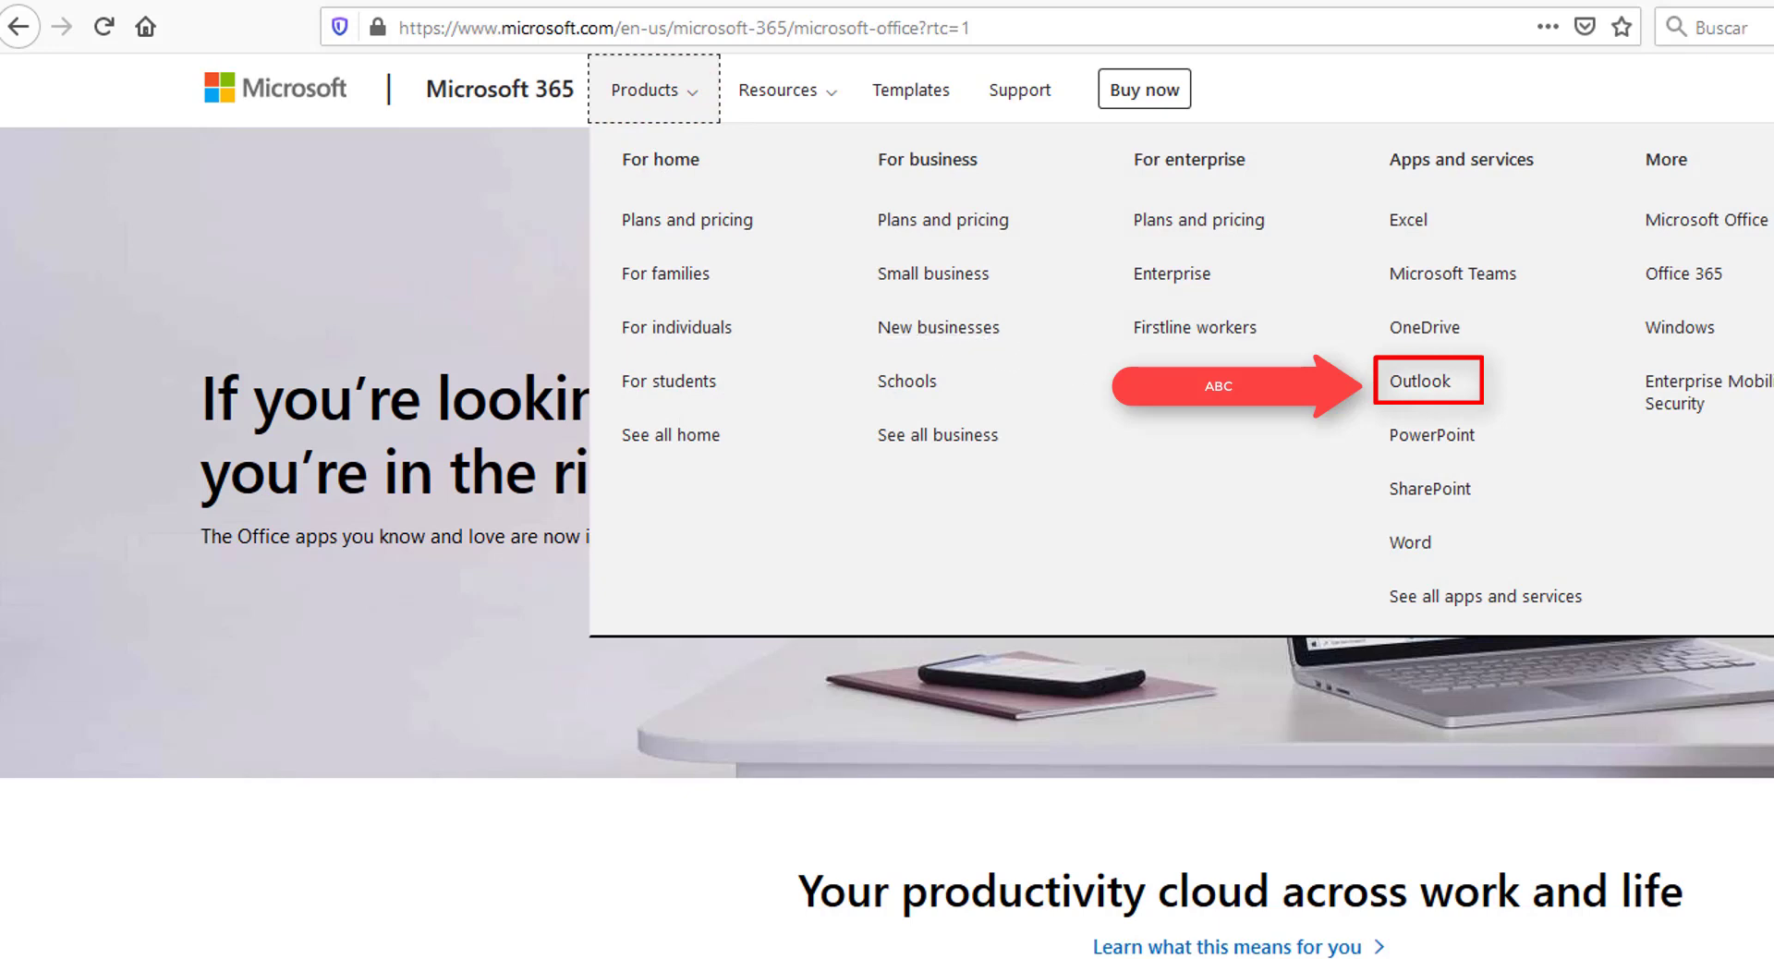
pyautogui.click(1428, 387)
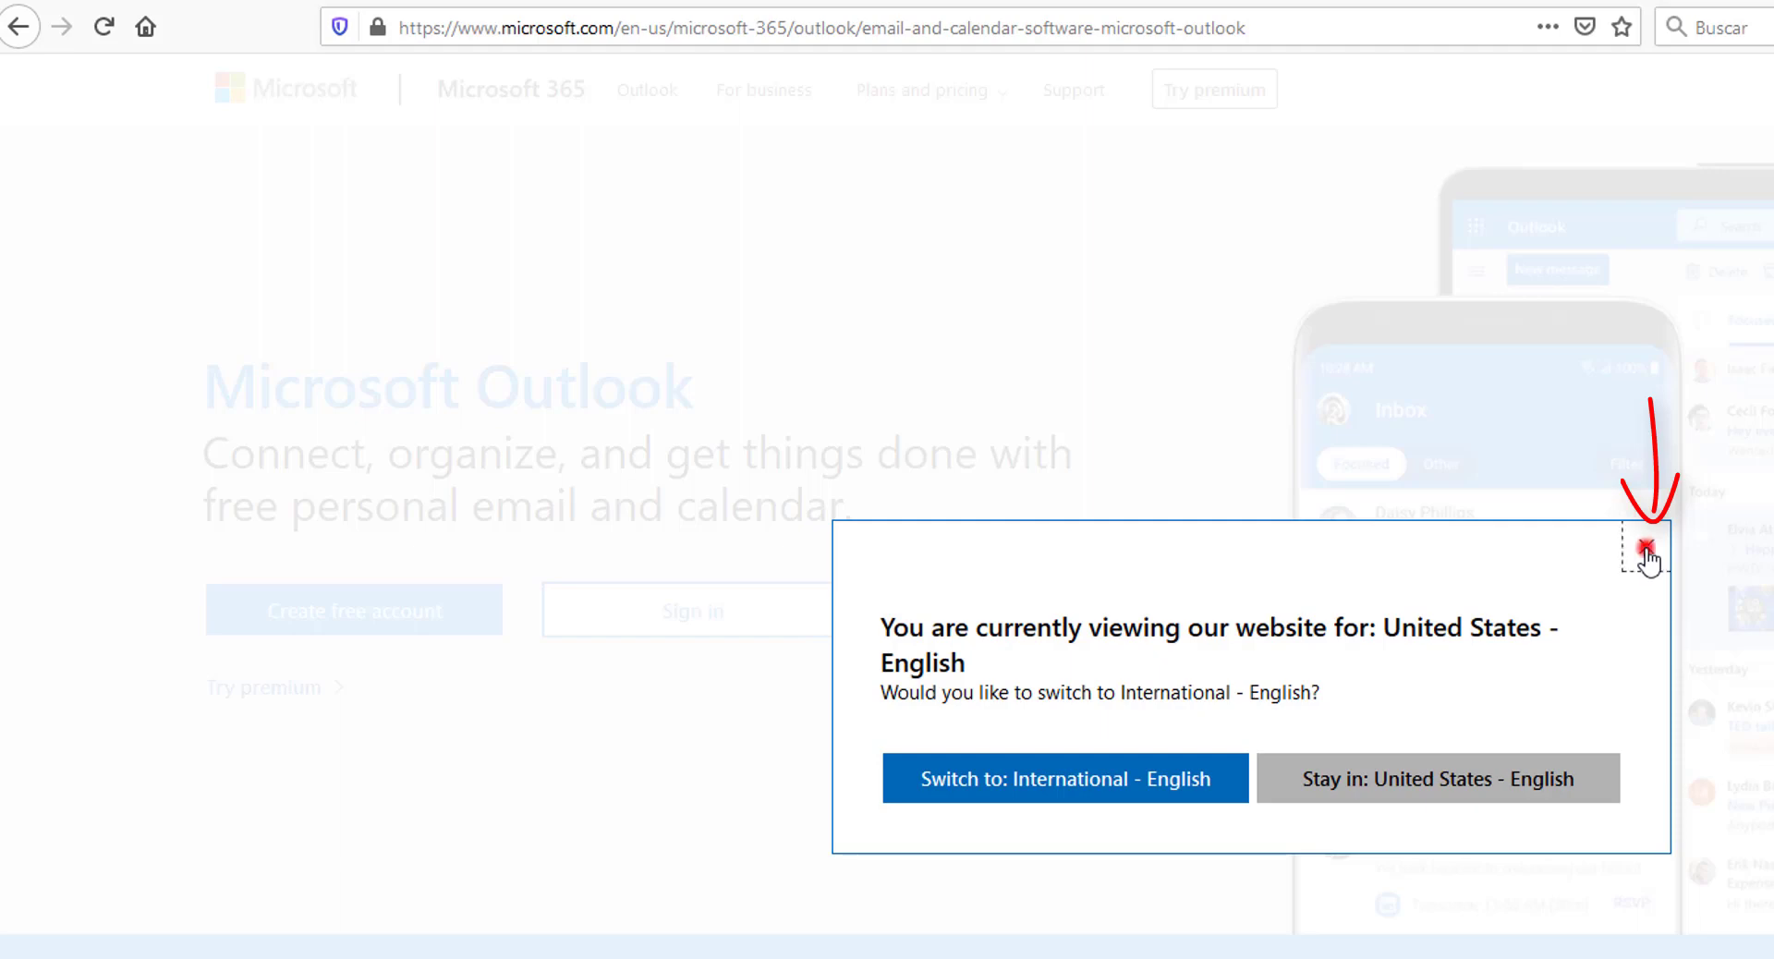
pyautogui.click(1646, 547)
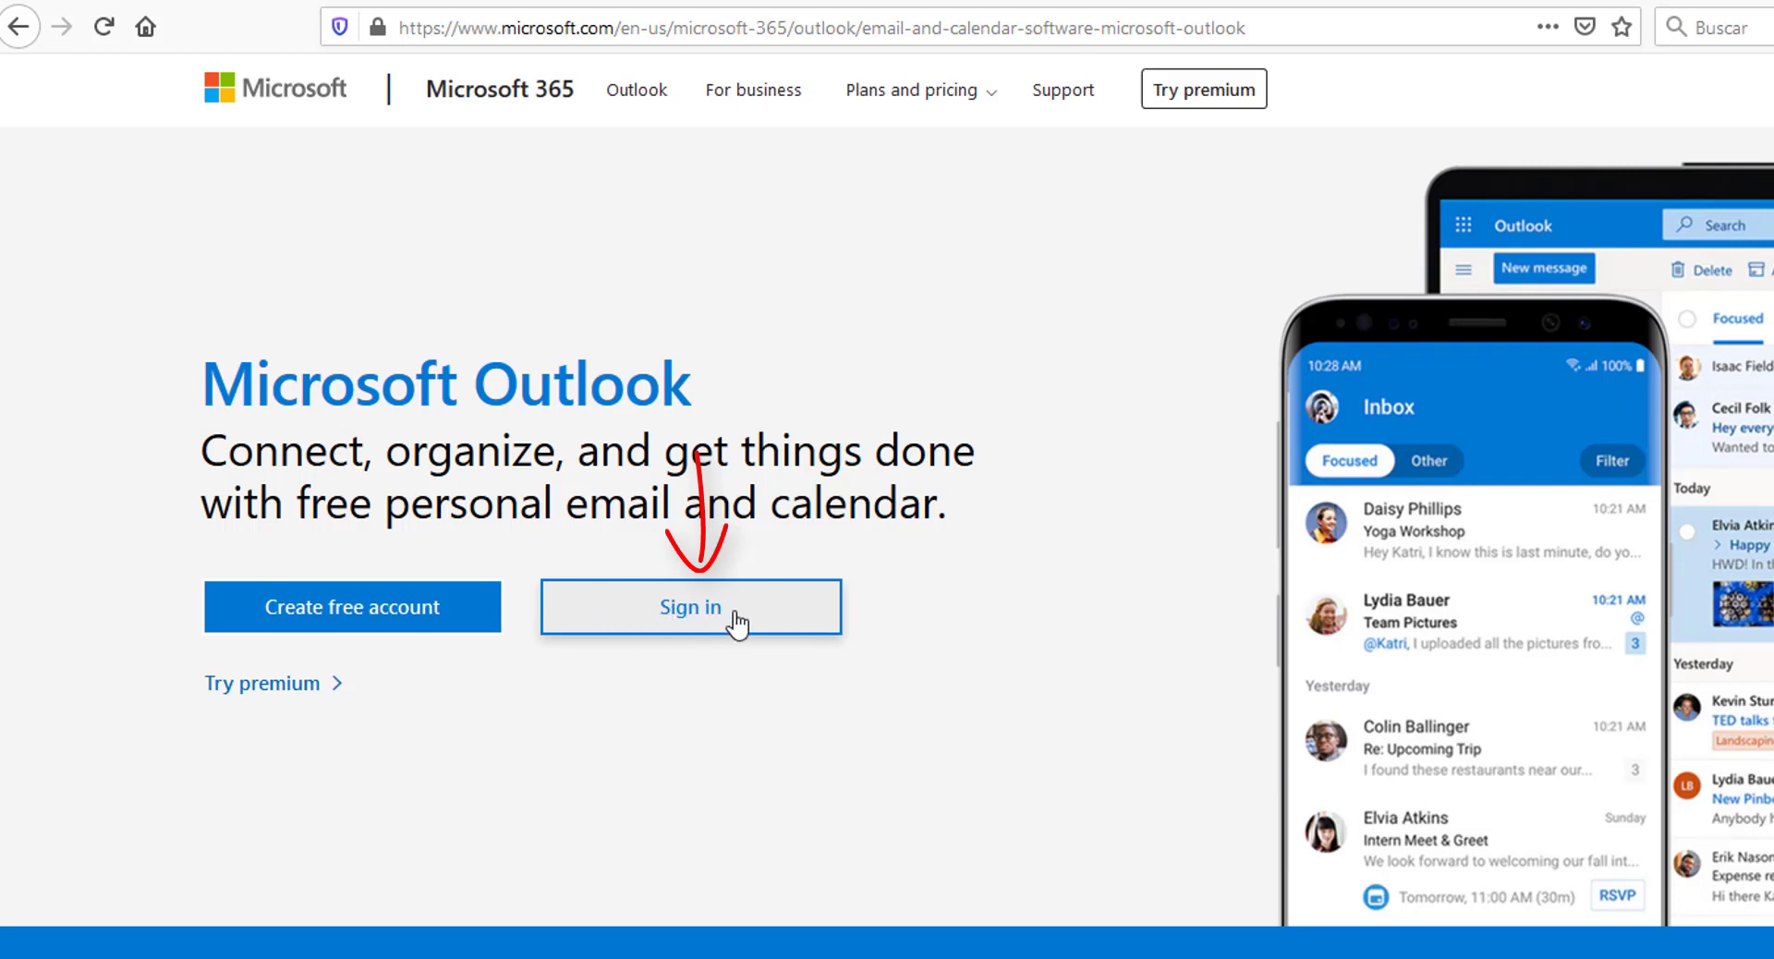
# - Sign in to Outlook with the student e-mail address and its password
pyautogui.click(686, 606)
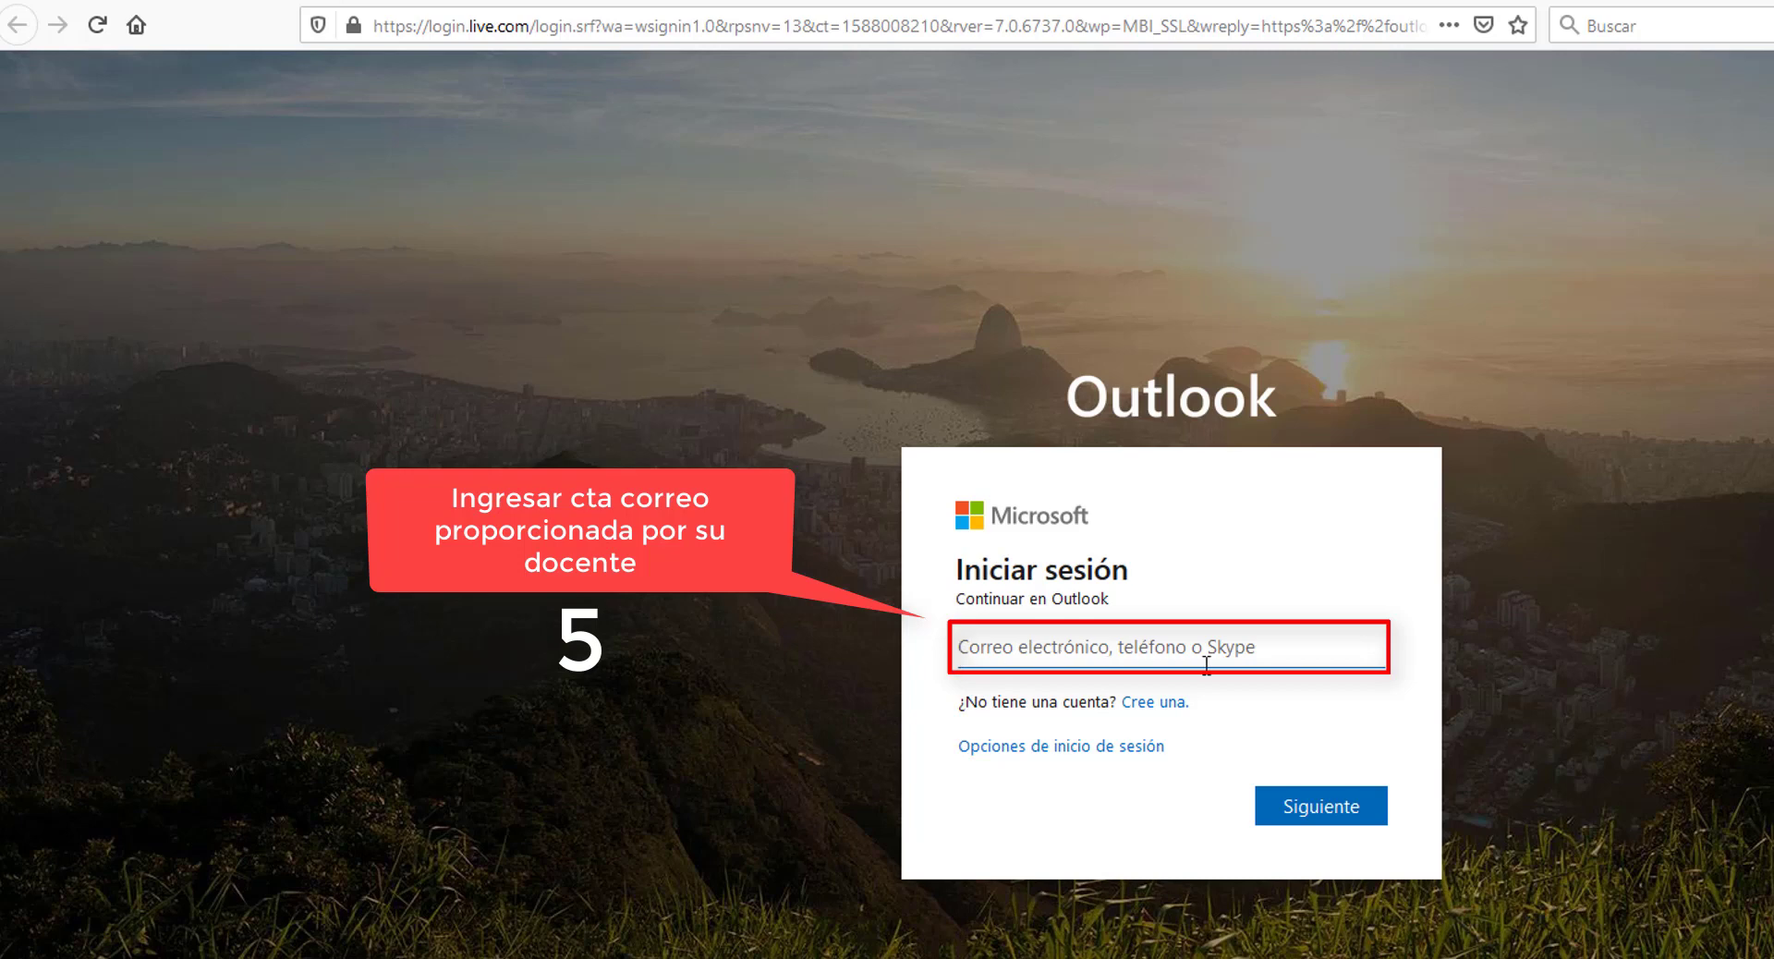
pyautogui.click(1326, 649)
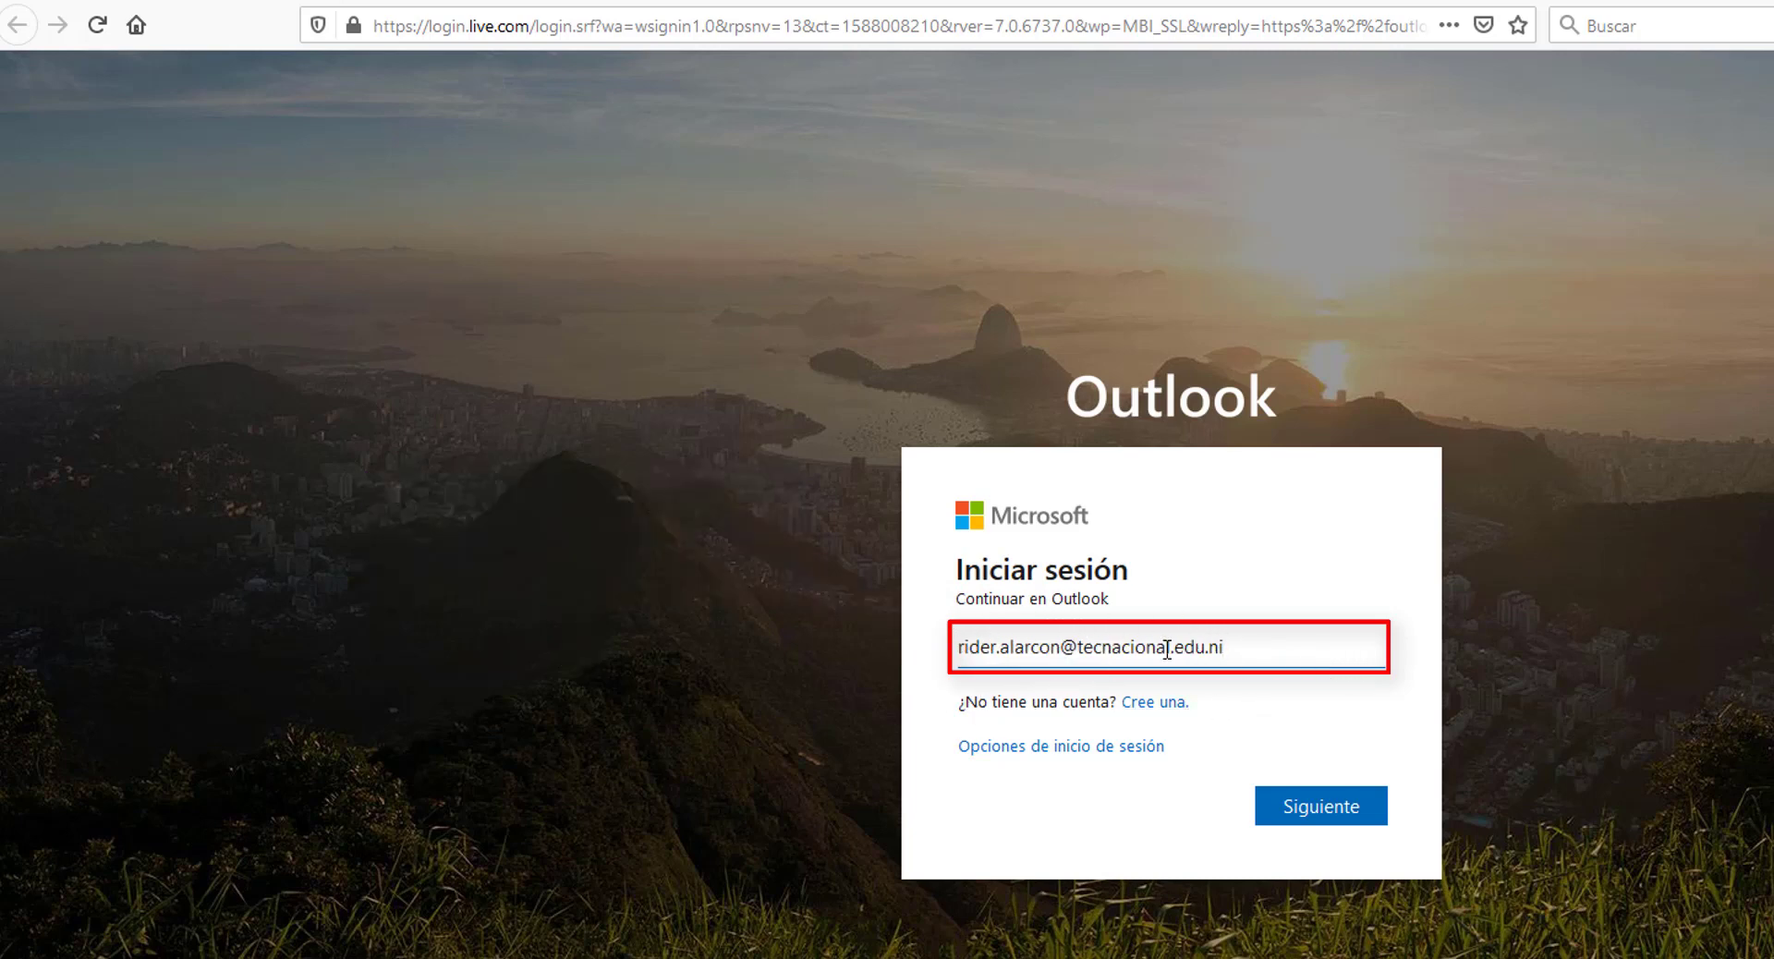
pyautogui.click(1322, 813)
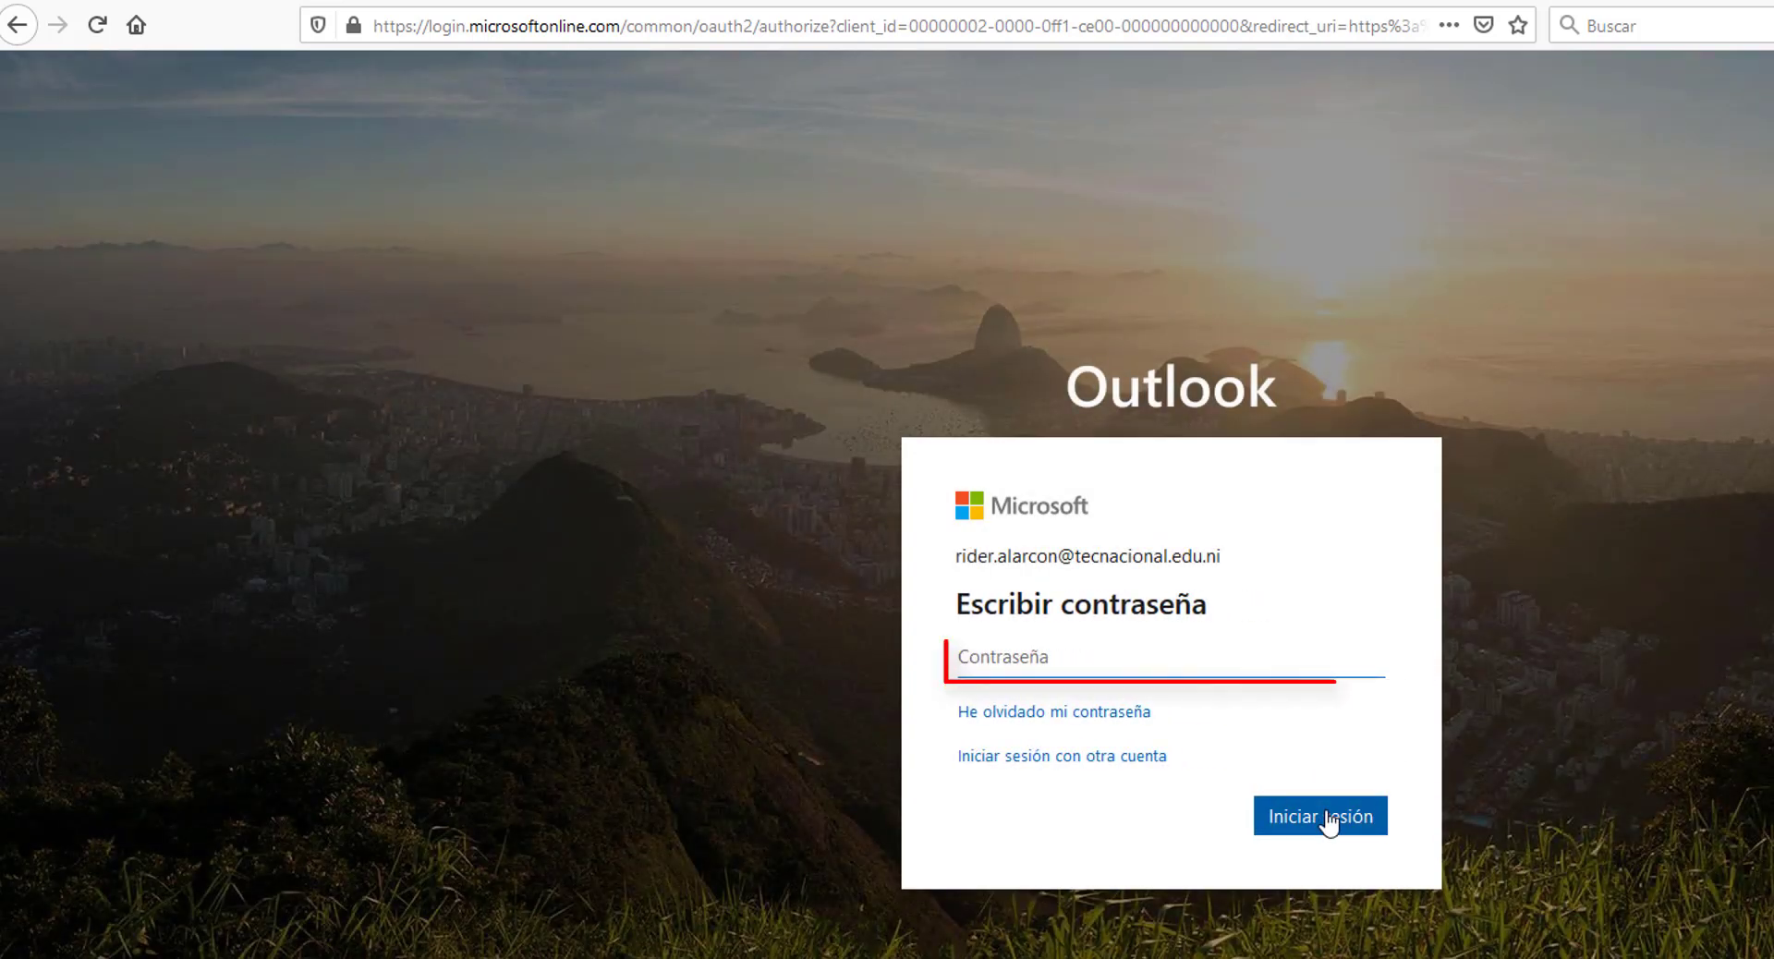
pyautogui.write('***')
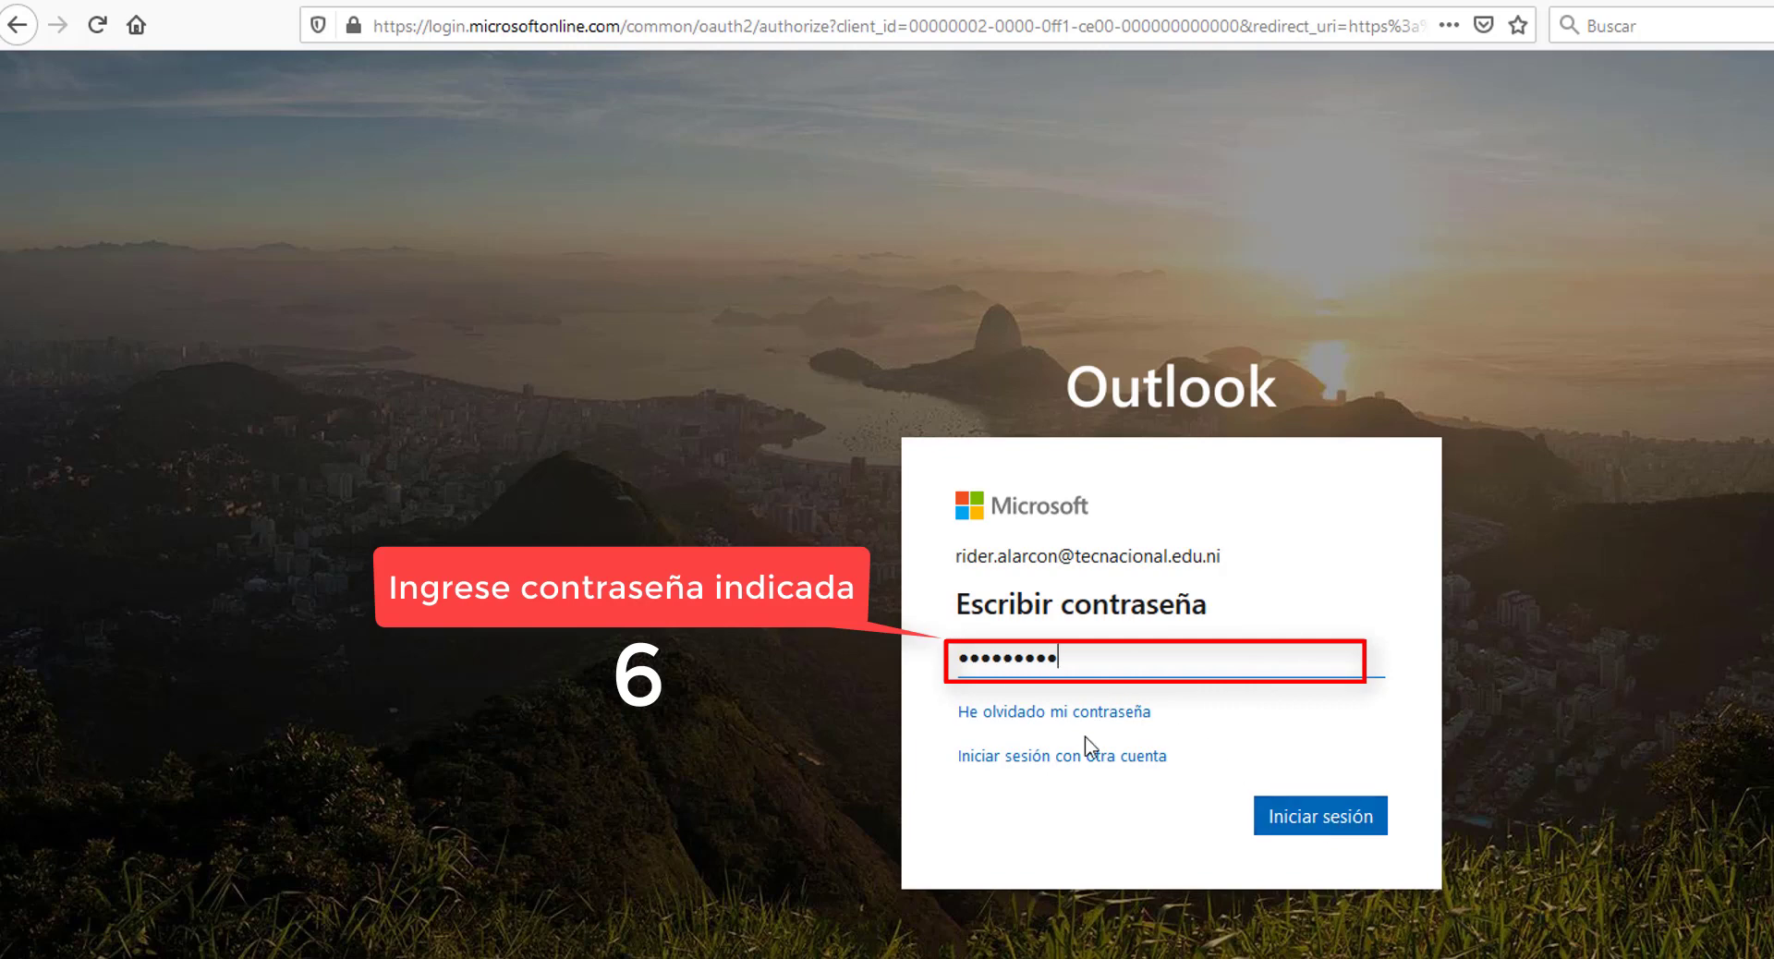
pyautogui.click(1317, 820)
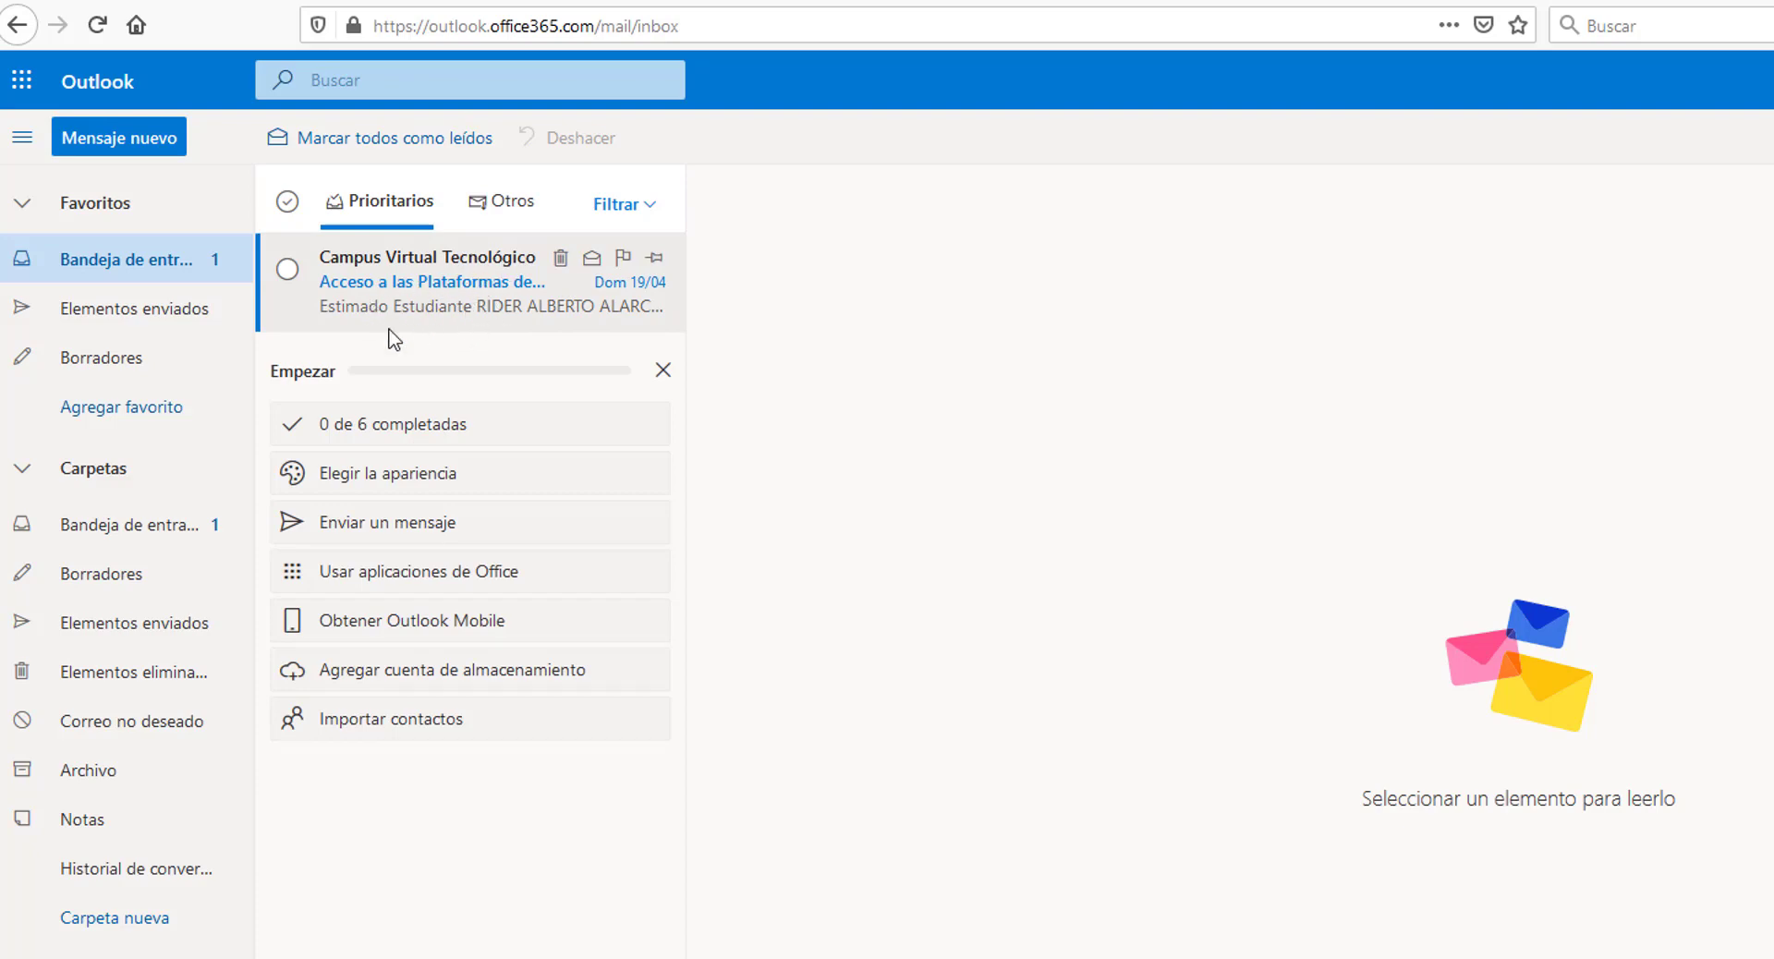
# - Open the 'Acceso a las Plataformas del Tecnológico Nacional' email, then open a new tab
pyautogui.click(440, 285)
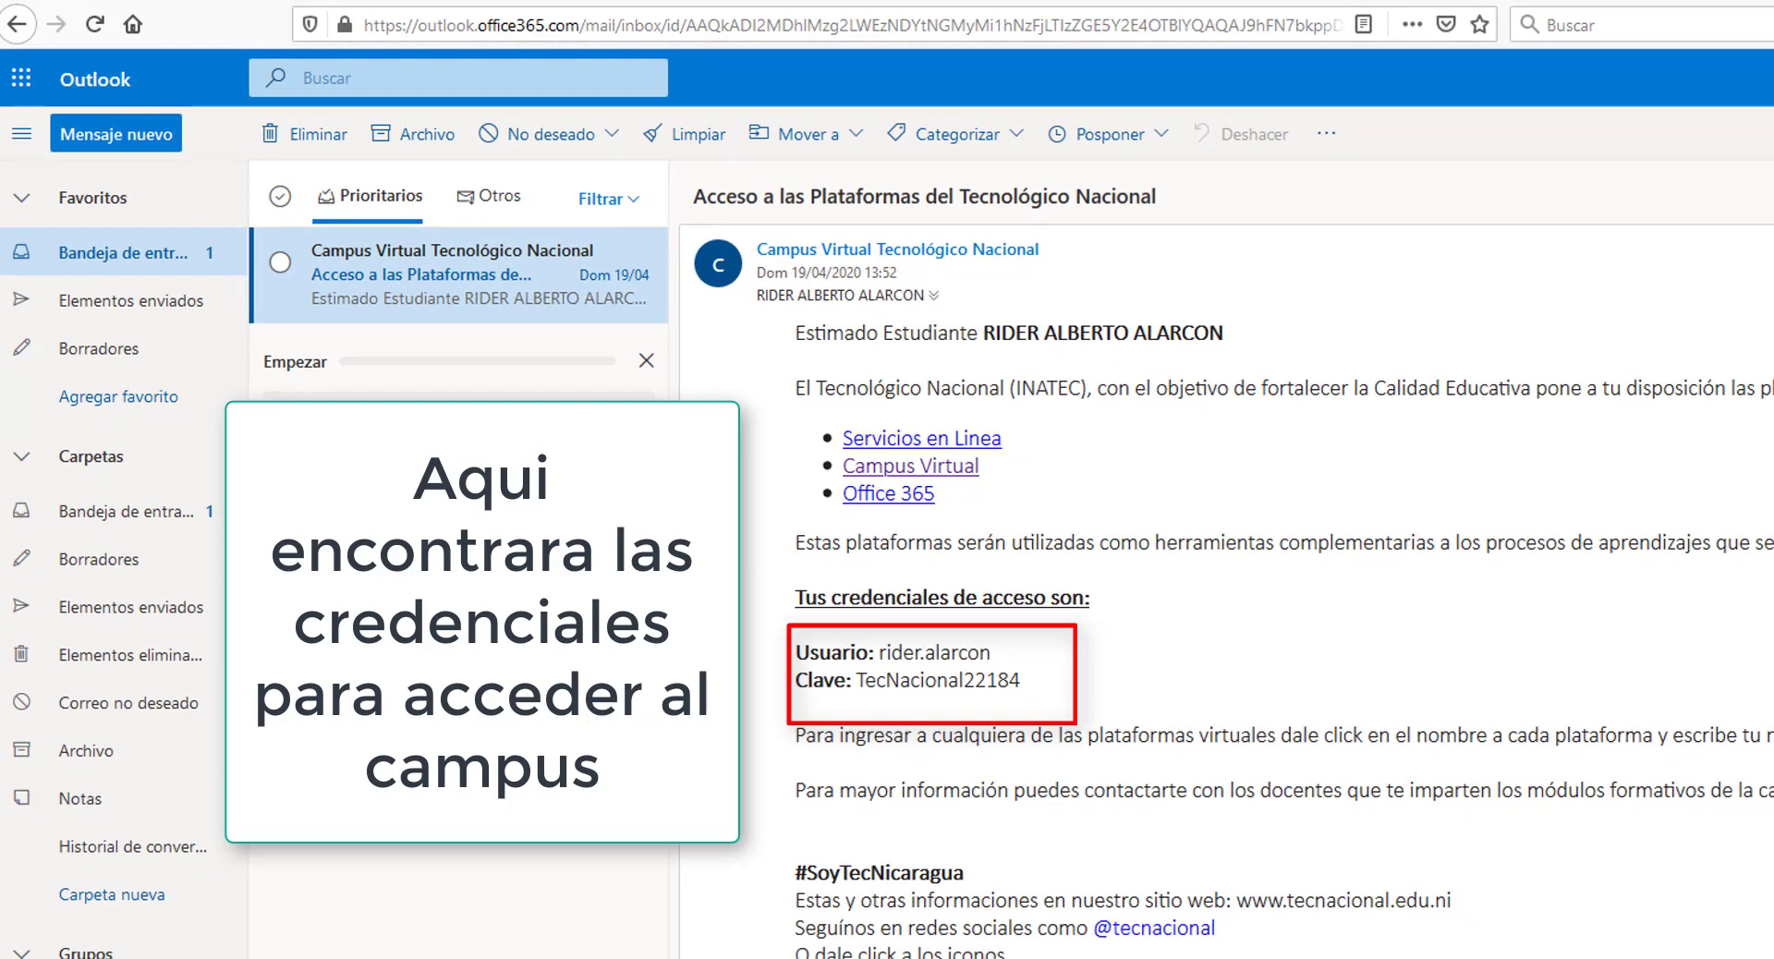
pyautogui.click(561, 2)
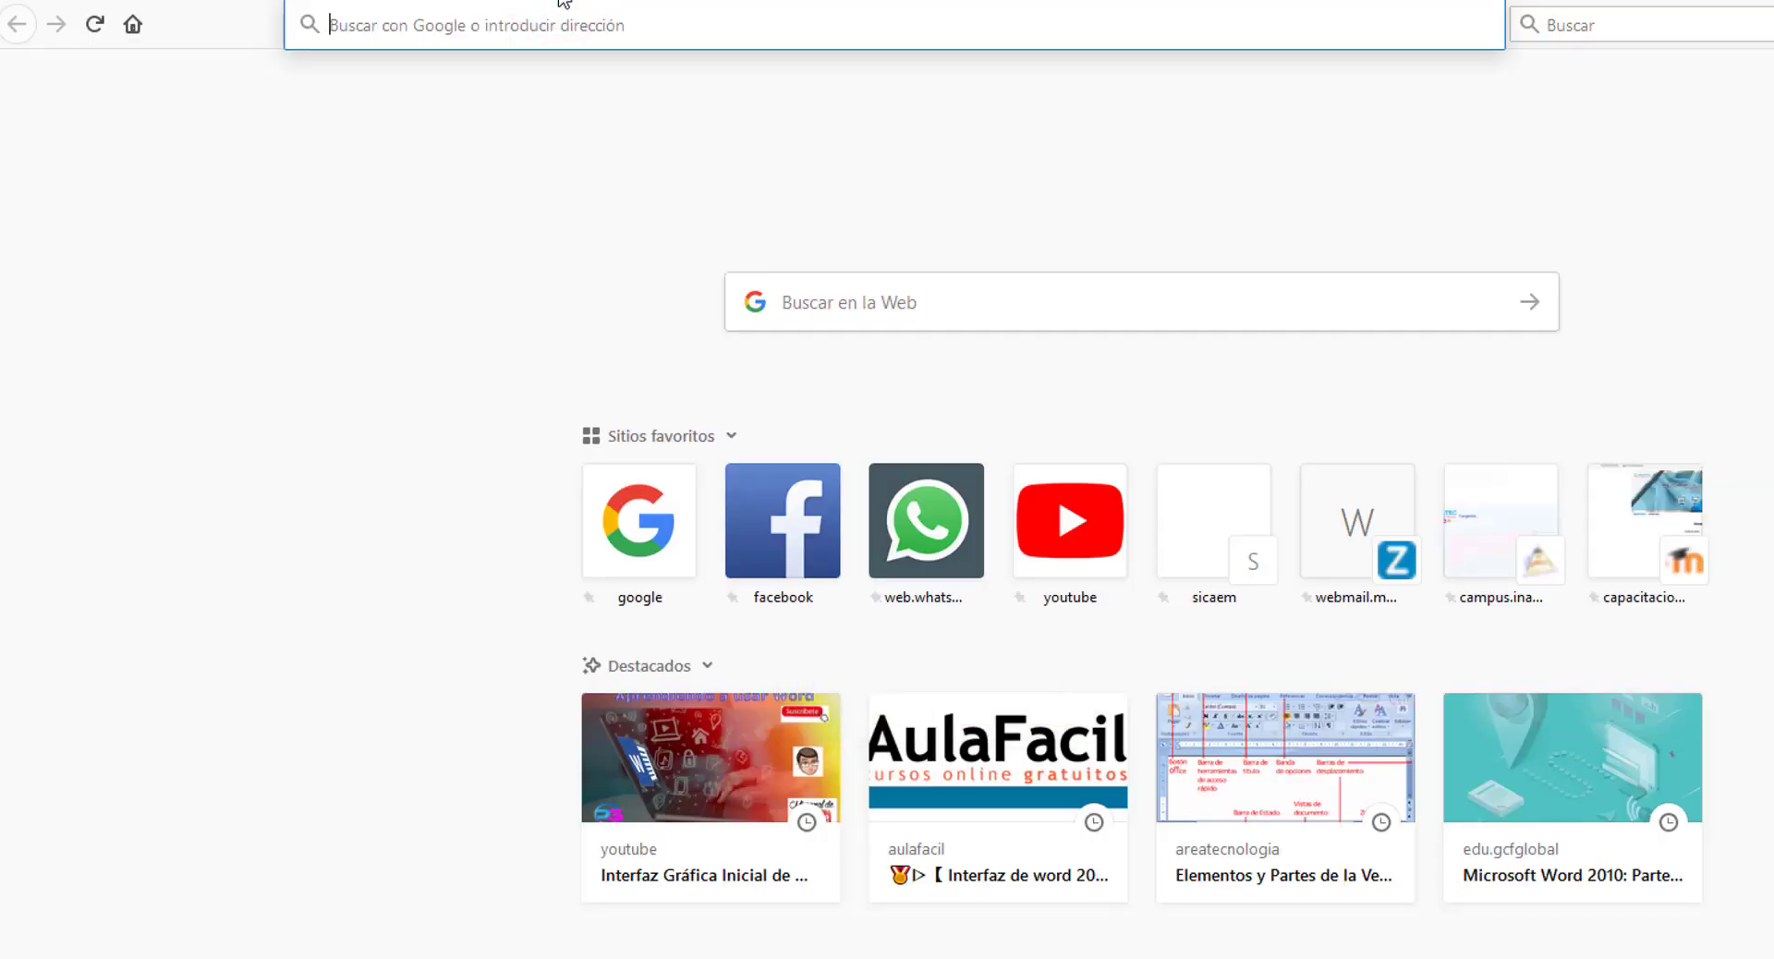
# - Load campus.inatec.edu.ni in the new tab
pyautogui.write('campus')
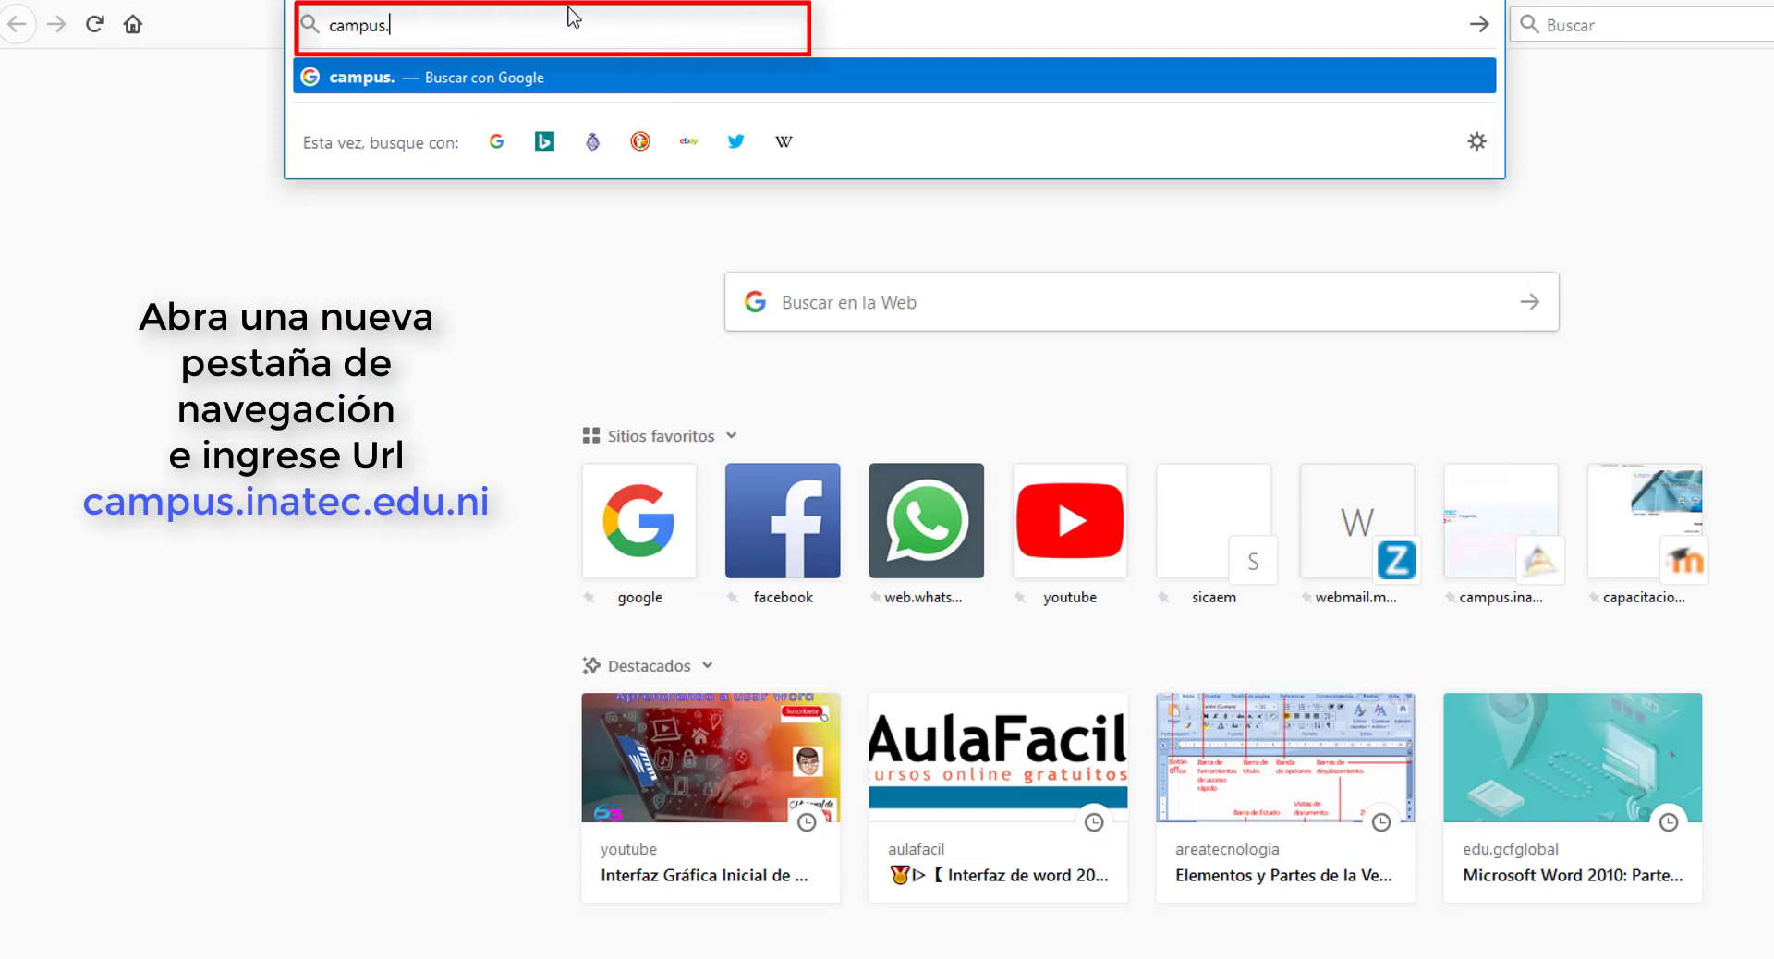
pyautogui.write('.inatec.edu')
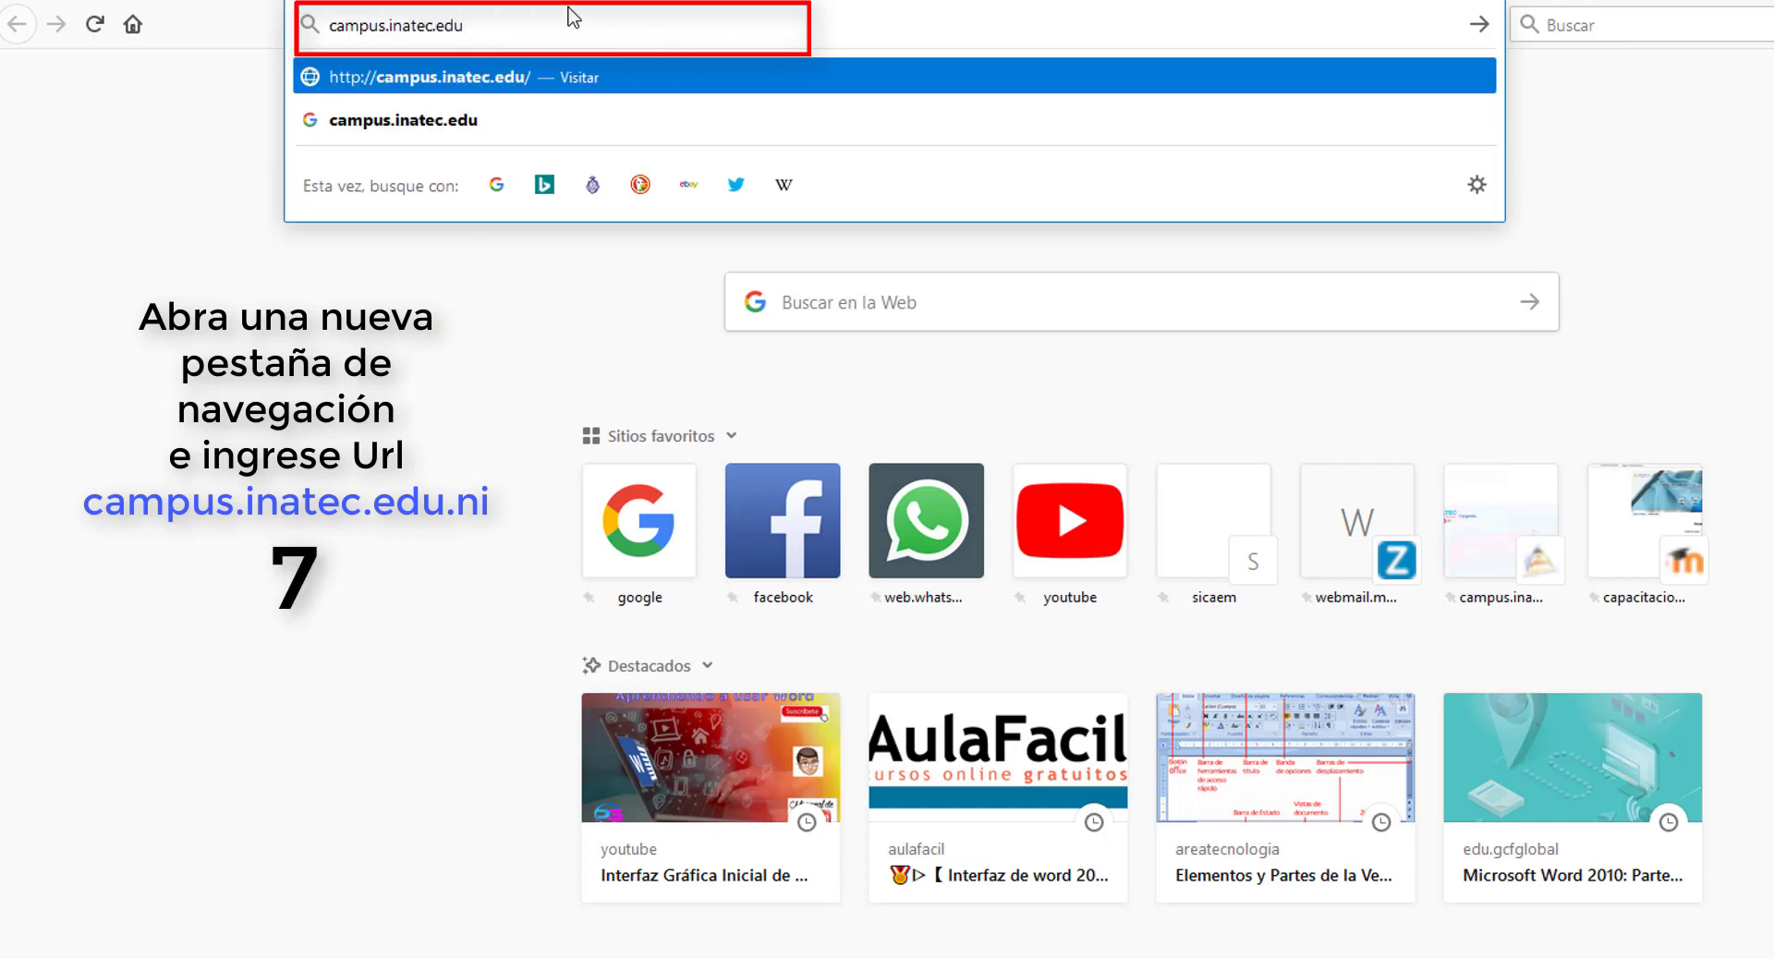
pyautogui.write('.ni')
pyautogui.press('Return')
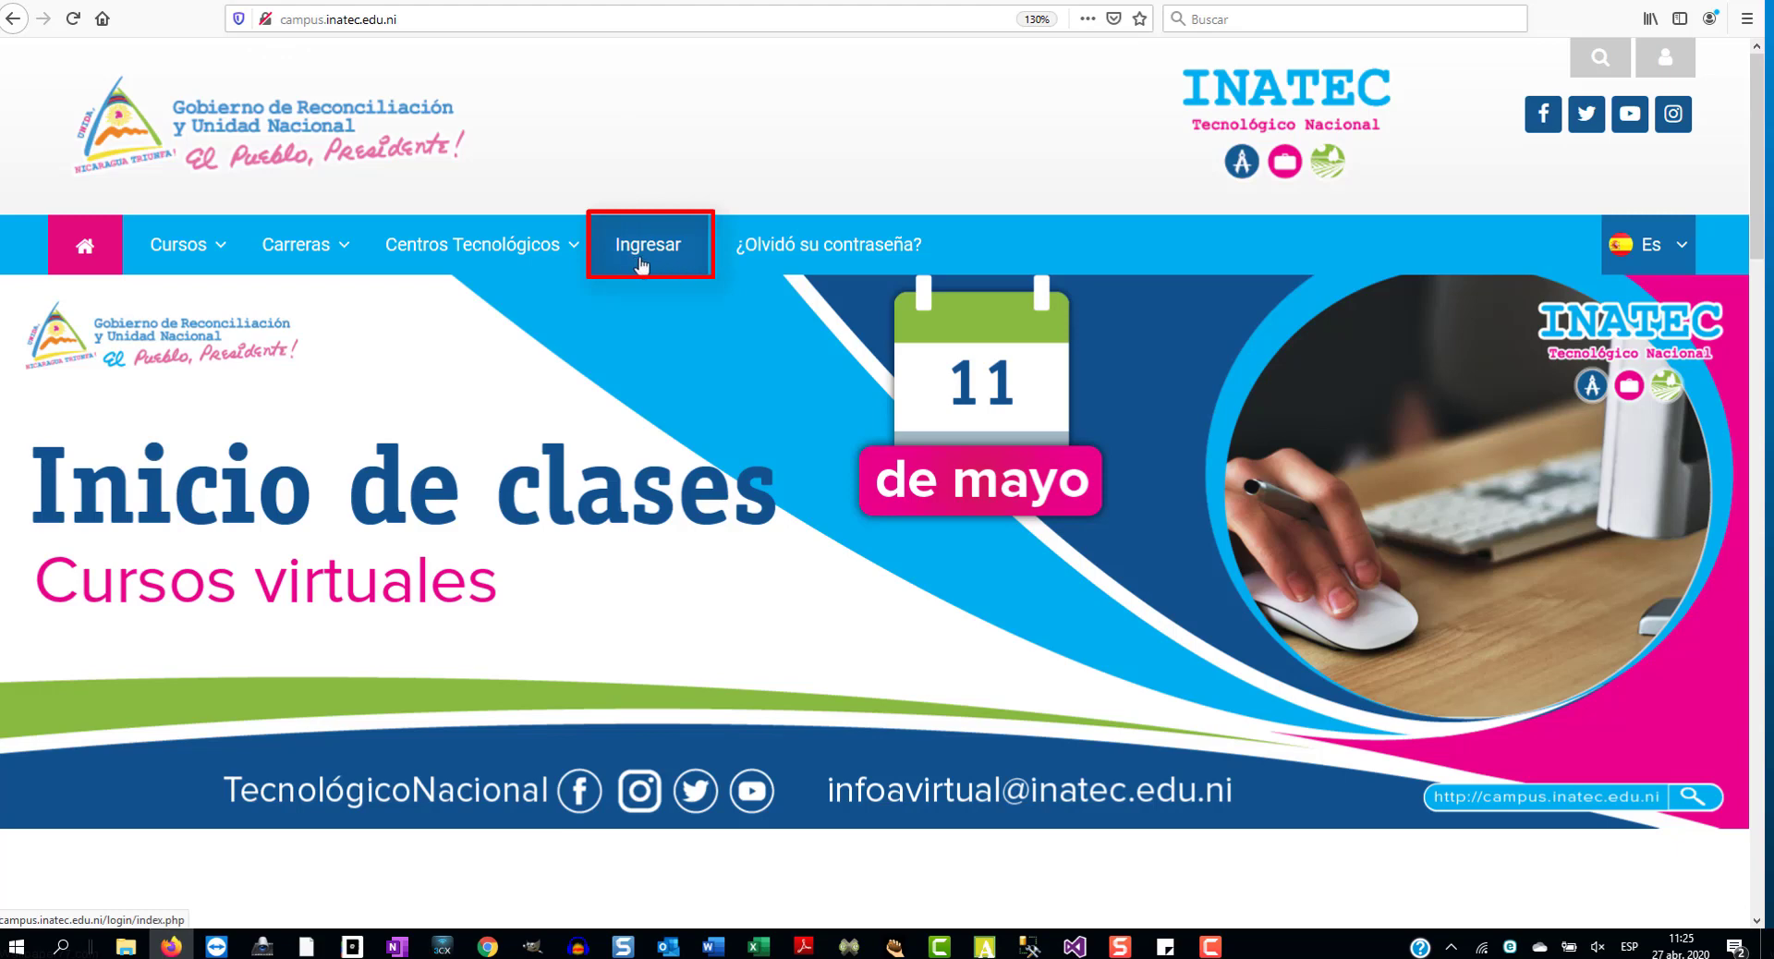
# - On the campus login page, replace the username with the one copied from the email
pyautogui.click(644, 263)
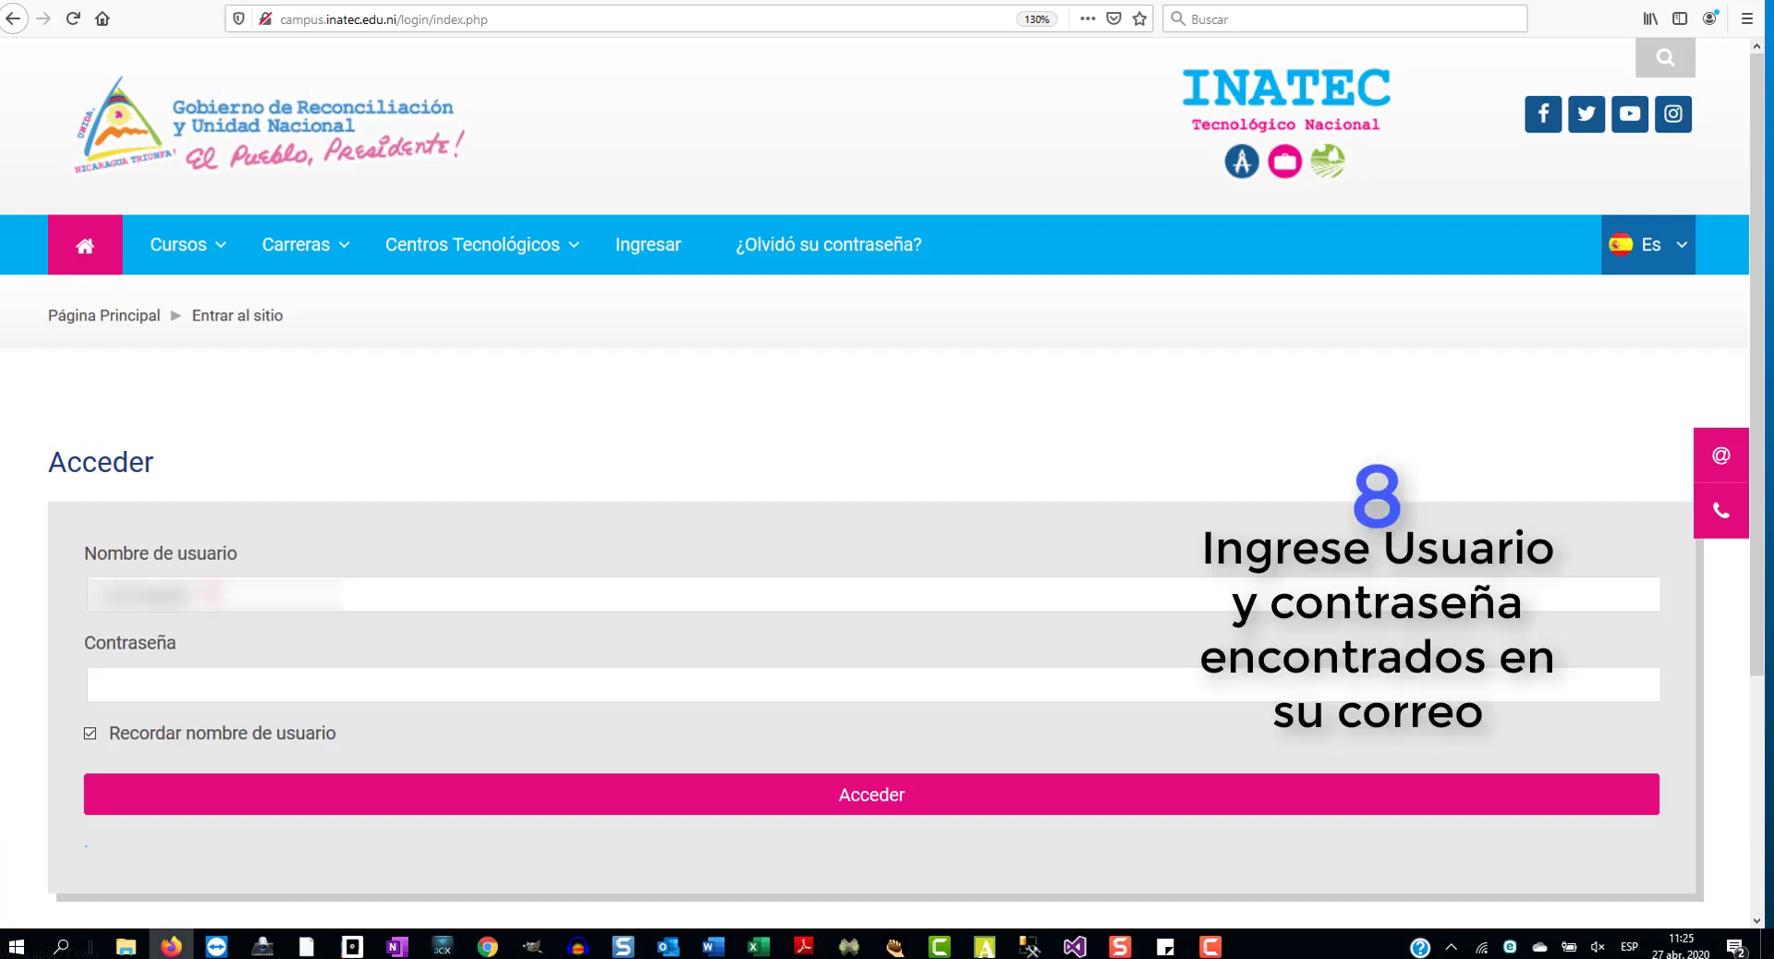
pyautogui.moveTo(212, 595); pyautogui.dragTo(4, 592)
pyautogui.press('BackSpace')
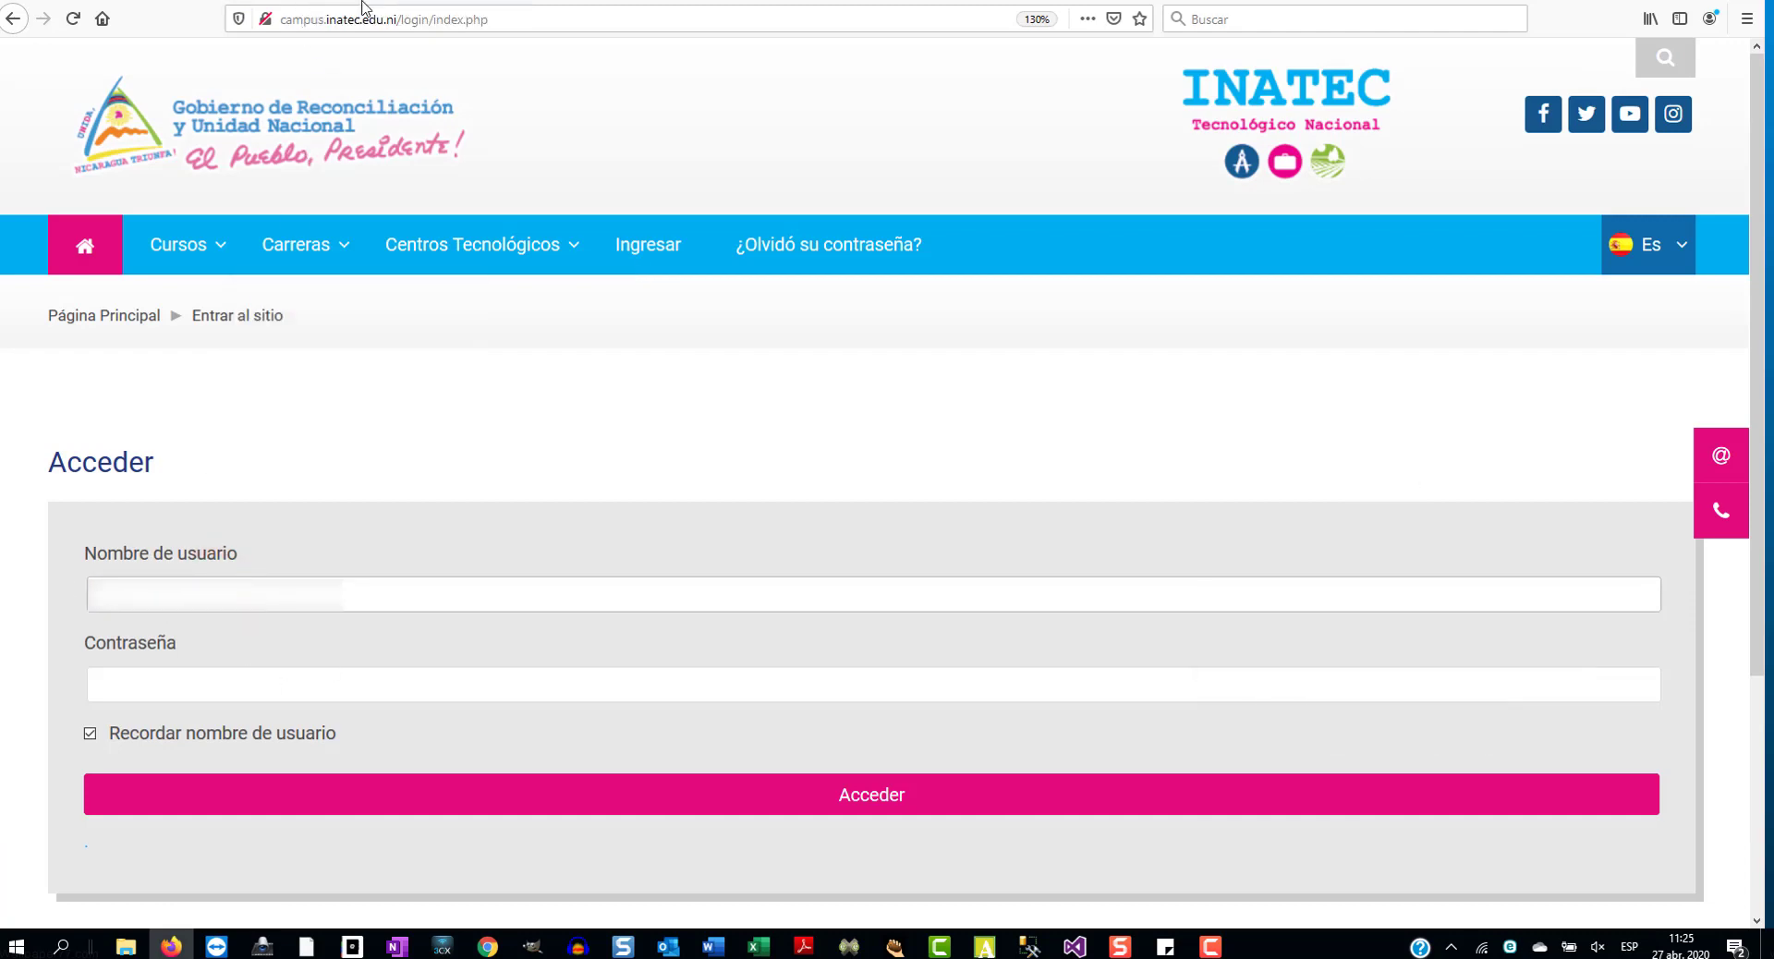
pyautogui.hotkey('alt', 'Tab')
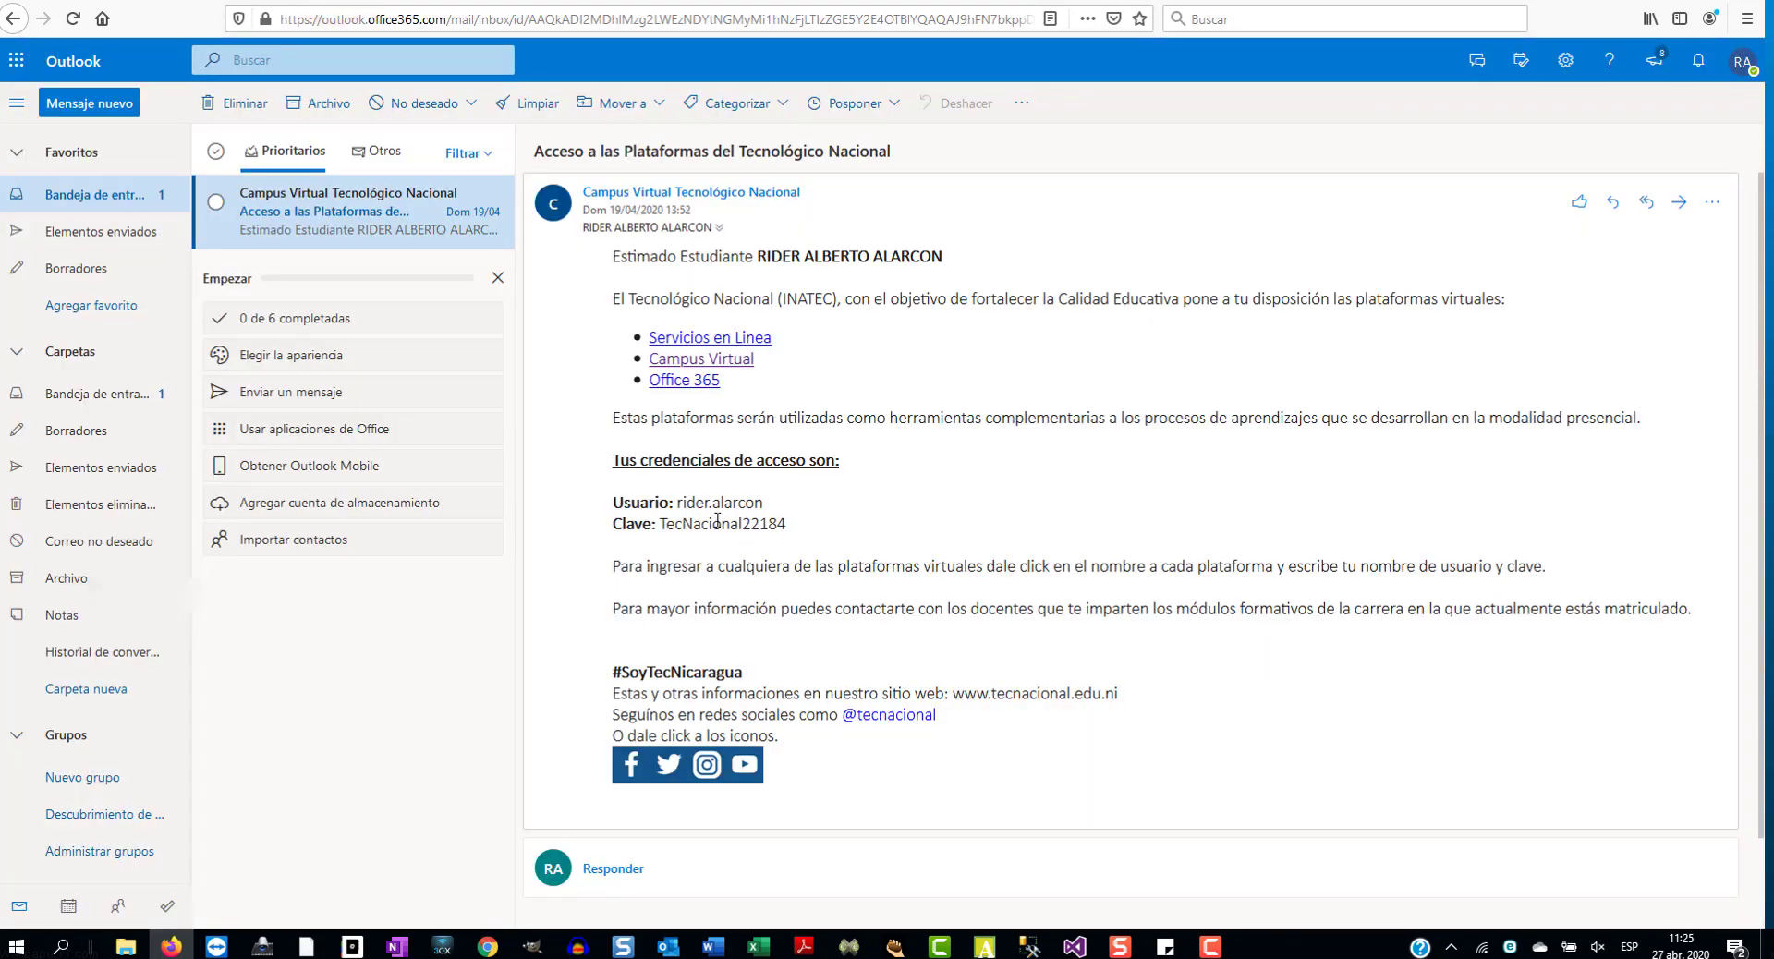
pyautogui.moveTo(678, 502); pyautogui.dragTo(763, 503)
pyautogui.hotkey('ctrl', 'c')
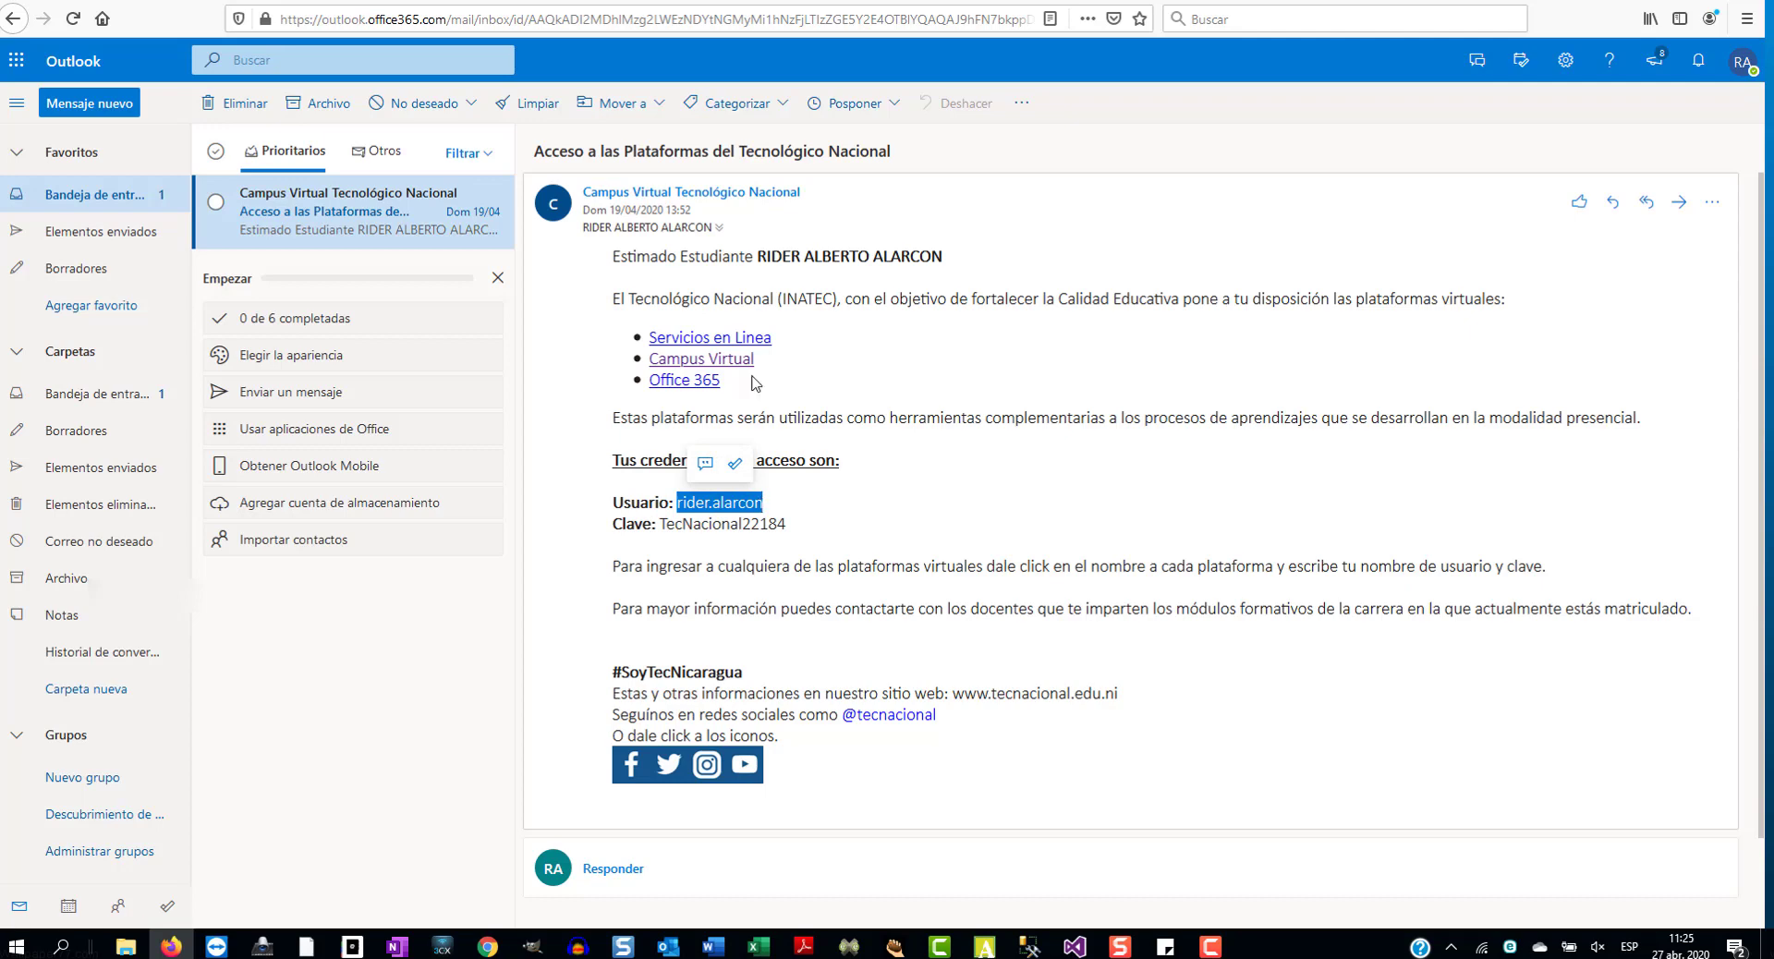
pyautogui.hotkey('alt', 'Tab')
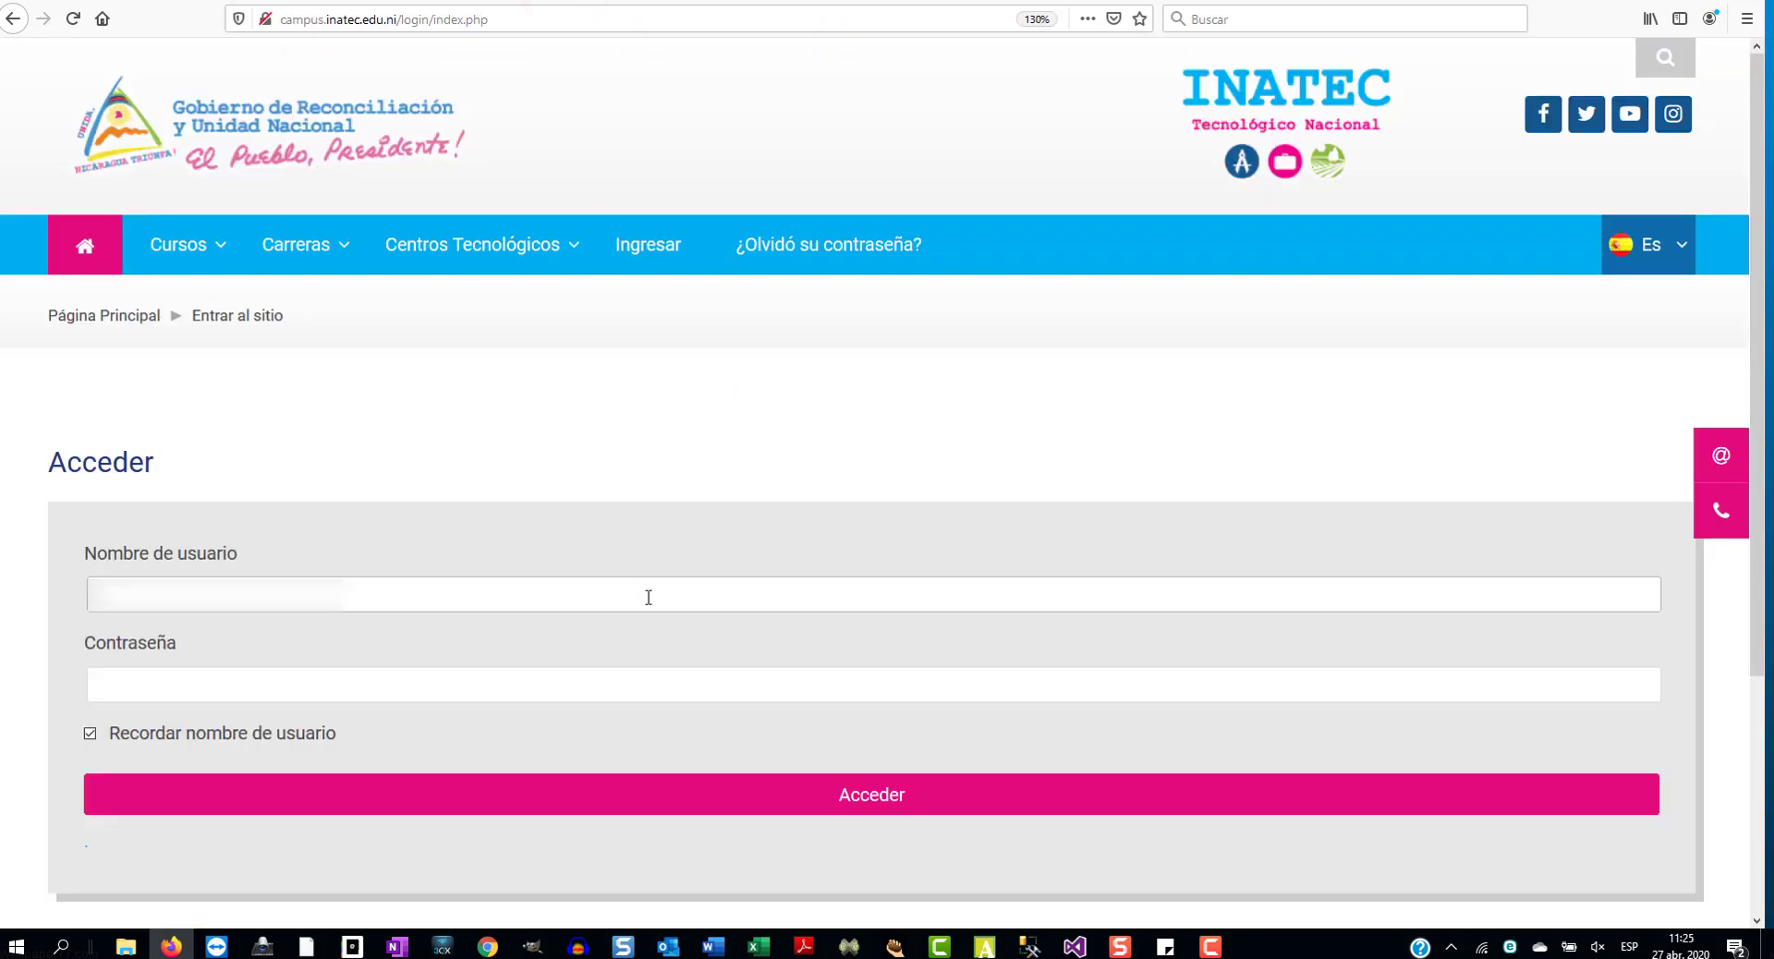
pyautogui.click(649, 597)
pyautogui.hotkey('ctrl', 'v')
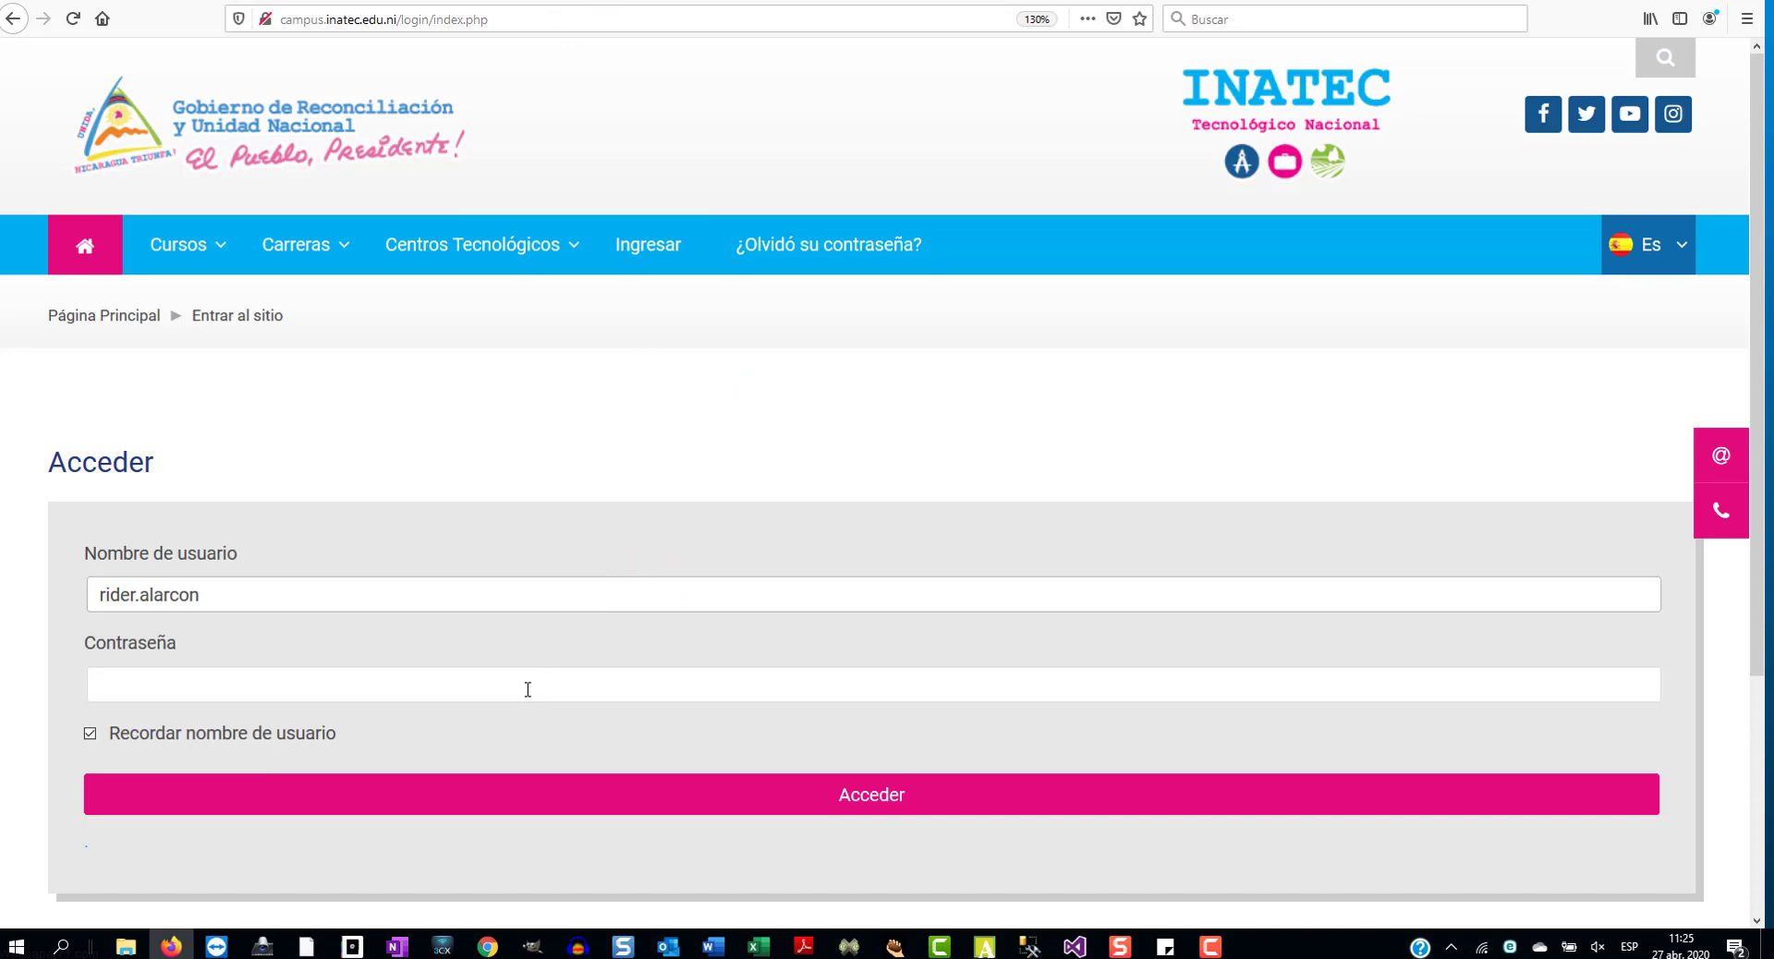
# - Paste the emailed password into the login form and log in
pyautogui.click(528, 690)
pyautogui.moveTo(472, 244)
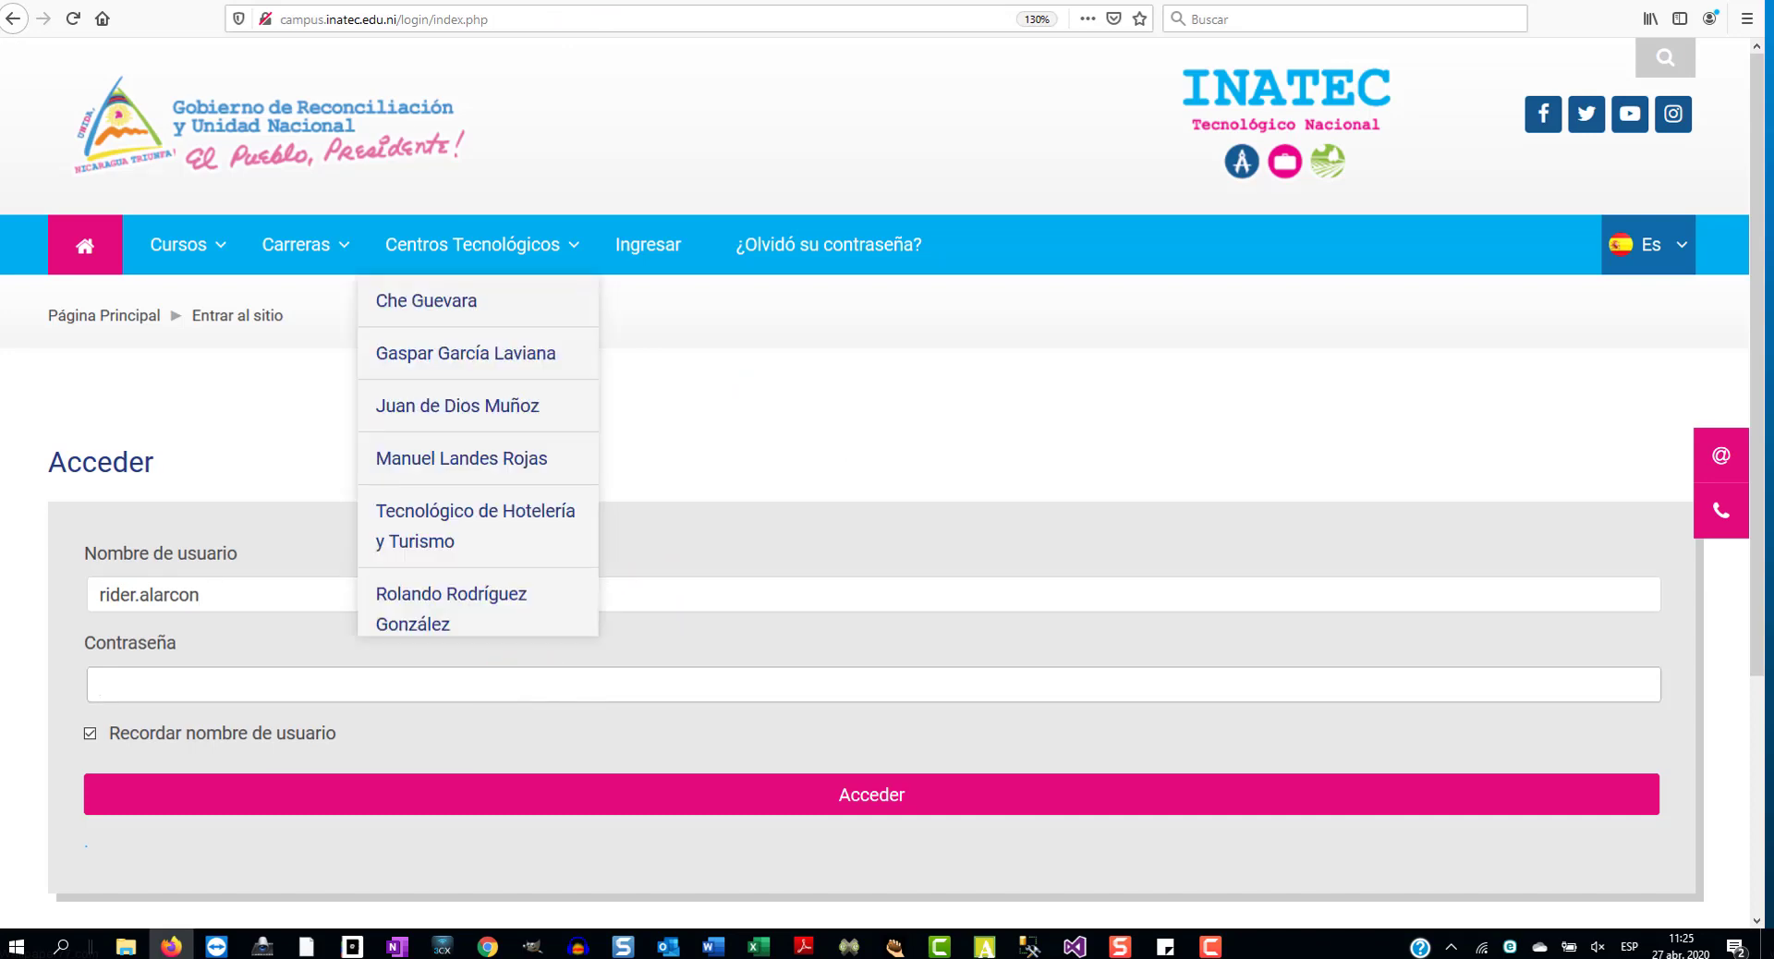
pyautogui.hotkey('alt', 'Tab')
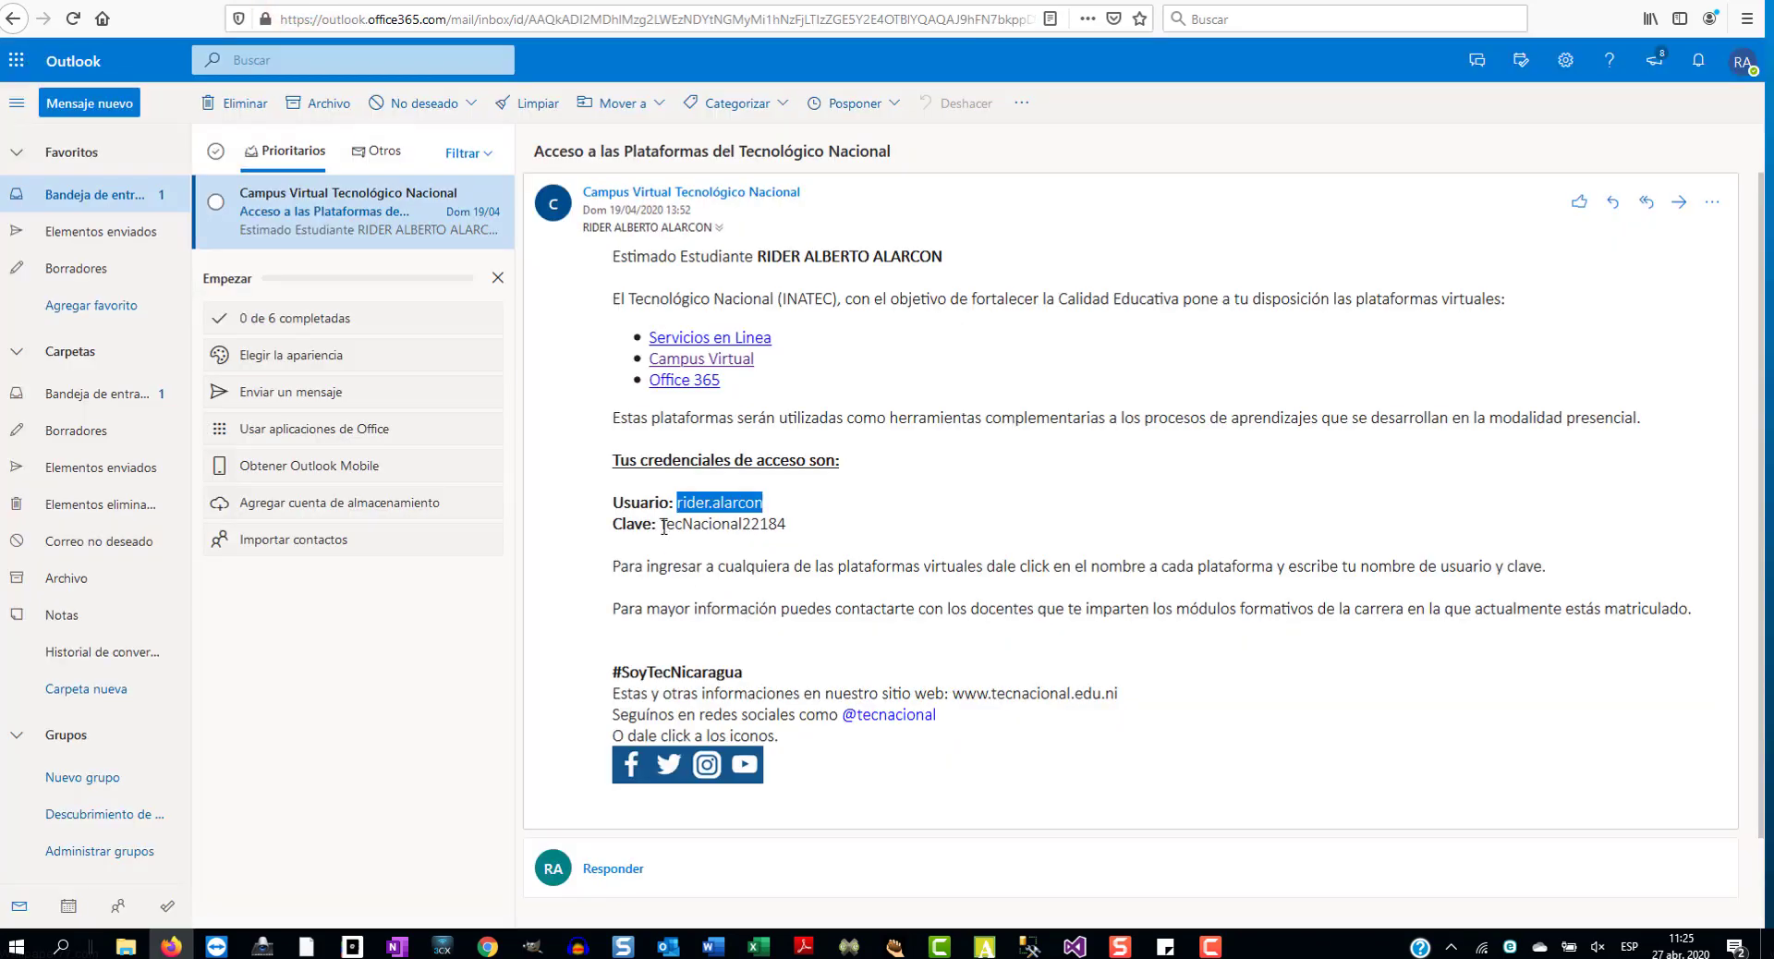
pyautogui.doubleClick(664, 524)
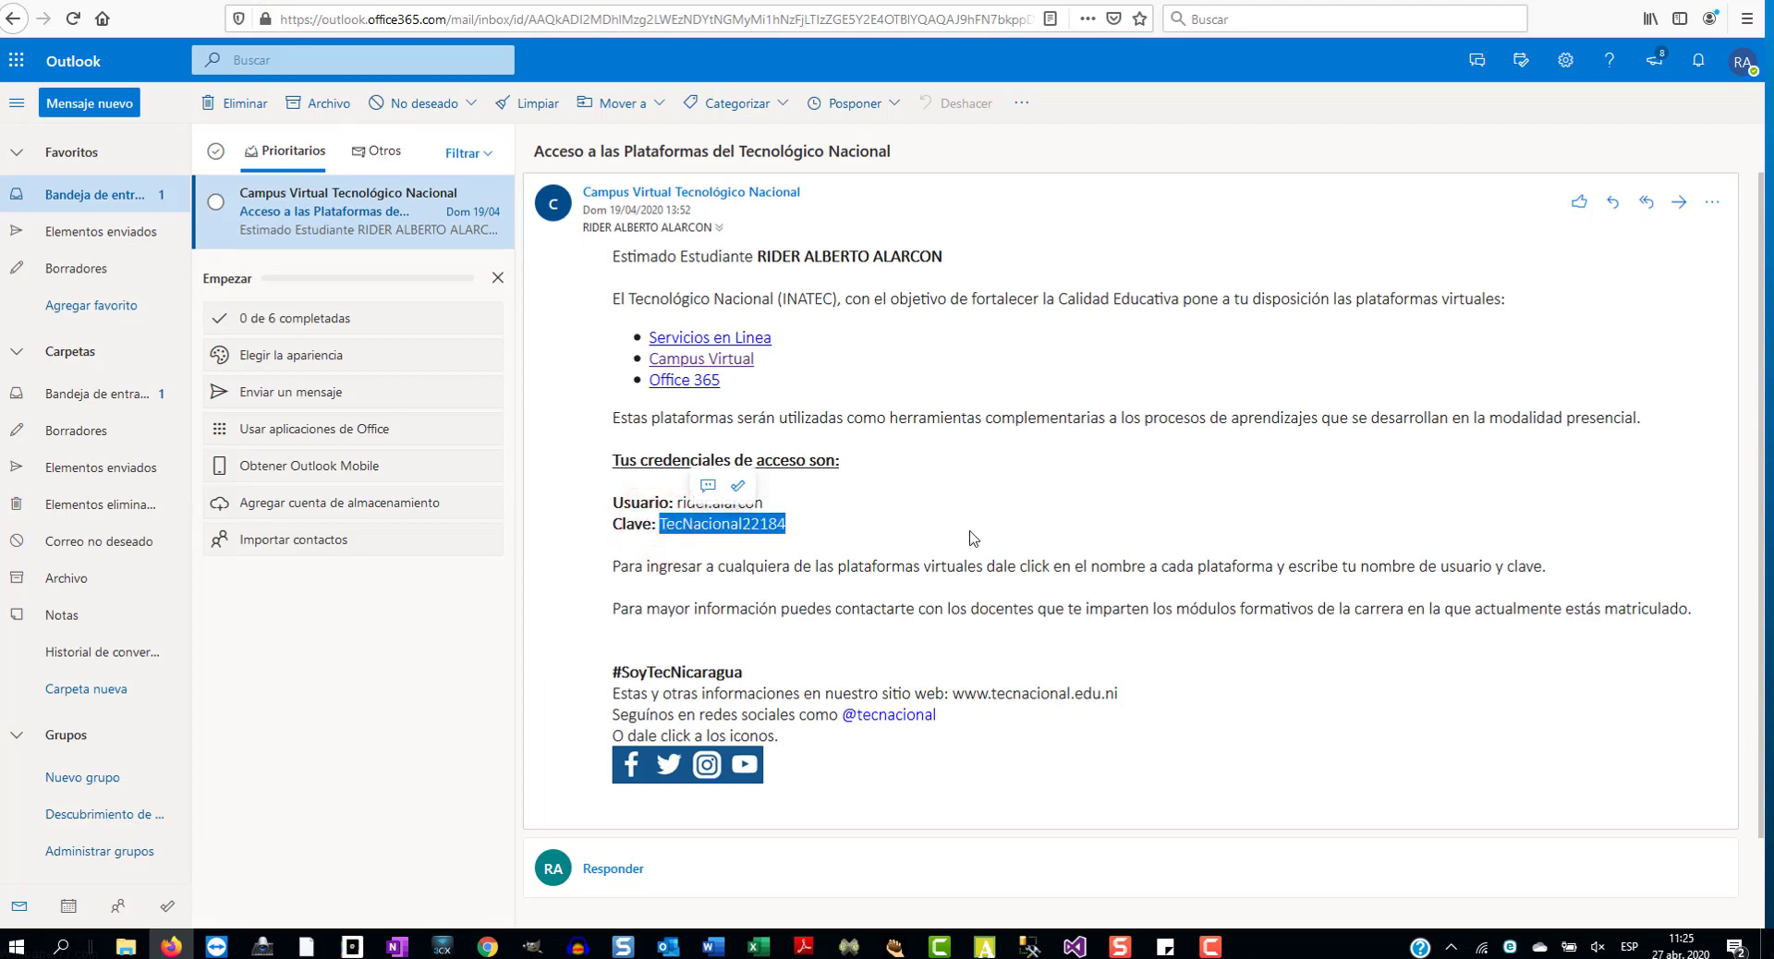
pyautogui.hotkey('alt', 'Tab')
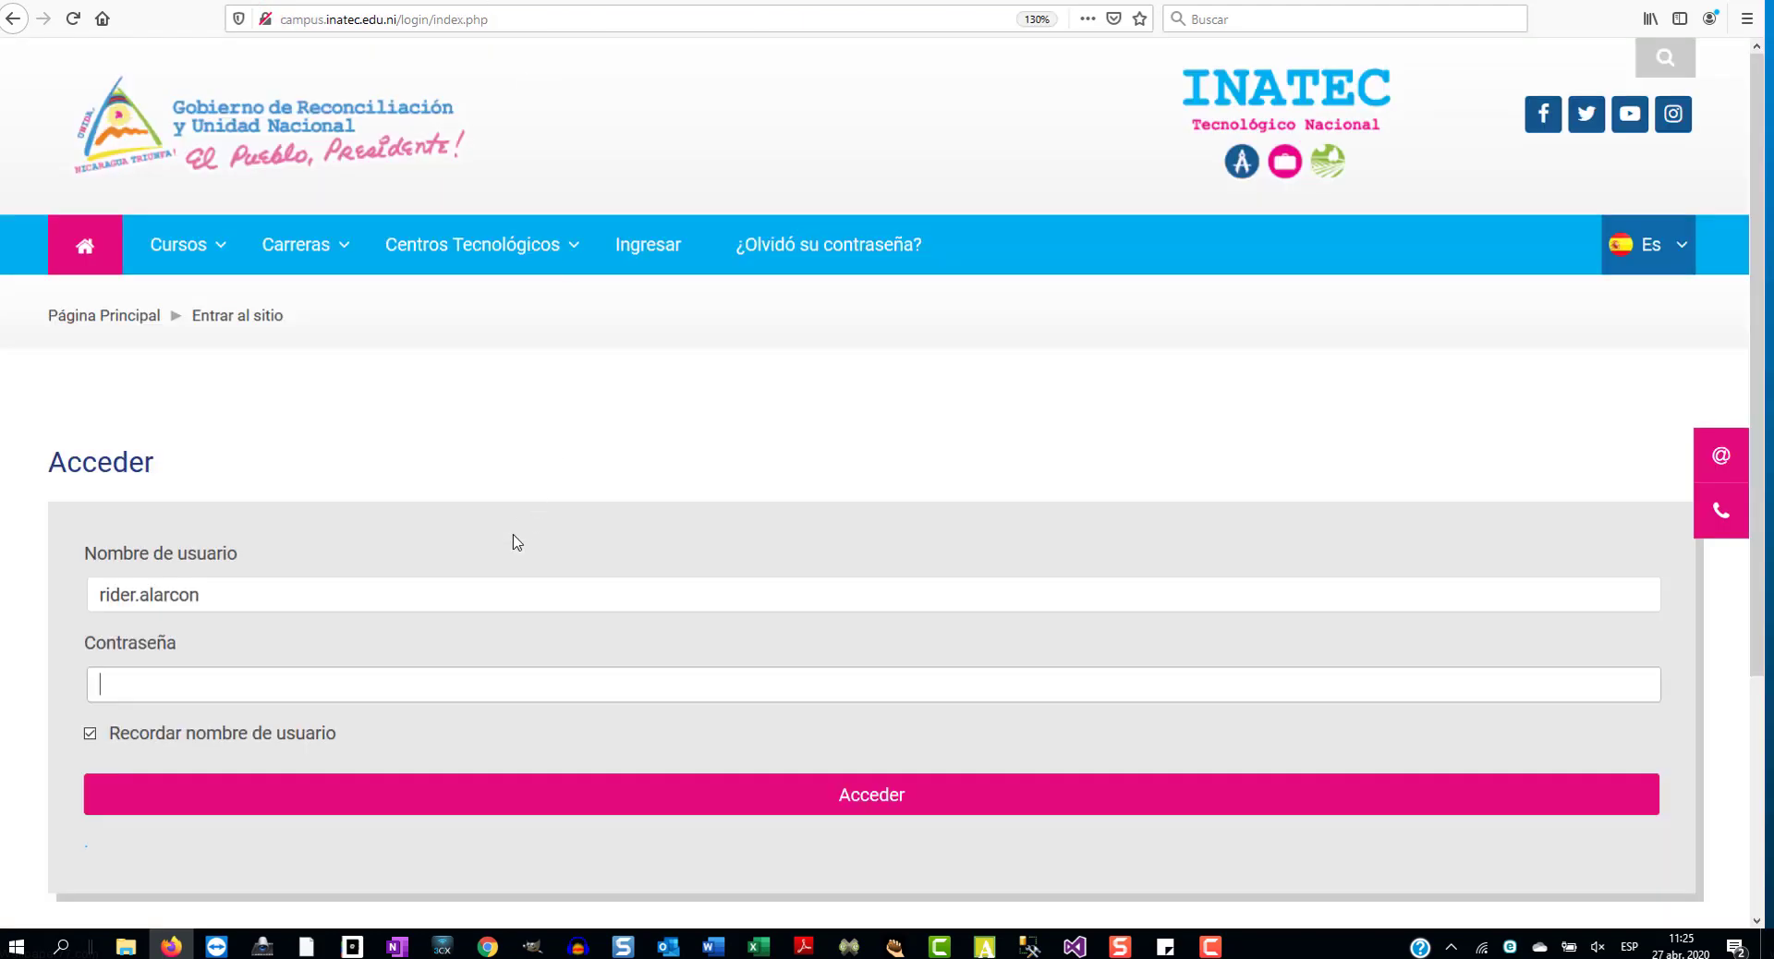
pyautogui.click(457, 690)
pyautogui.hotkey('ctrl', 'v')
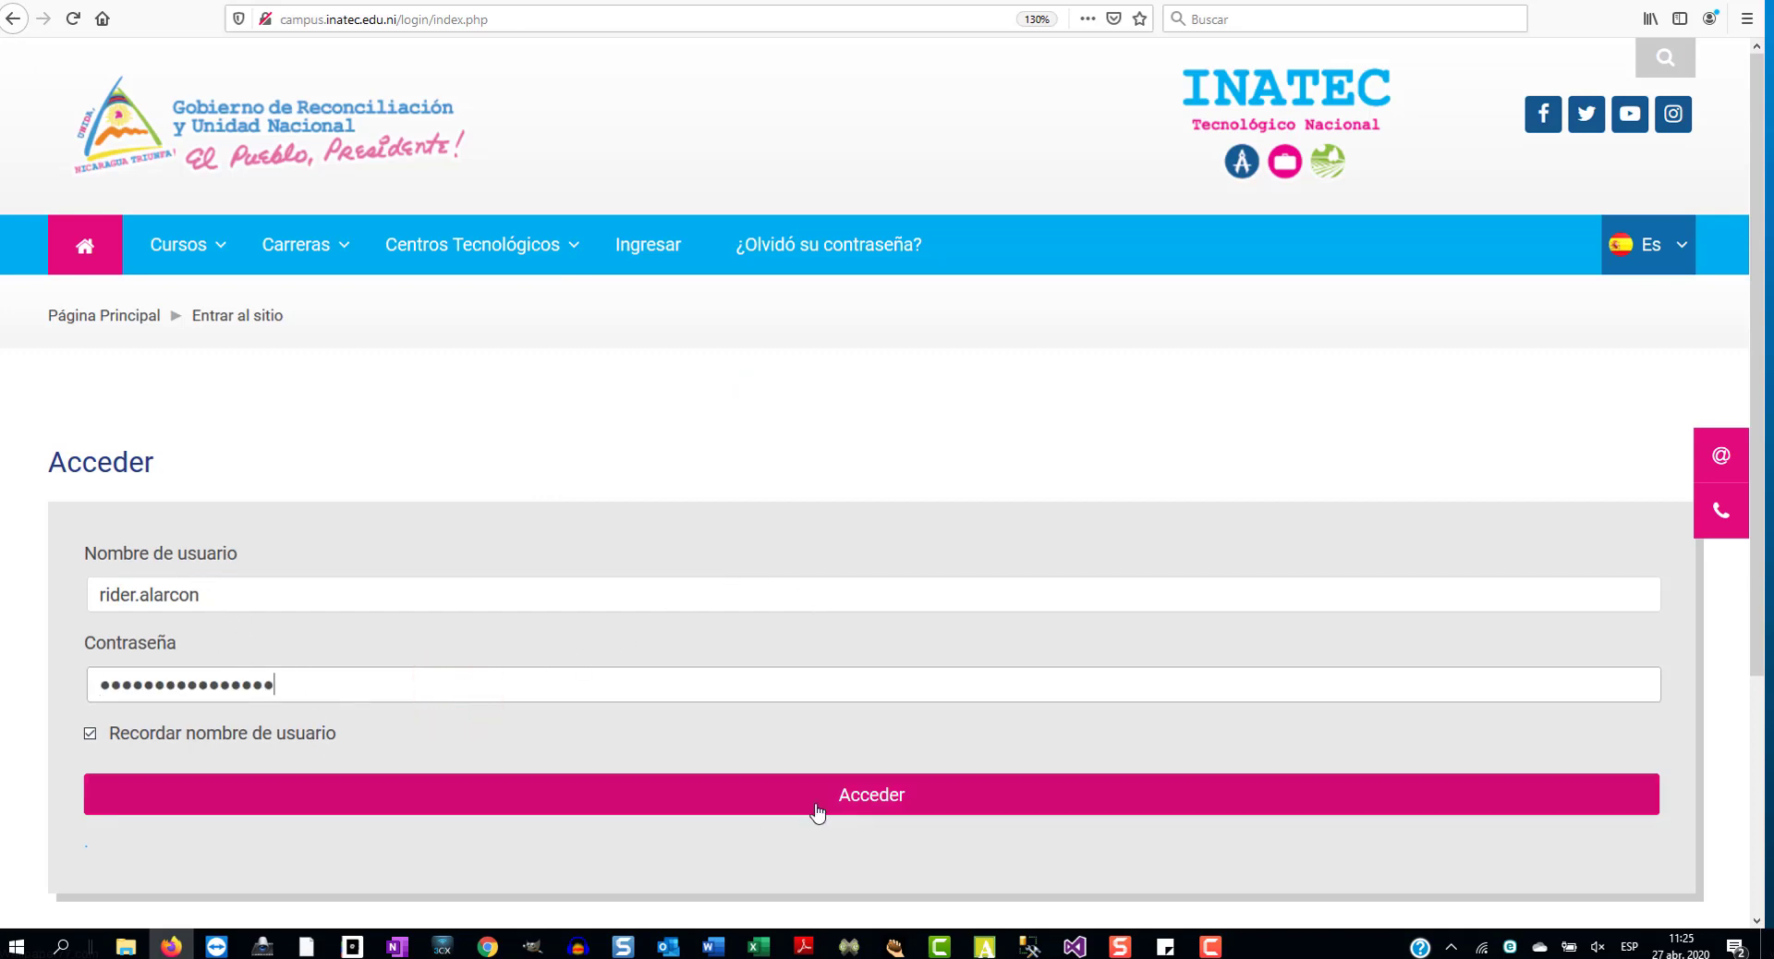
pyautogui.click(879, 805)
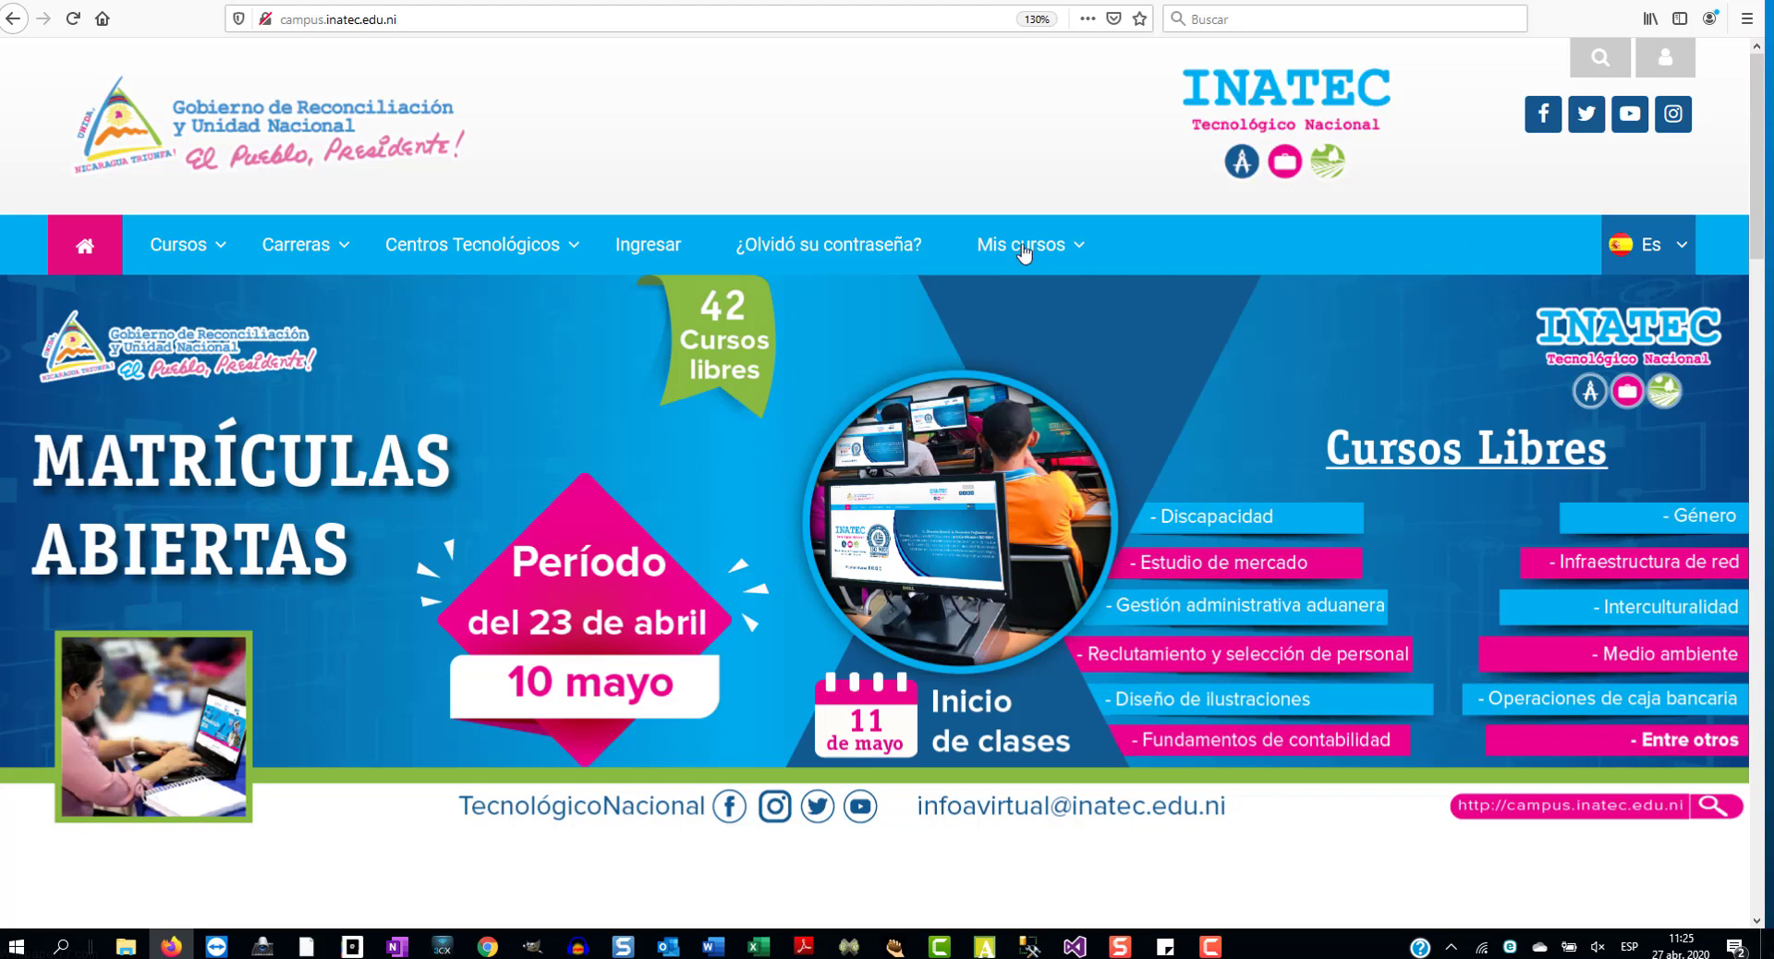
# - Preview the Cursos, Carreras, Centros Tecnológicos and Mis cursos menus
pyautogui.moveTo(182, 259)
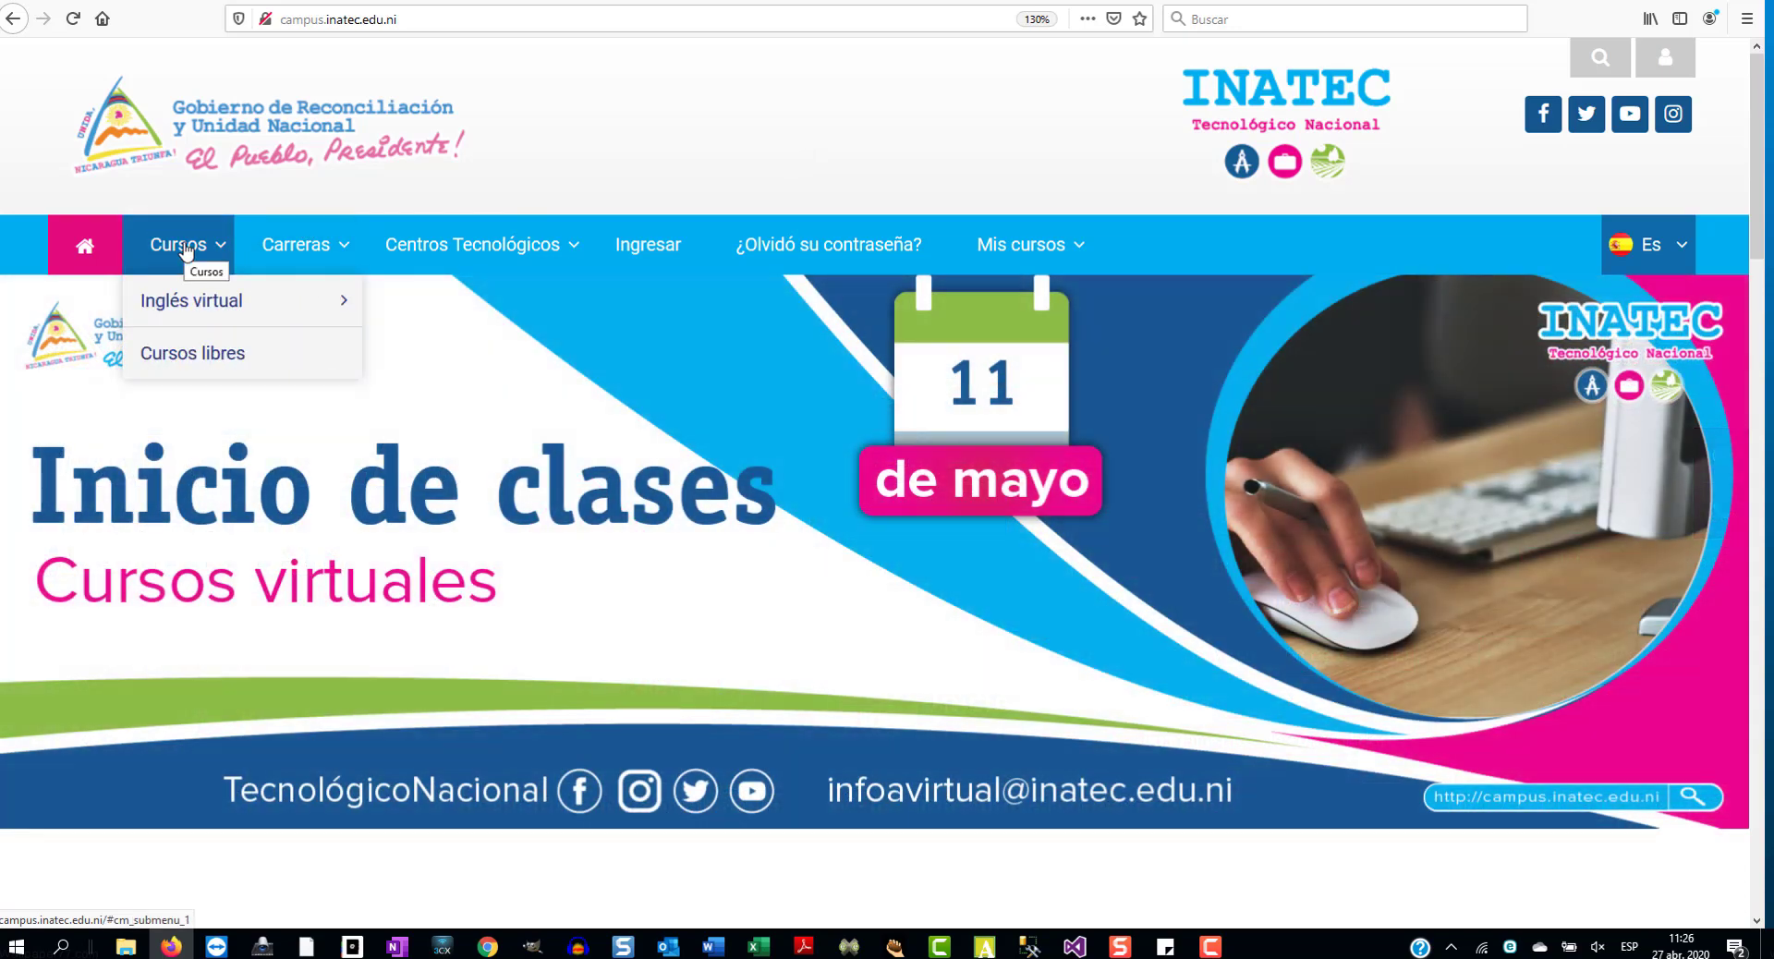
pyautogui.moveTo(308, 254)
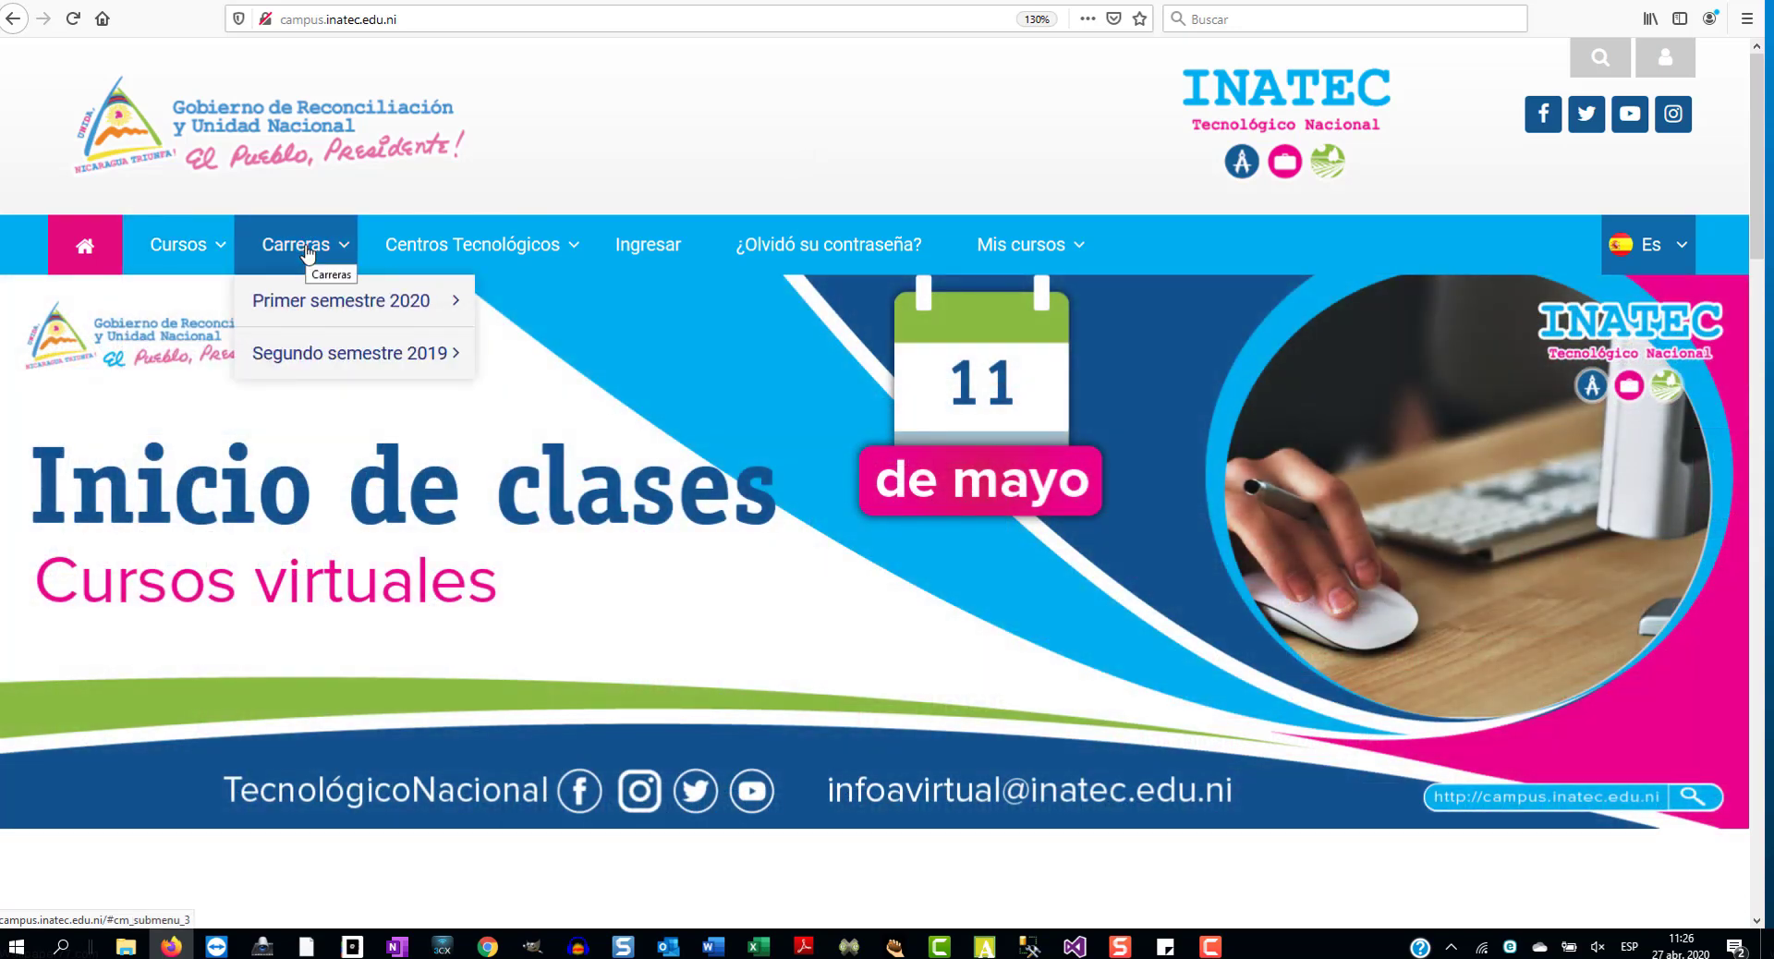
pyautogui.moveTo(582, 261)
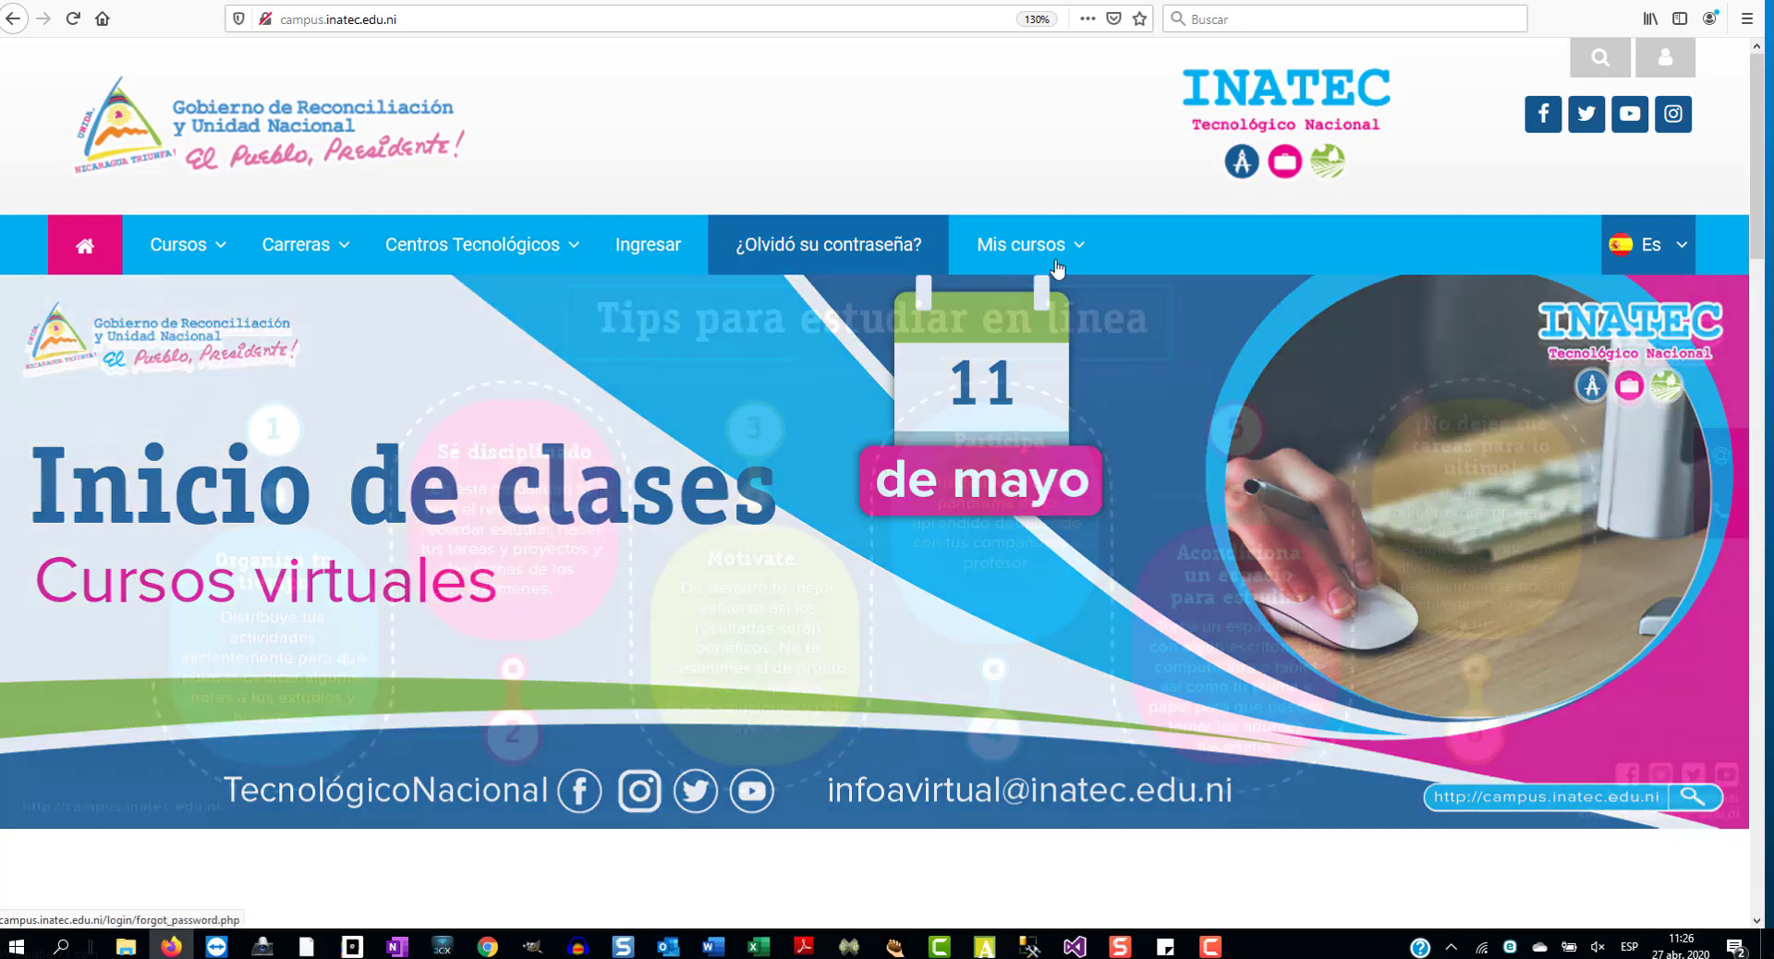
pyautogui.moveTo(1060, 259)
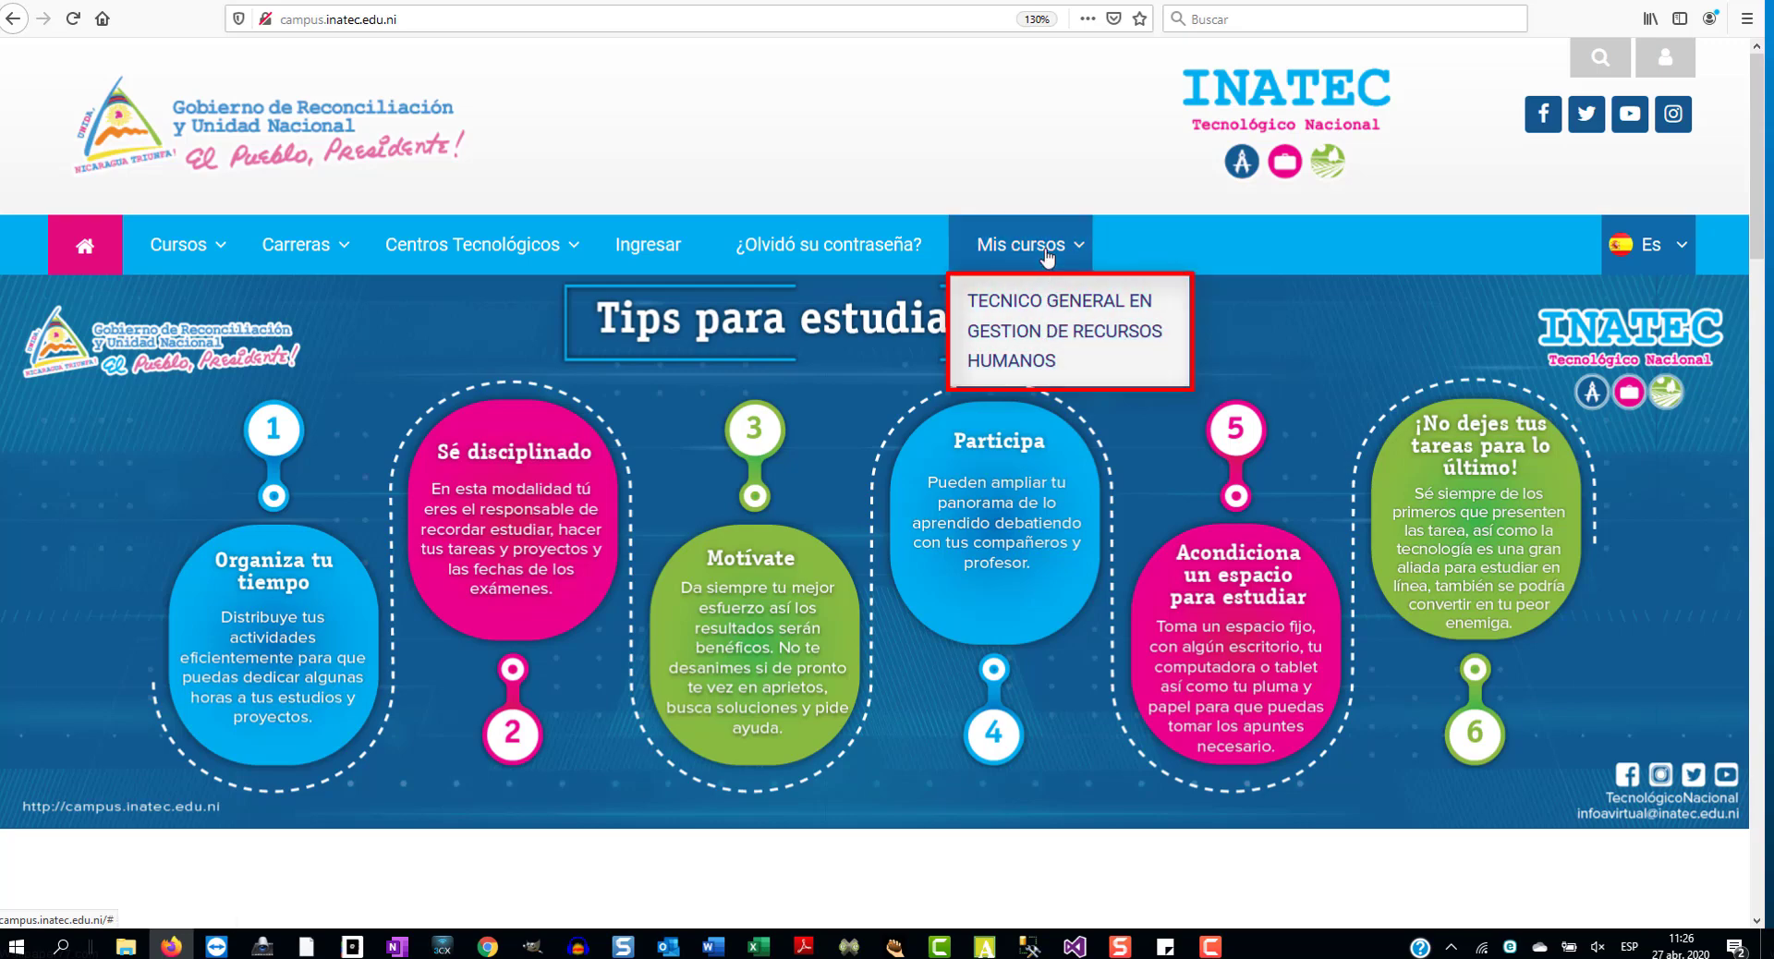
# - Open TECNICO GENERAL EN GESTION DE RECURSOS HUMANOS and scroll through Modulo I, Módulo II and Reclutamiento
pyautogui.click(1055, 331)
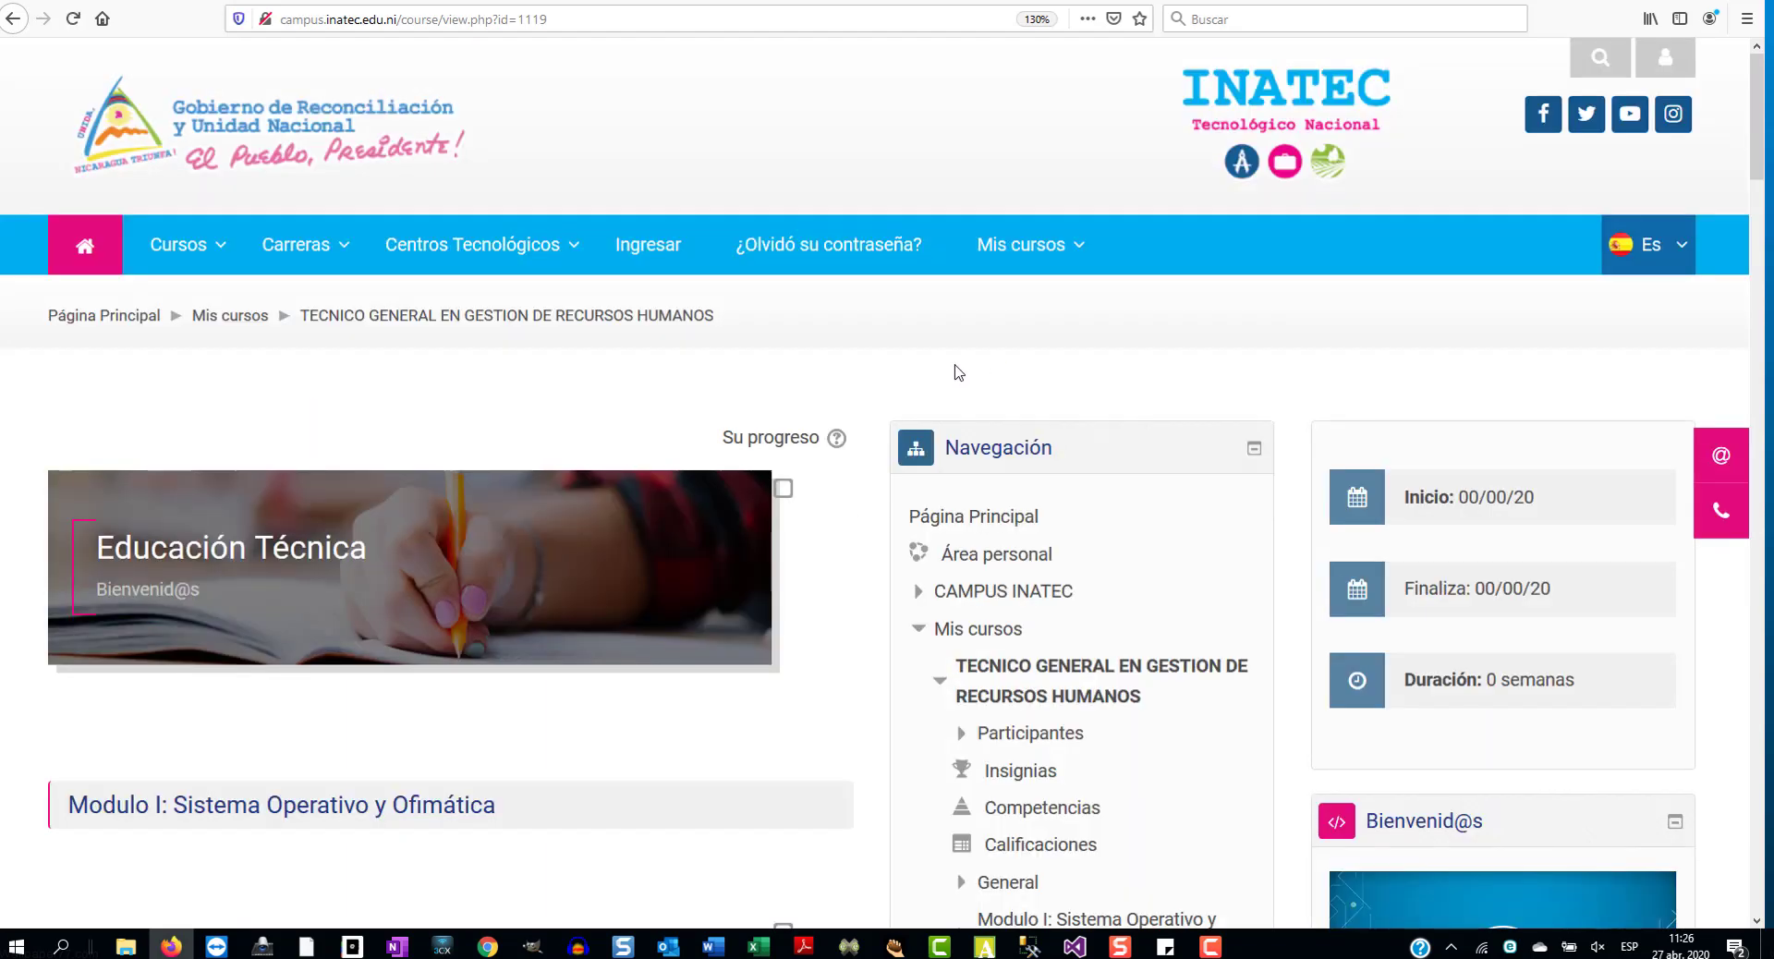
pyautogui.scroll(-5, 959, 373)
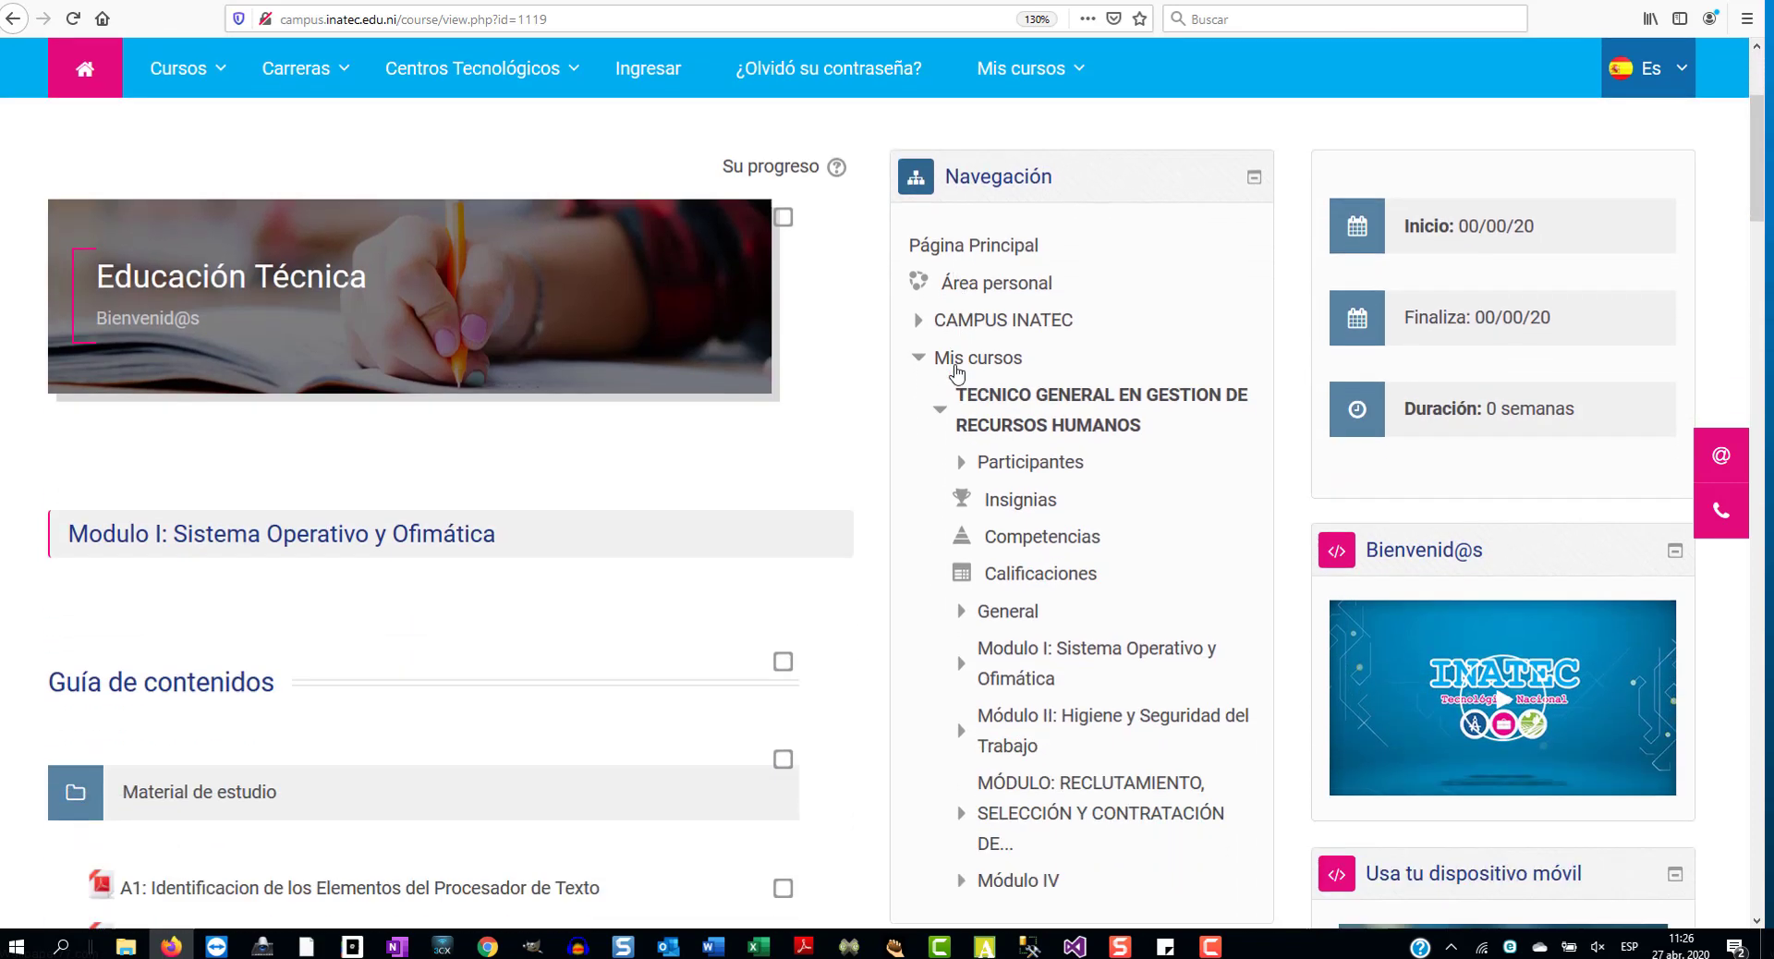
pyautogui.scroll(-2, 958, 372)
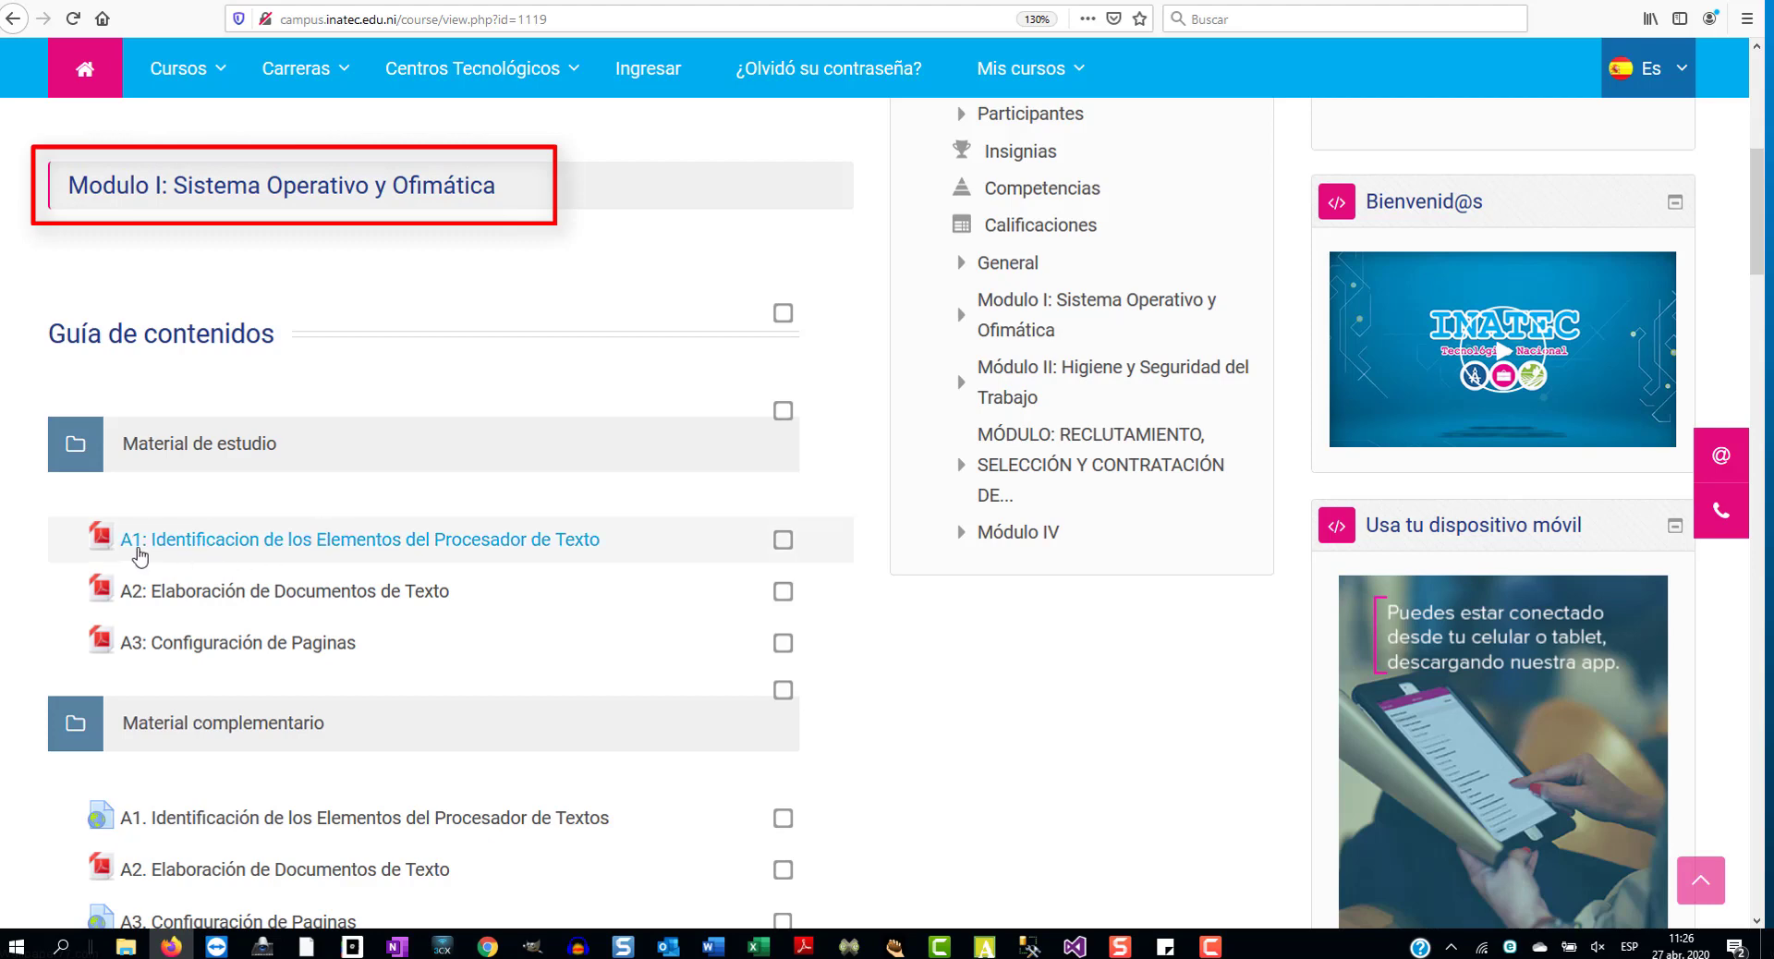
pyautogui.scroll(-2, 179, 586)
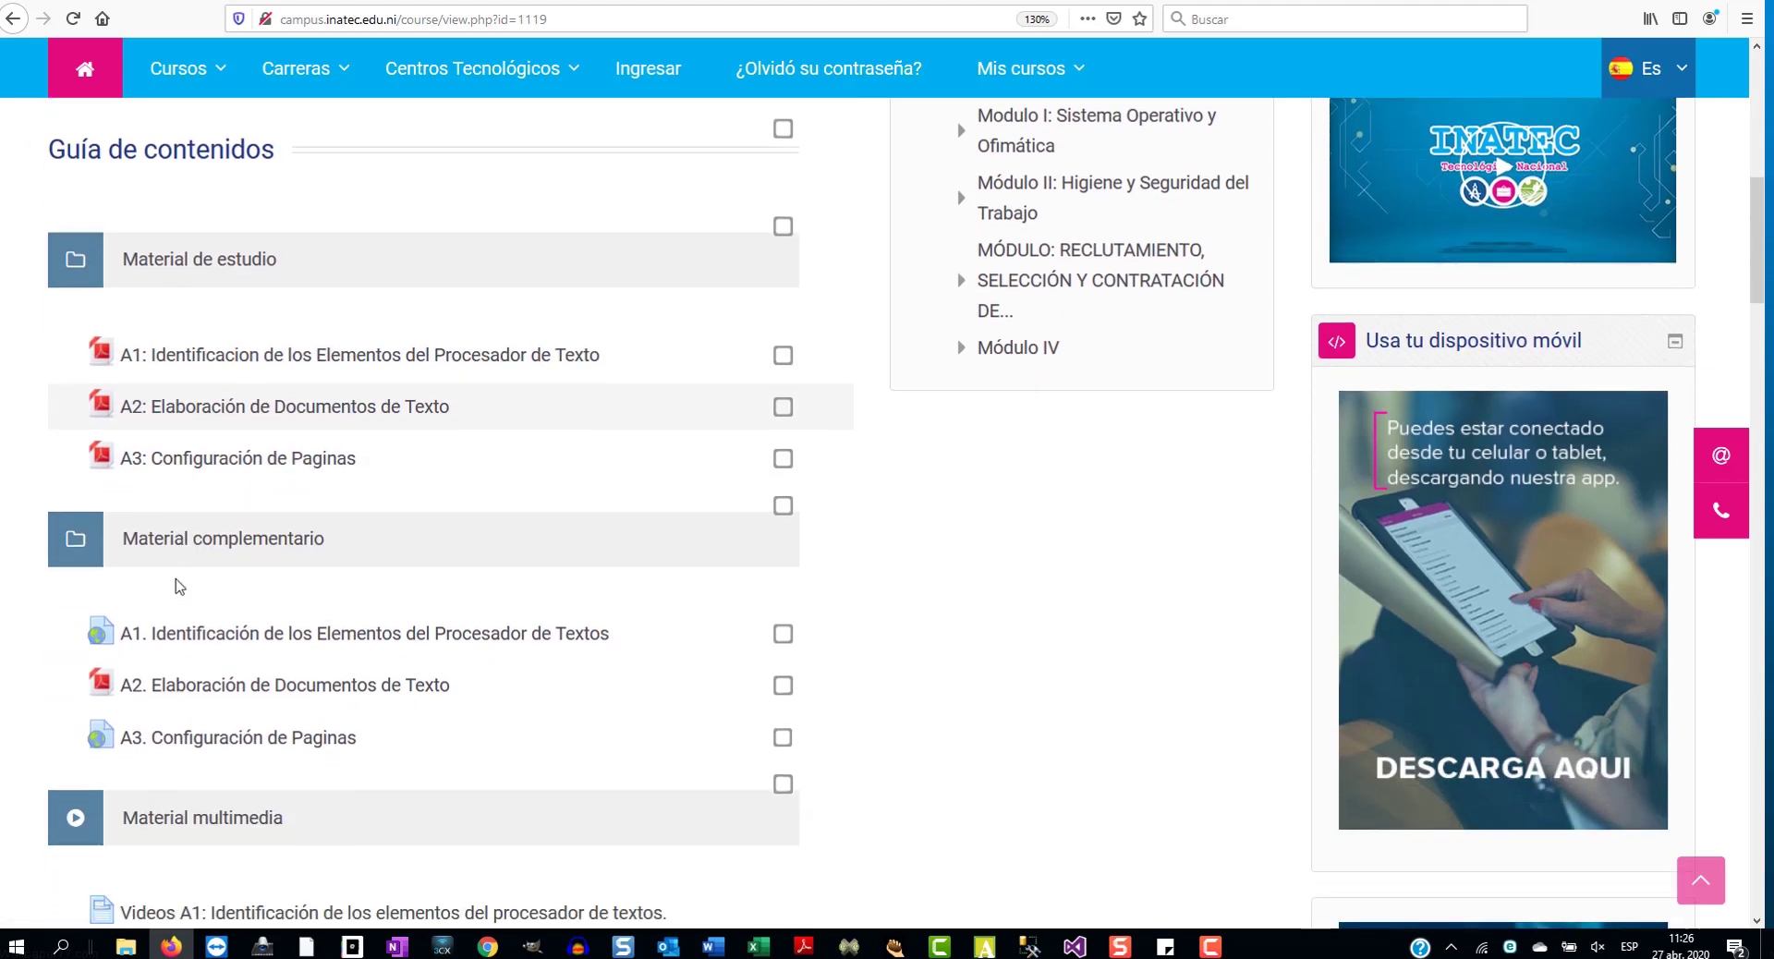
pyautogui.scroll(-2, 179, 586)
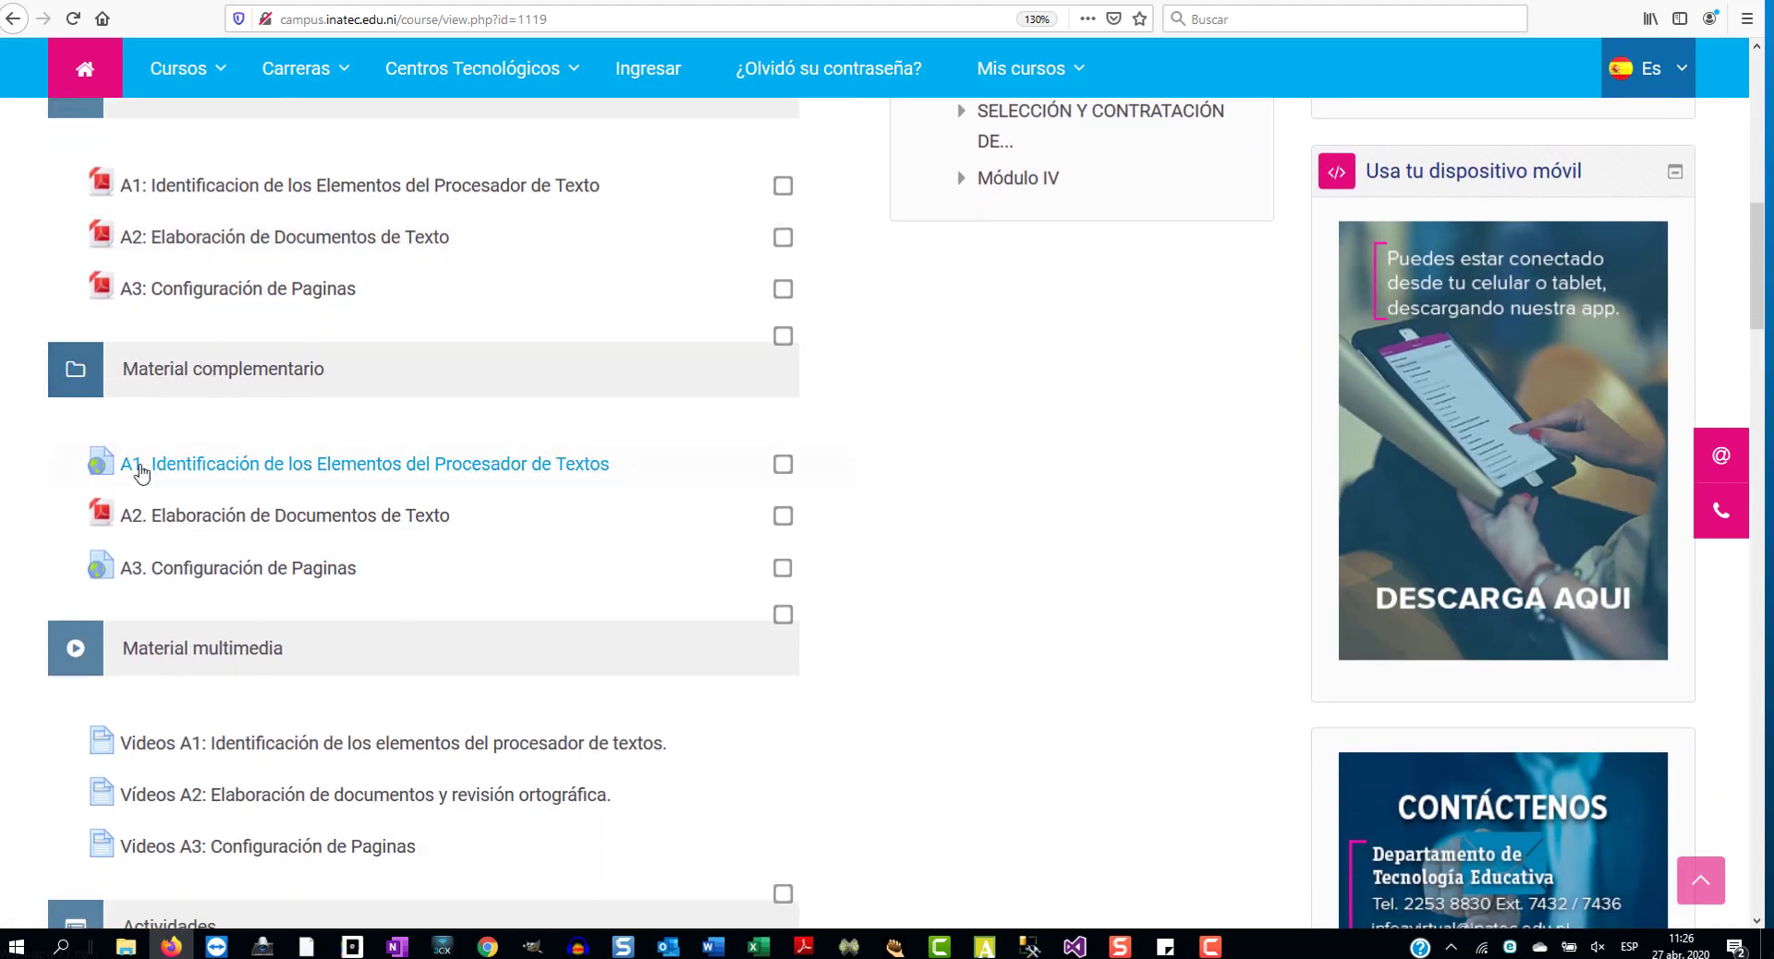
pyautogui.scroll(-3, 146, 575)
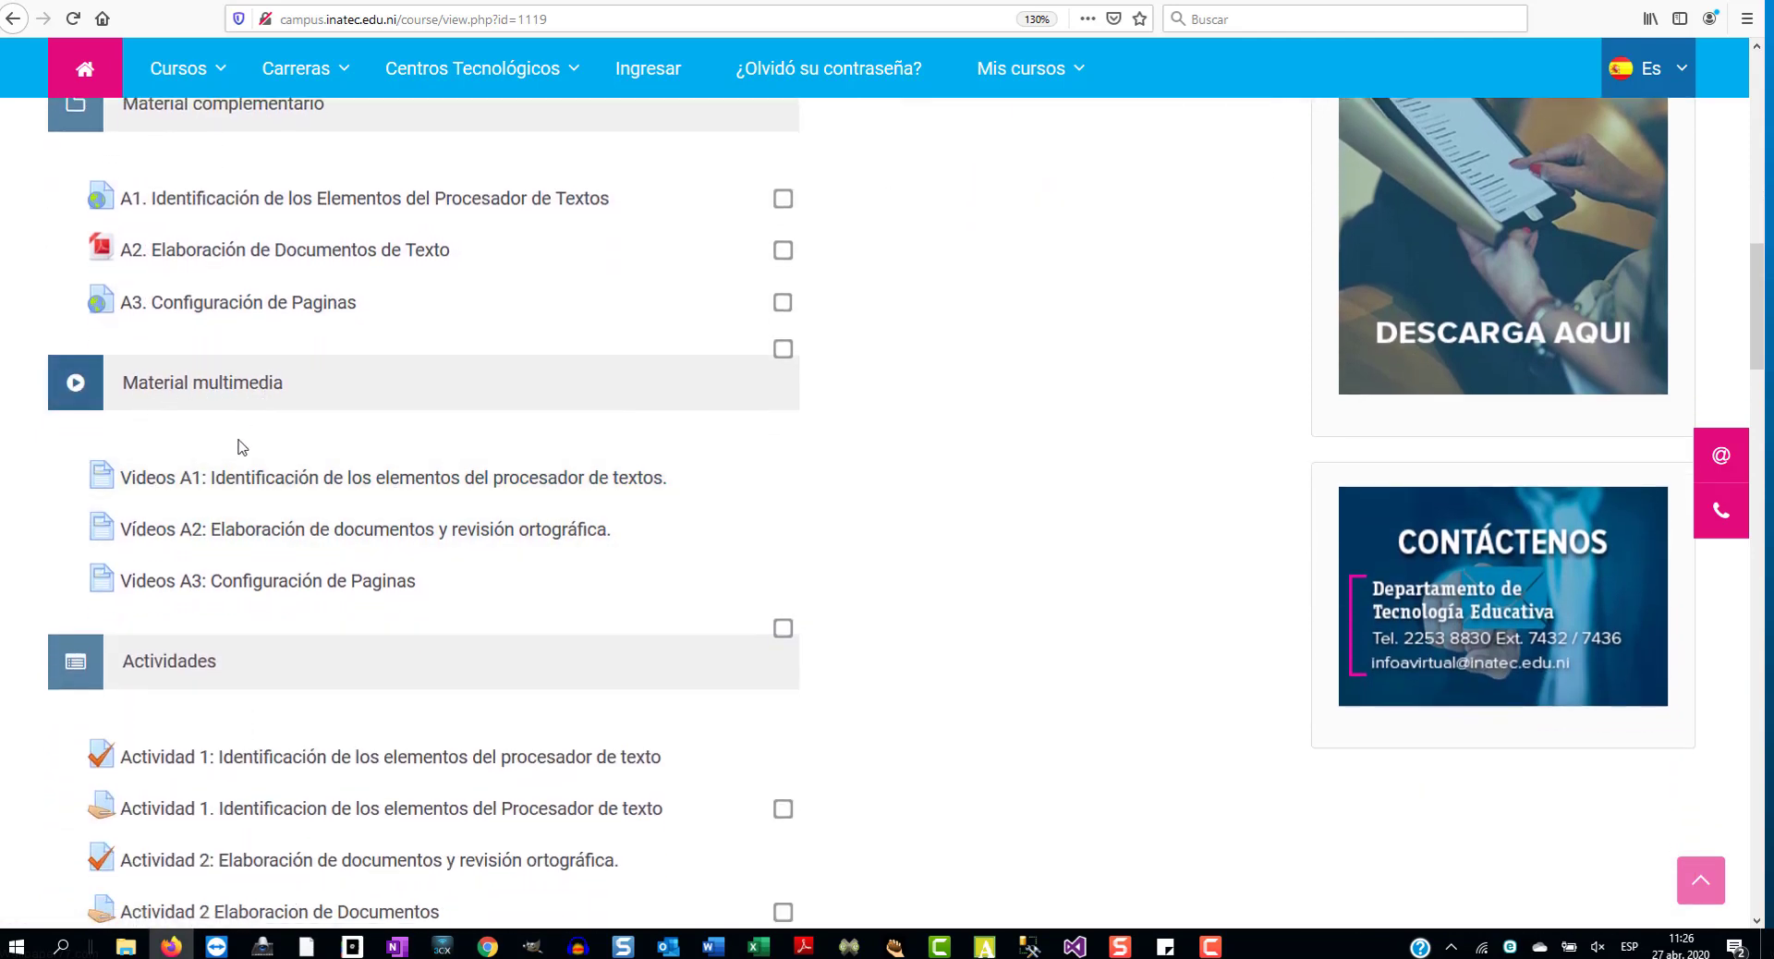
pyautogui.scroll(-3, 225, 602)
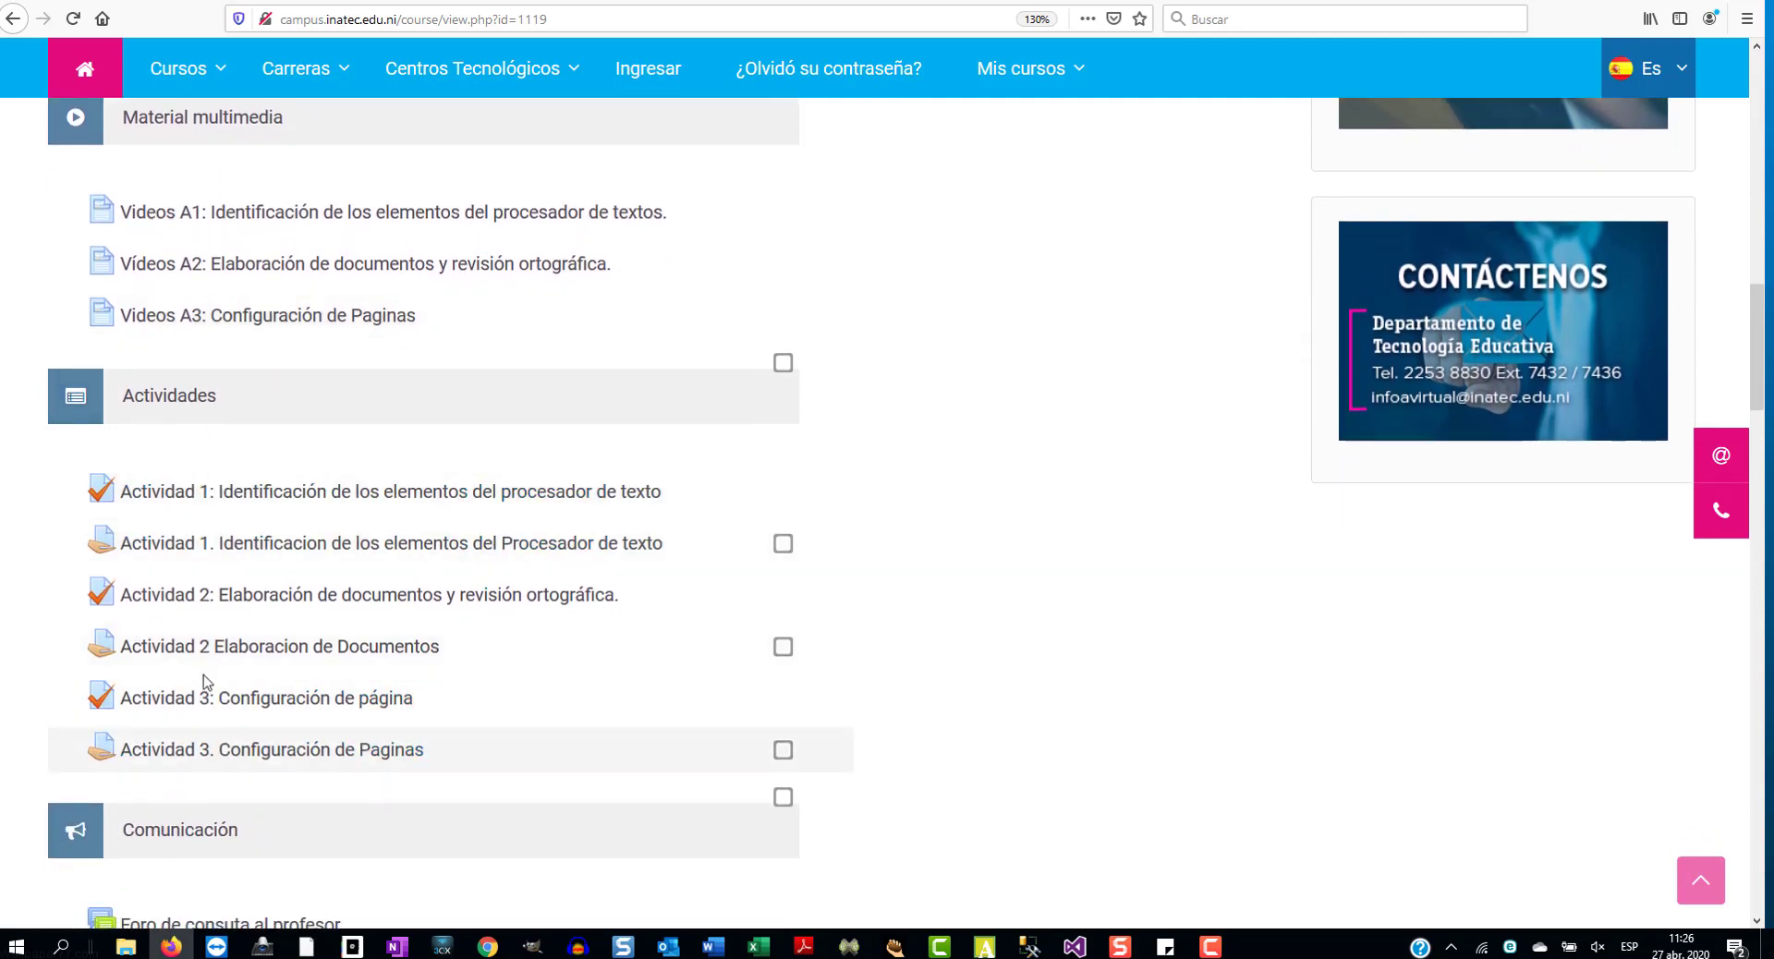
pyautogui.scroll(-4, 205, 682)
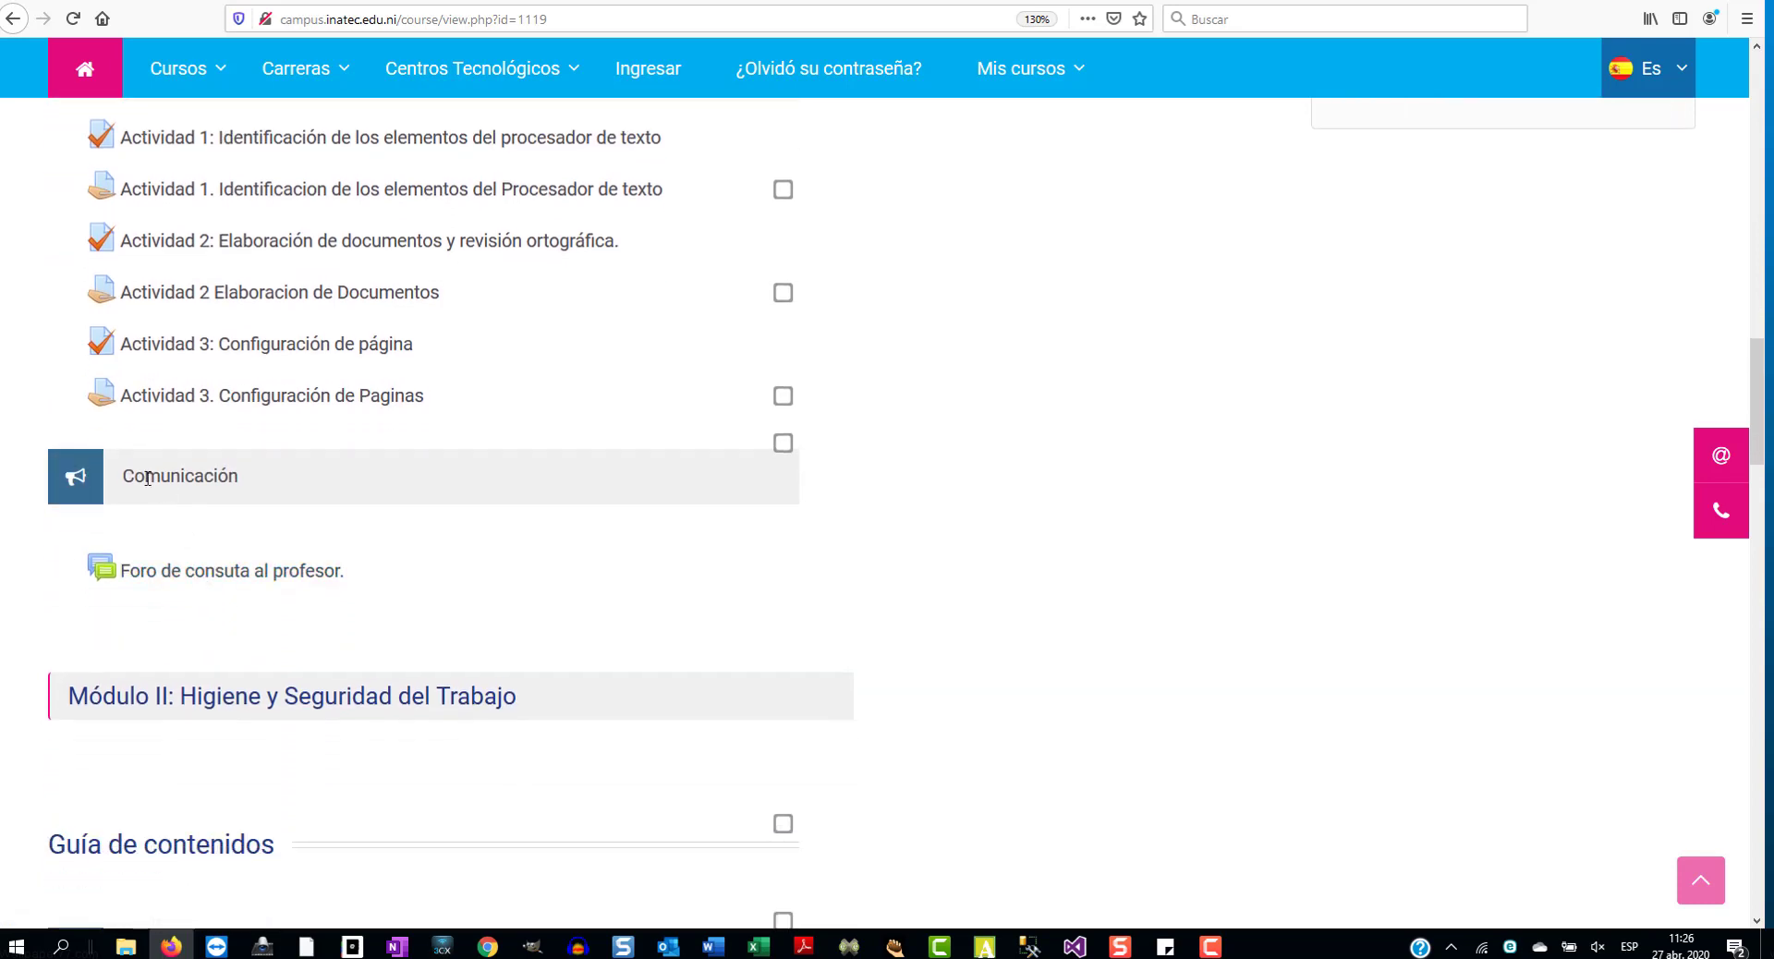
pyautogui.scroll(-4, 214, 553)
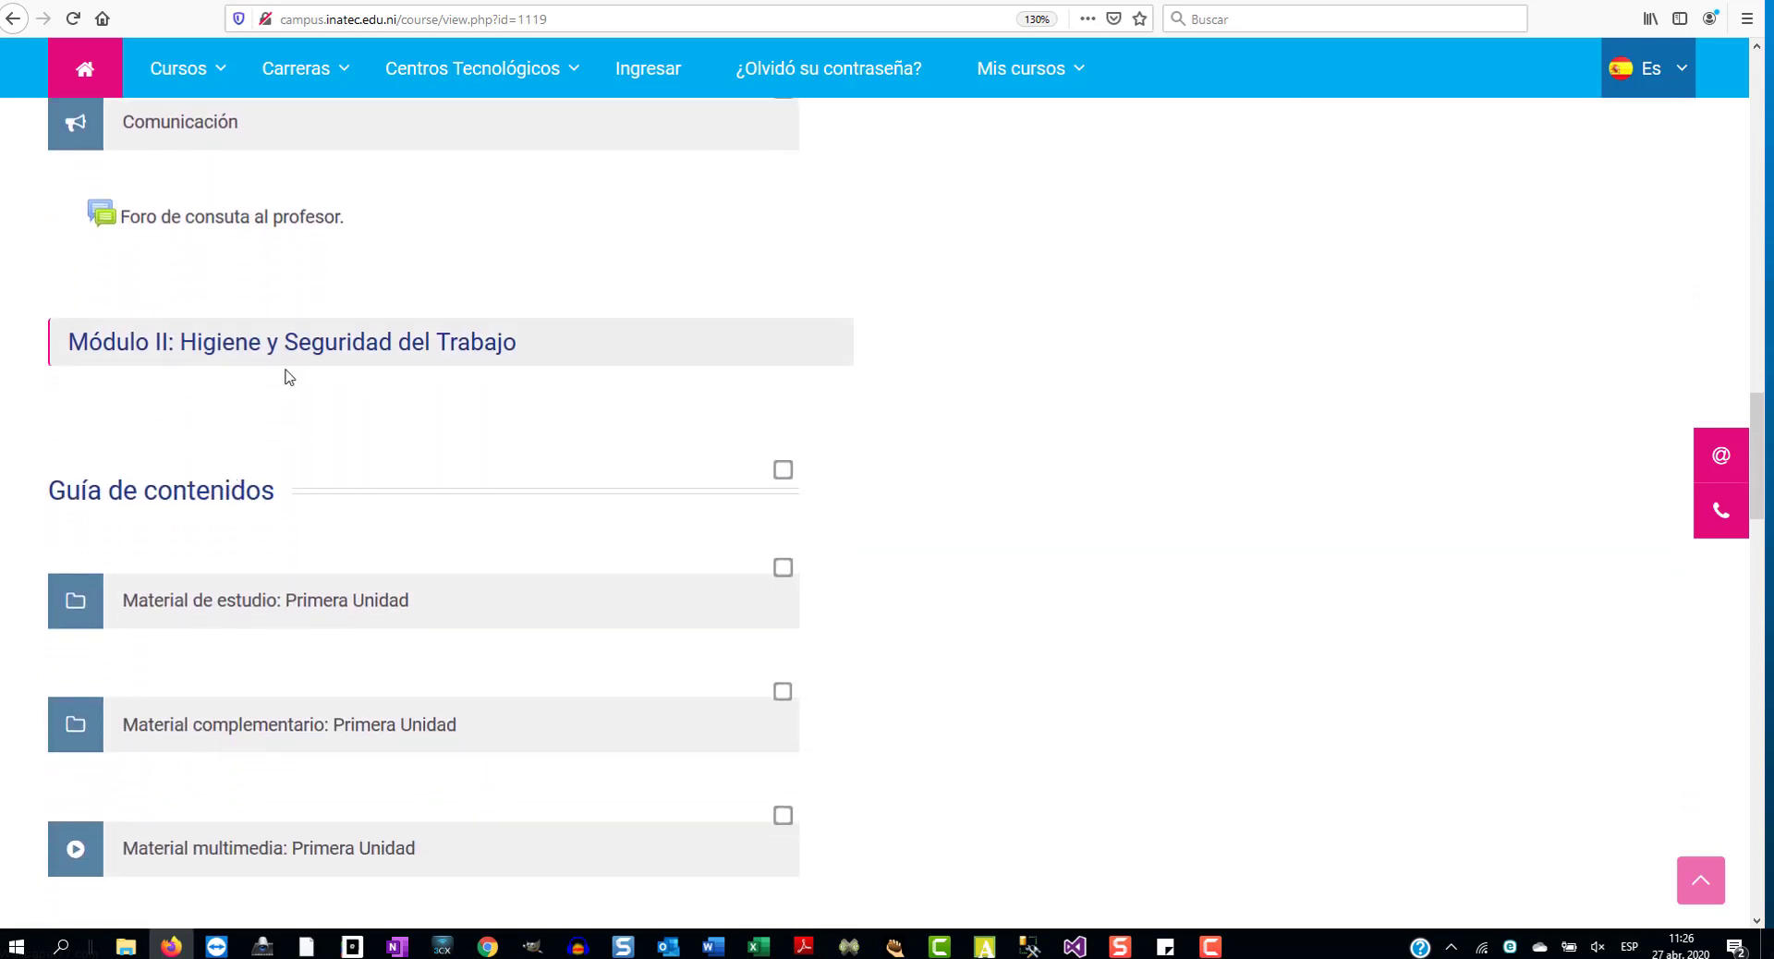
pyautogui.scroll(-9, 428, 380)
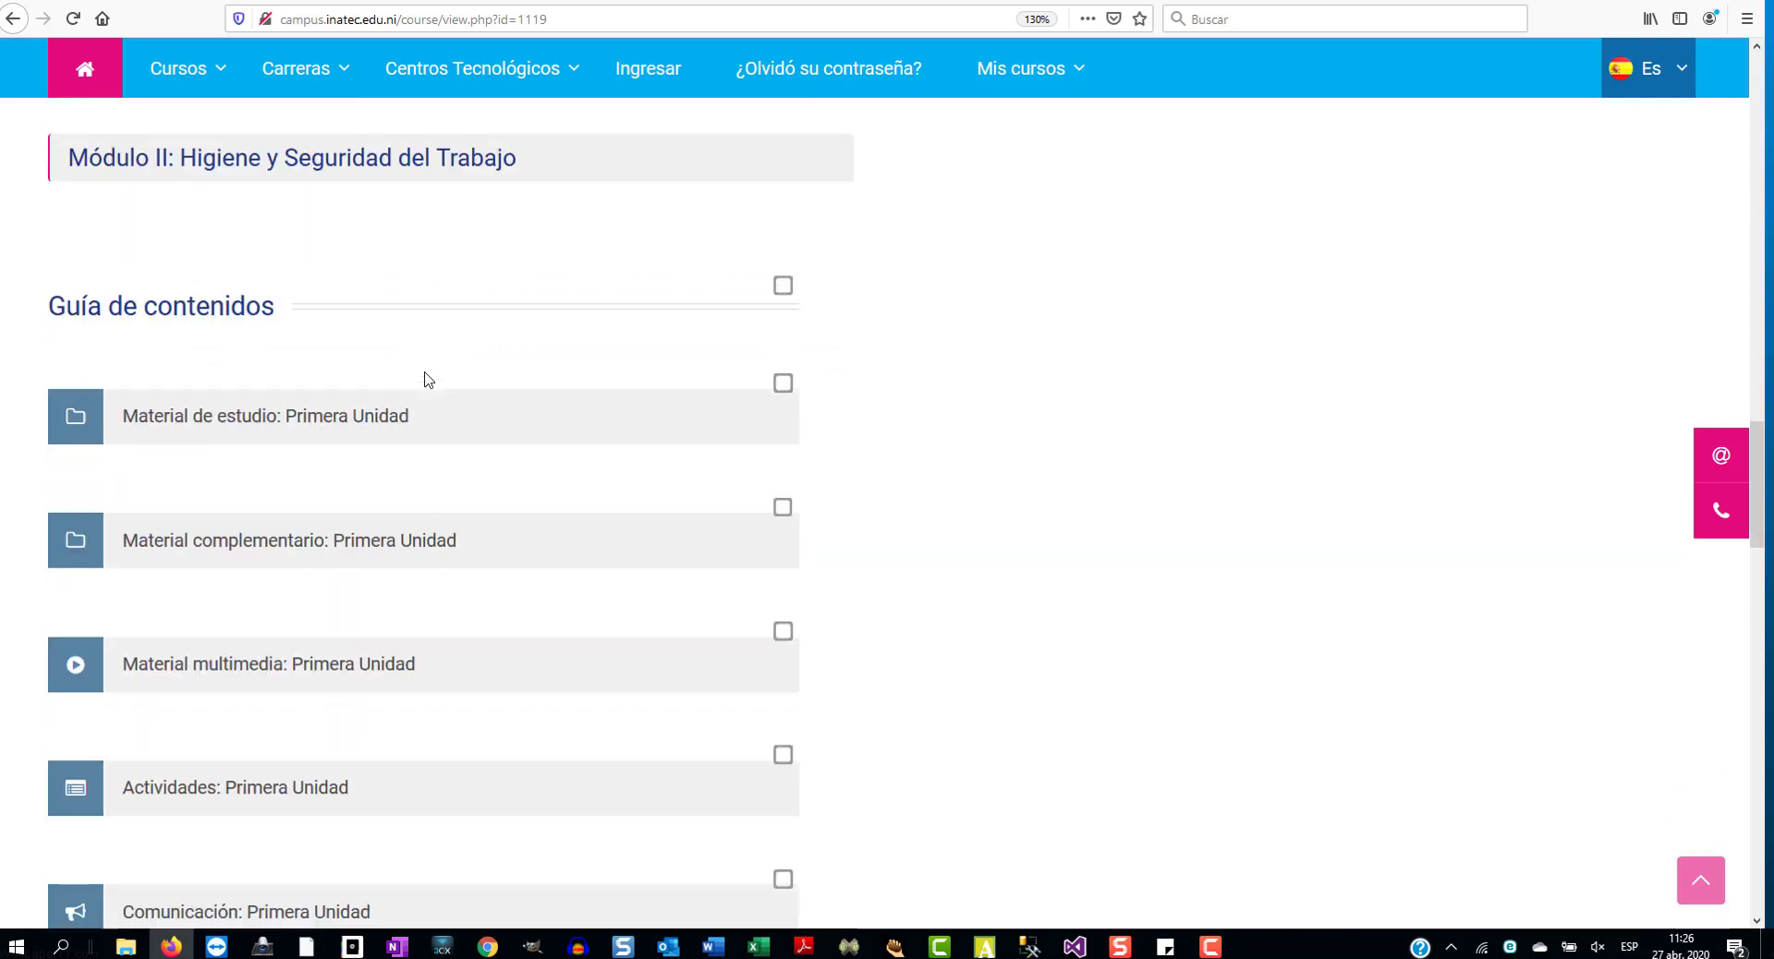
pyautogui.scroll(-2, 427, 380)
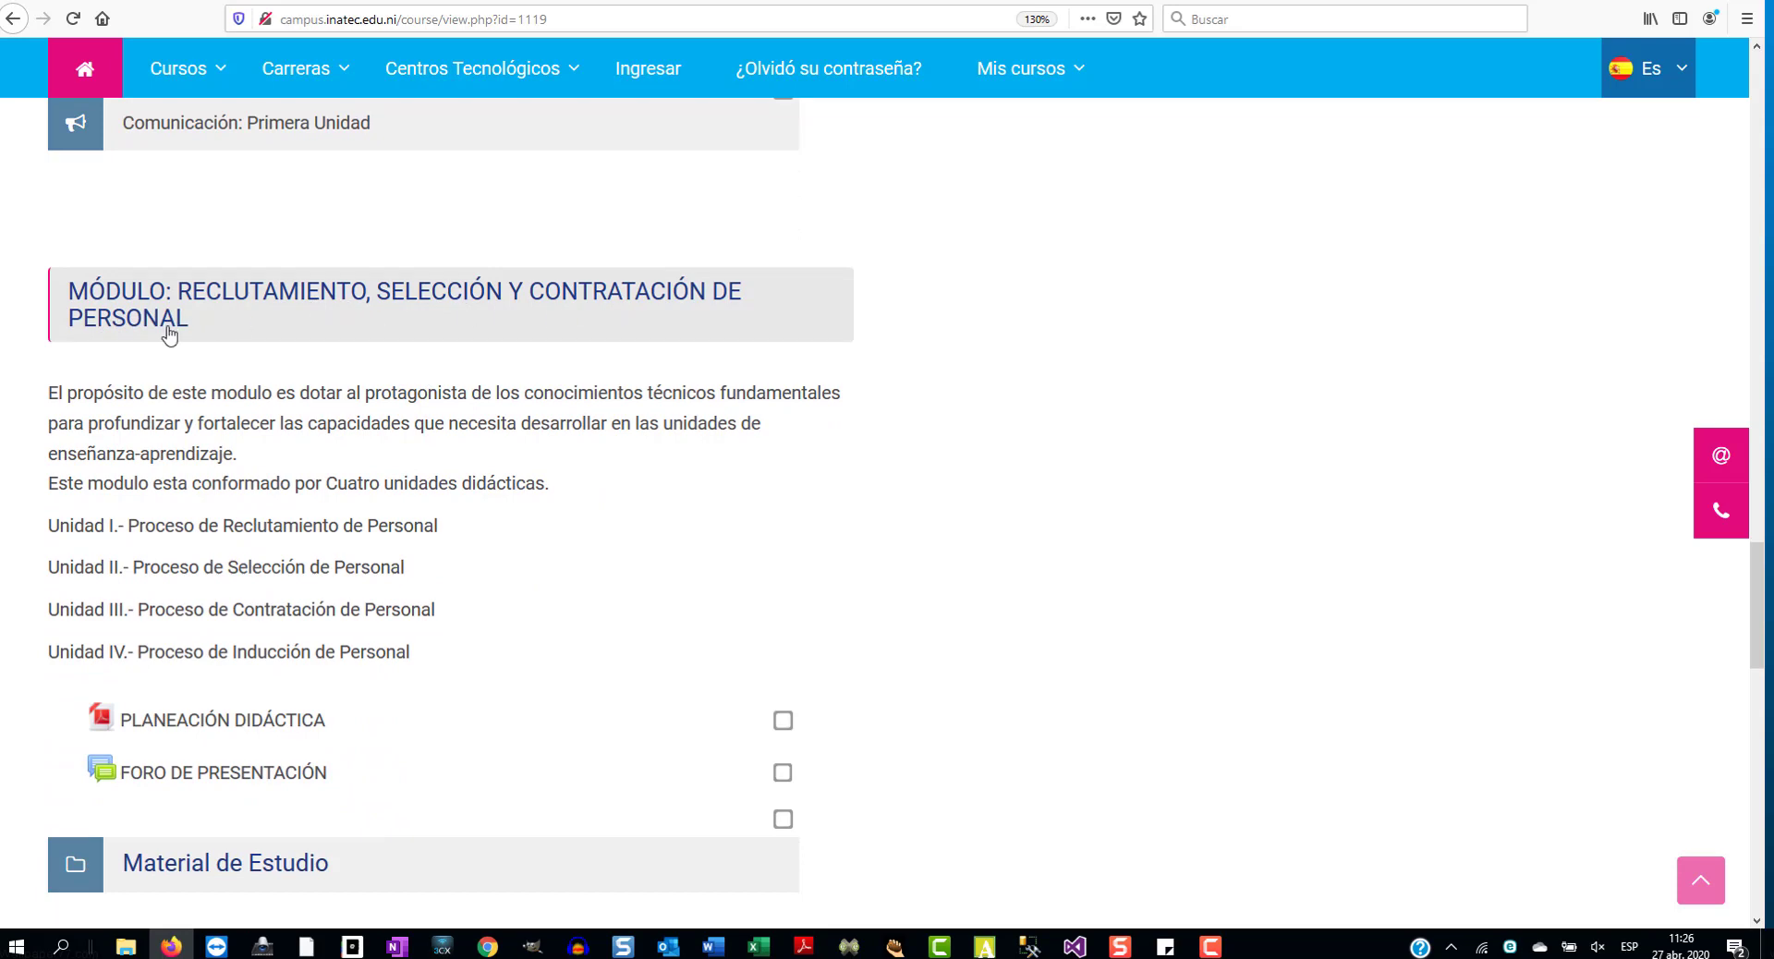
pyautogui.scroll(-5, 171, 335)
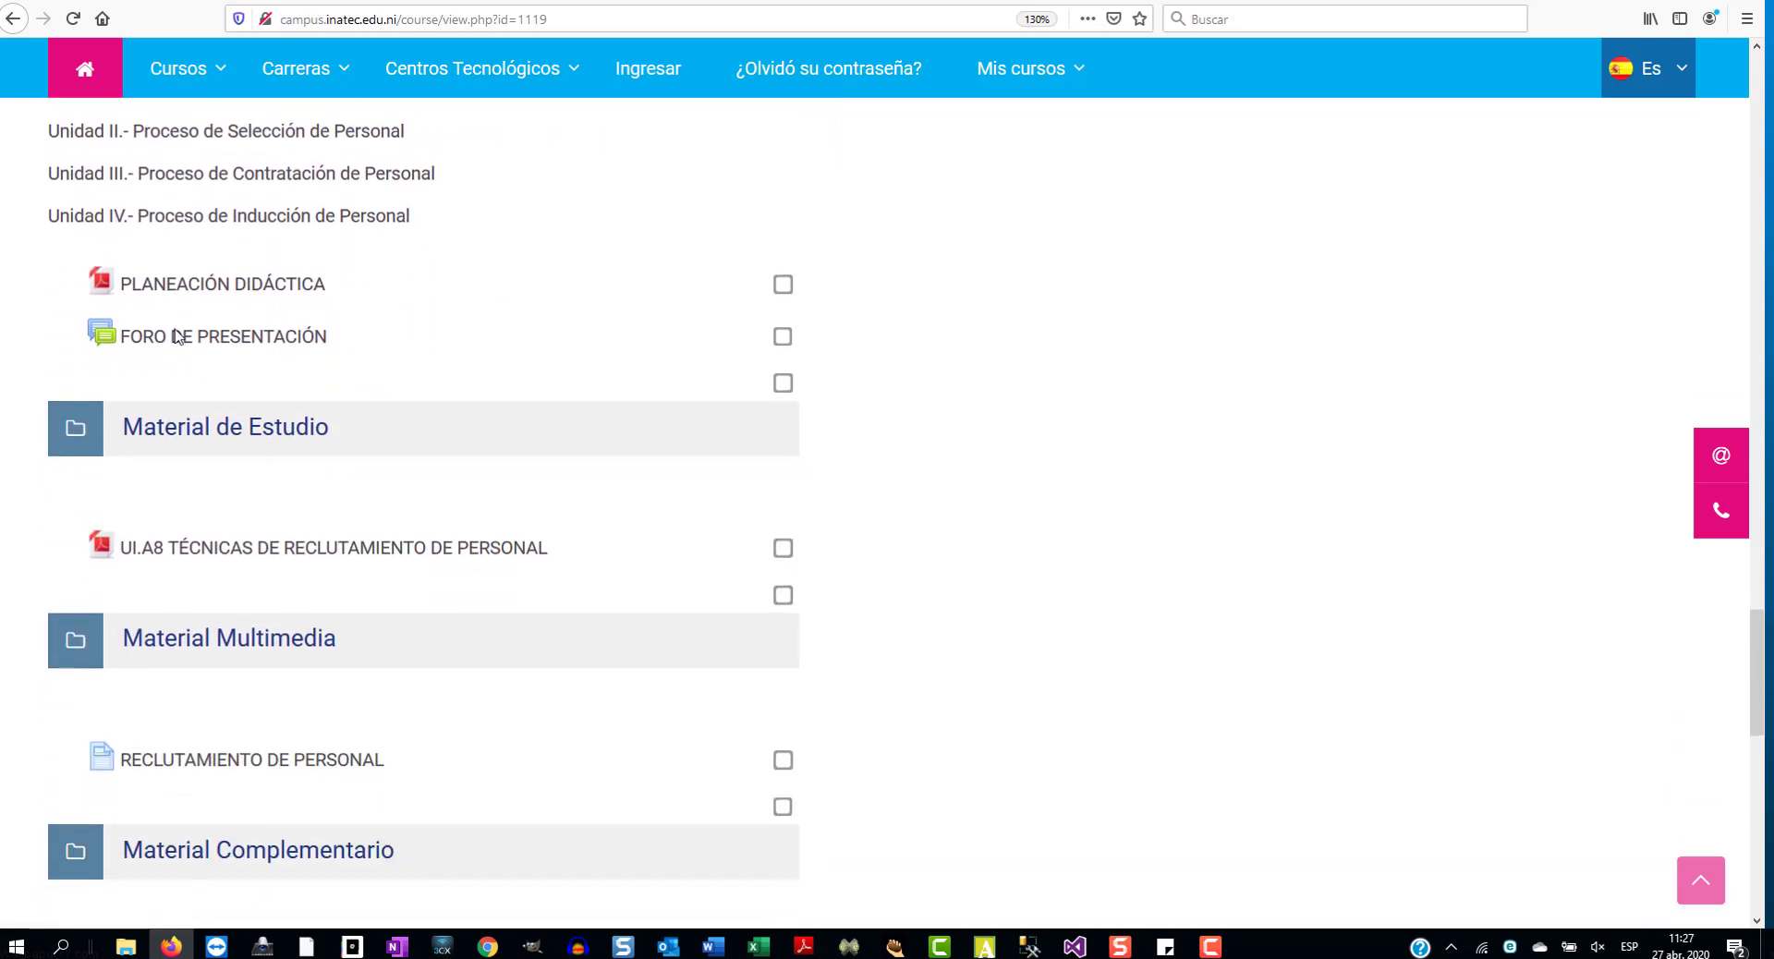
pyautogui.scroll(15, 176, 335)
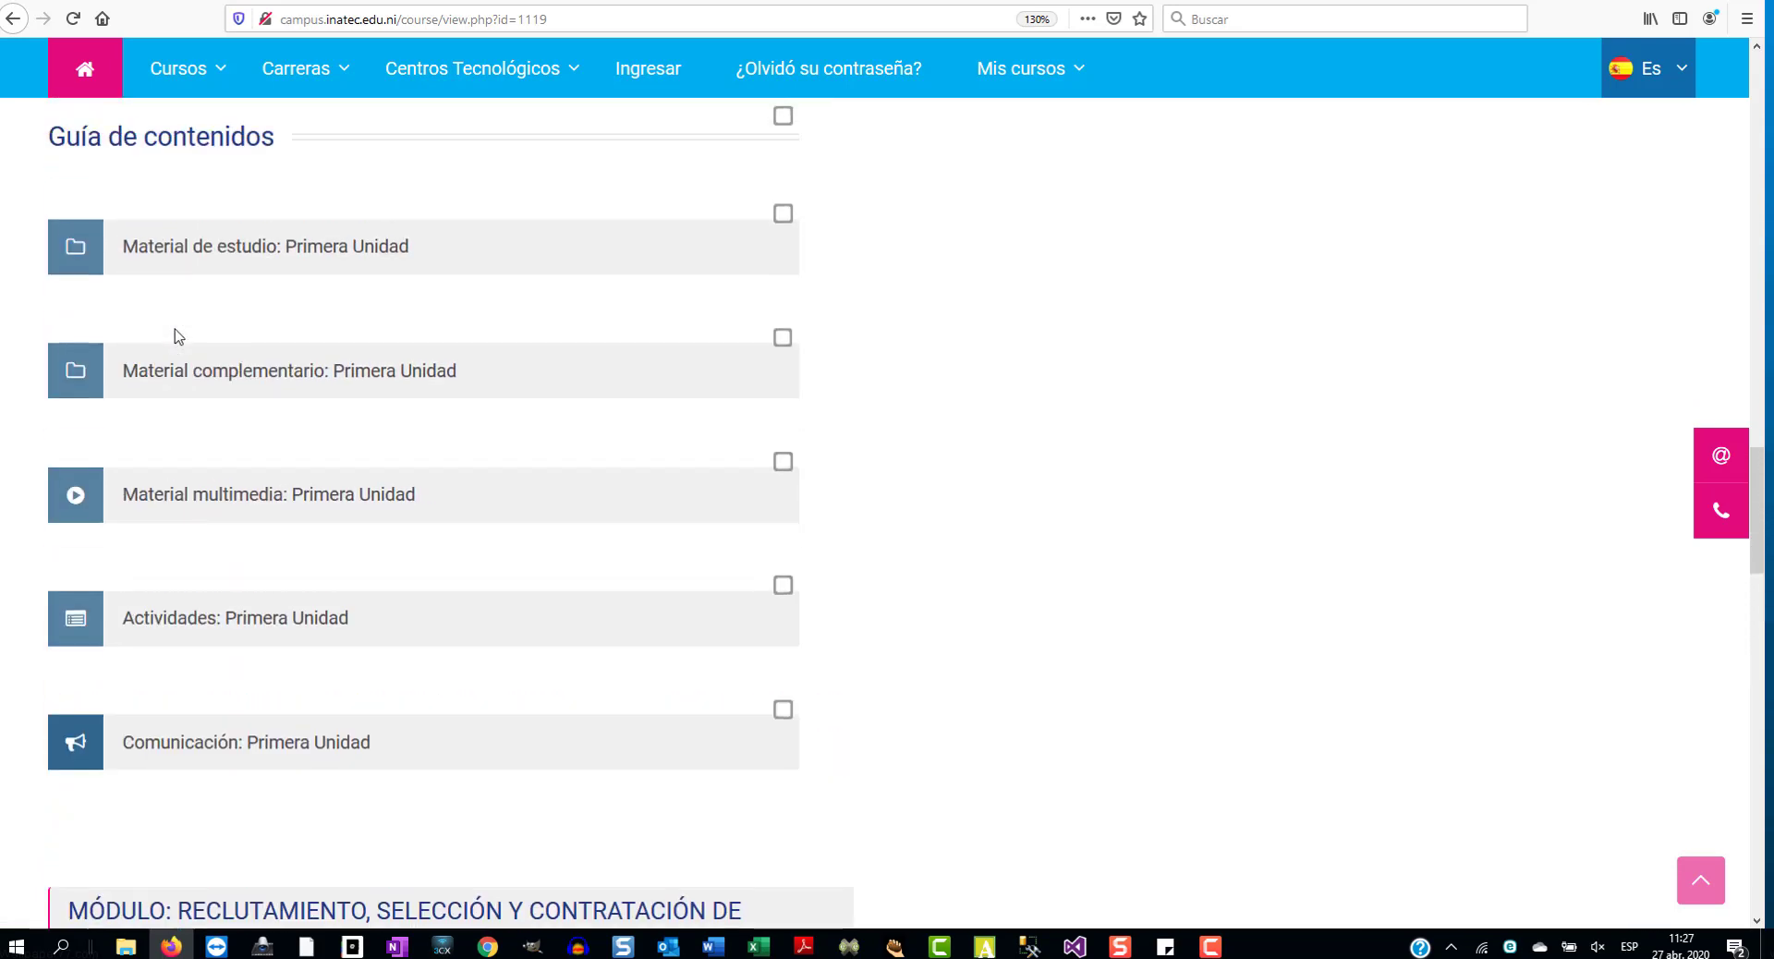
pyautogui.scroll(12, 178, 335)
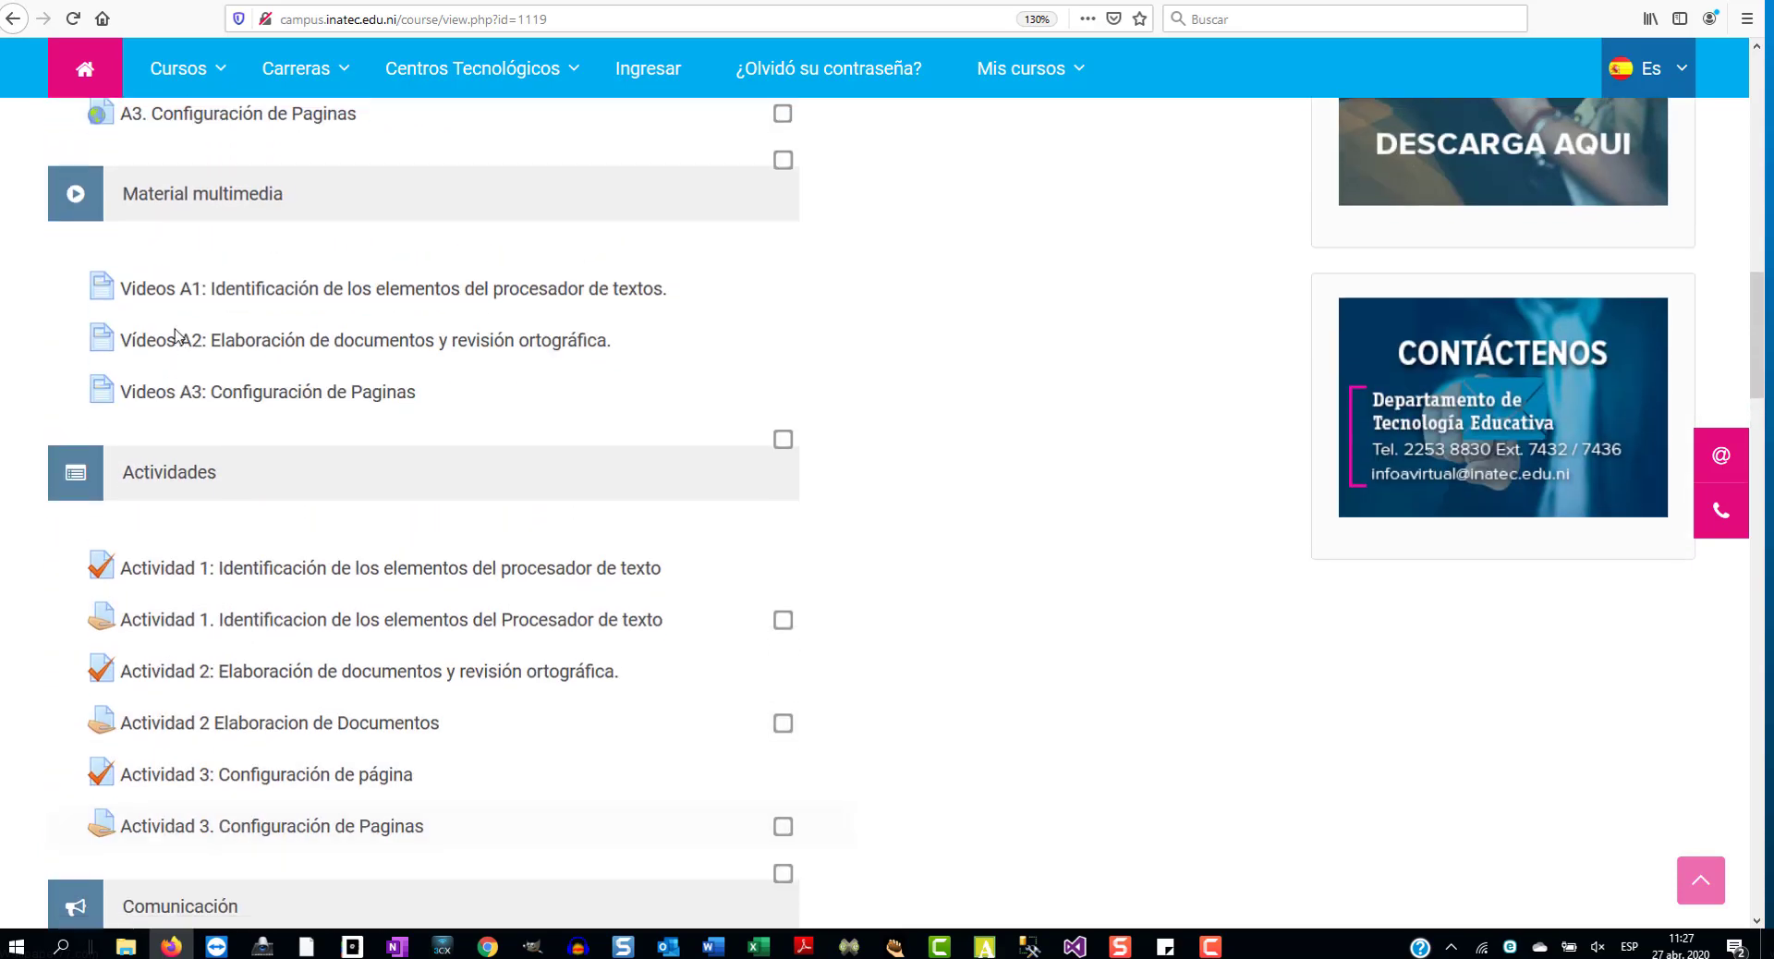
pyautogui.scroll(13, 179, 336)
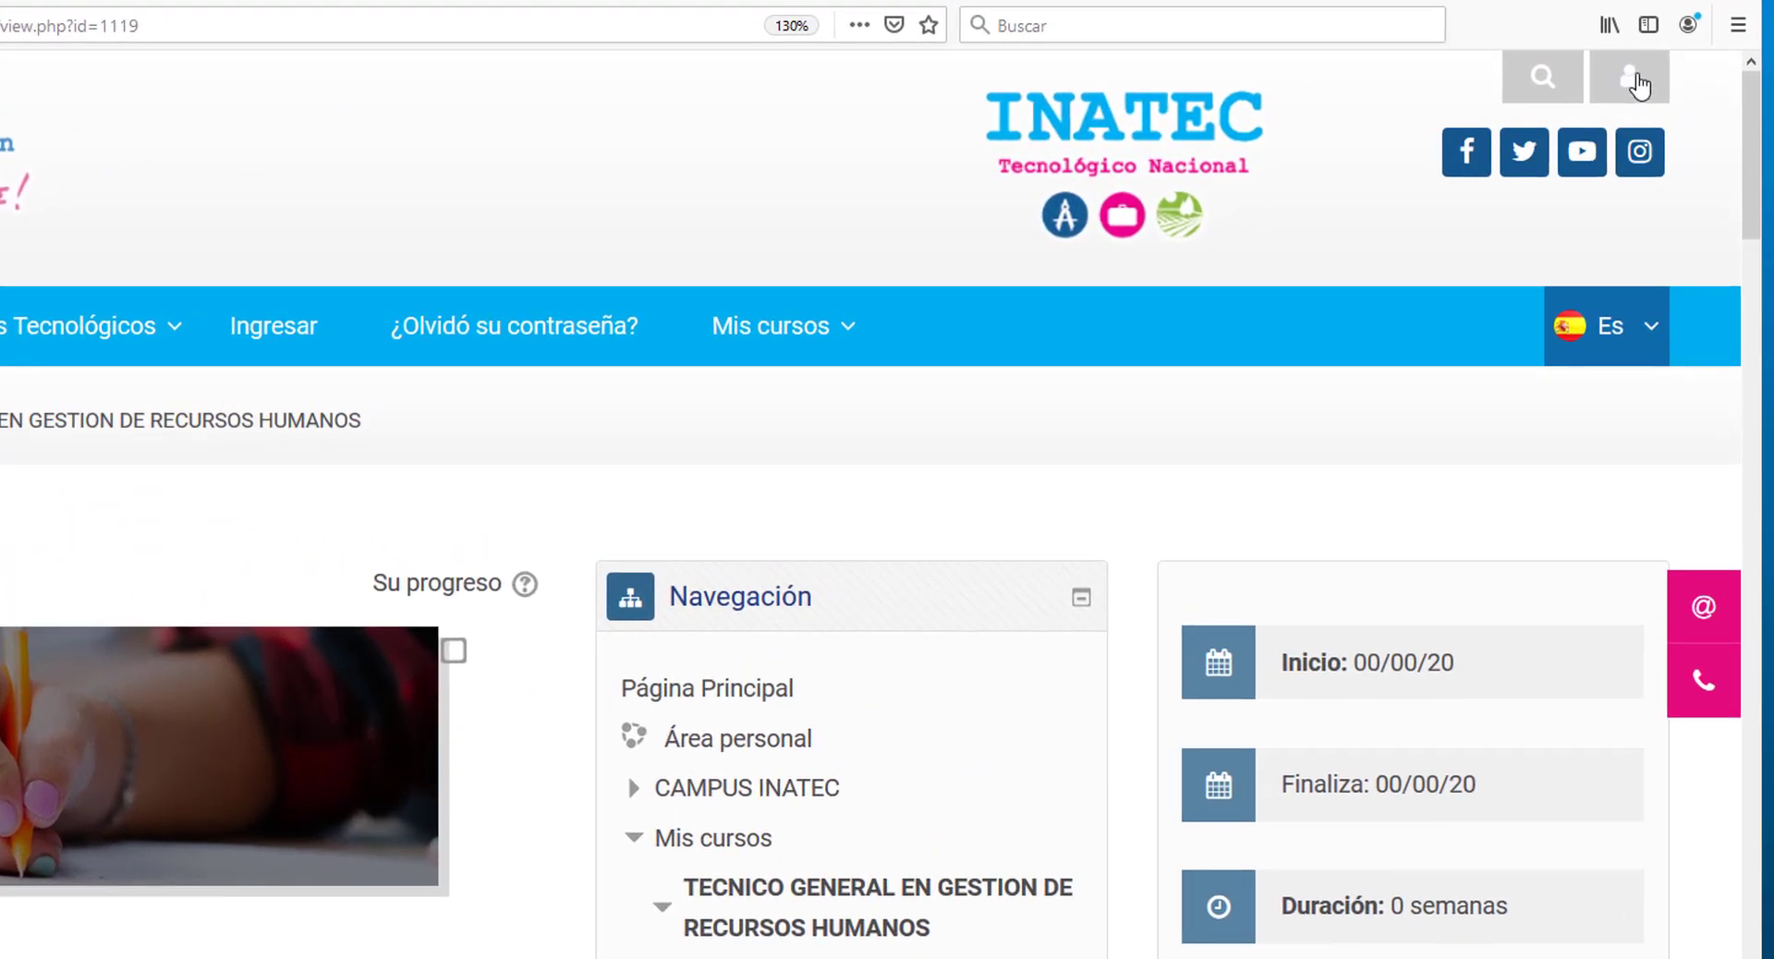
# - Open Perfil from the user menu and scroll through the profile details
pyautogui.click(1641, 88)
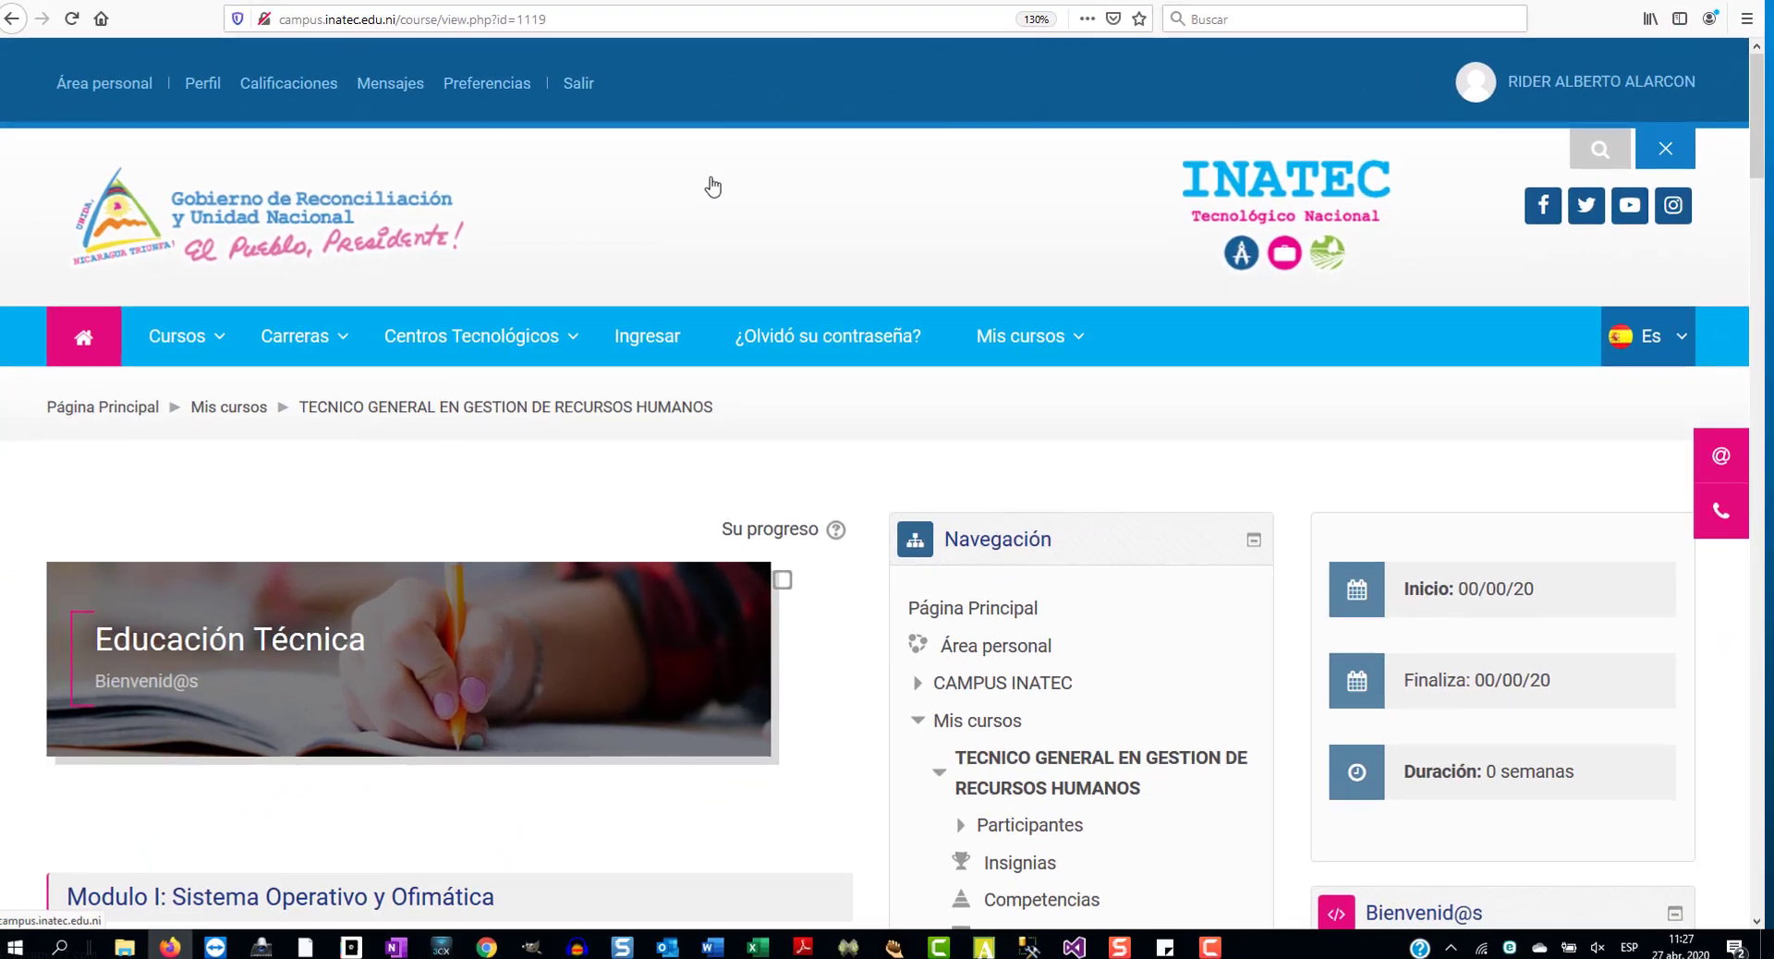
pyautogui.click(206, 86)
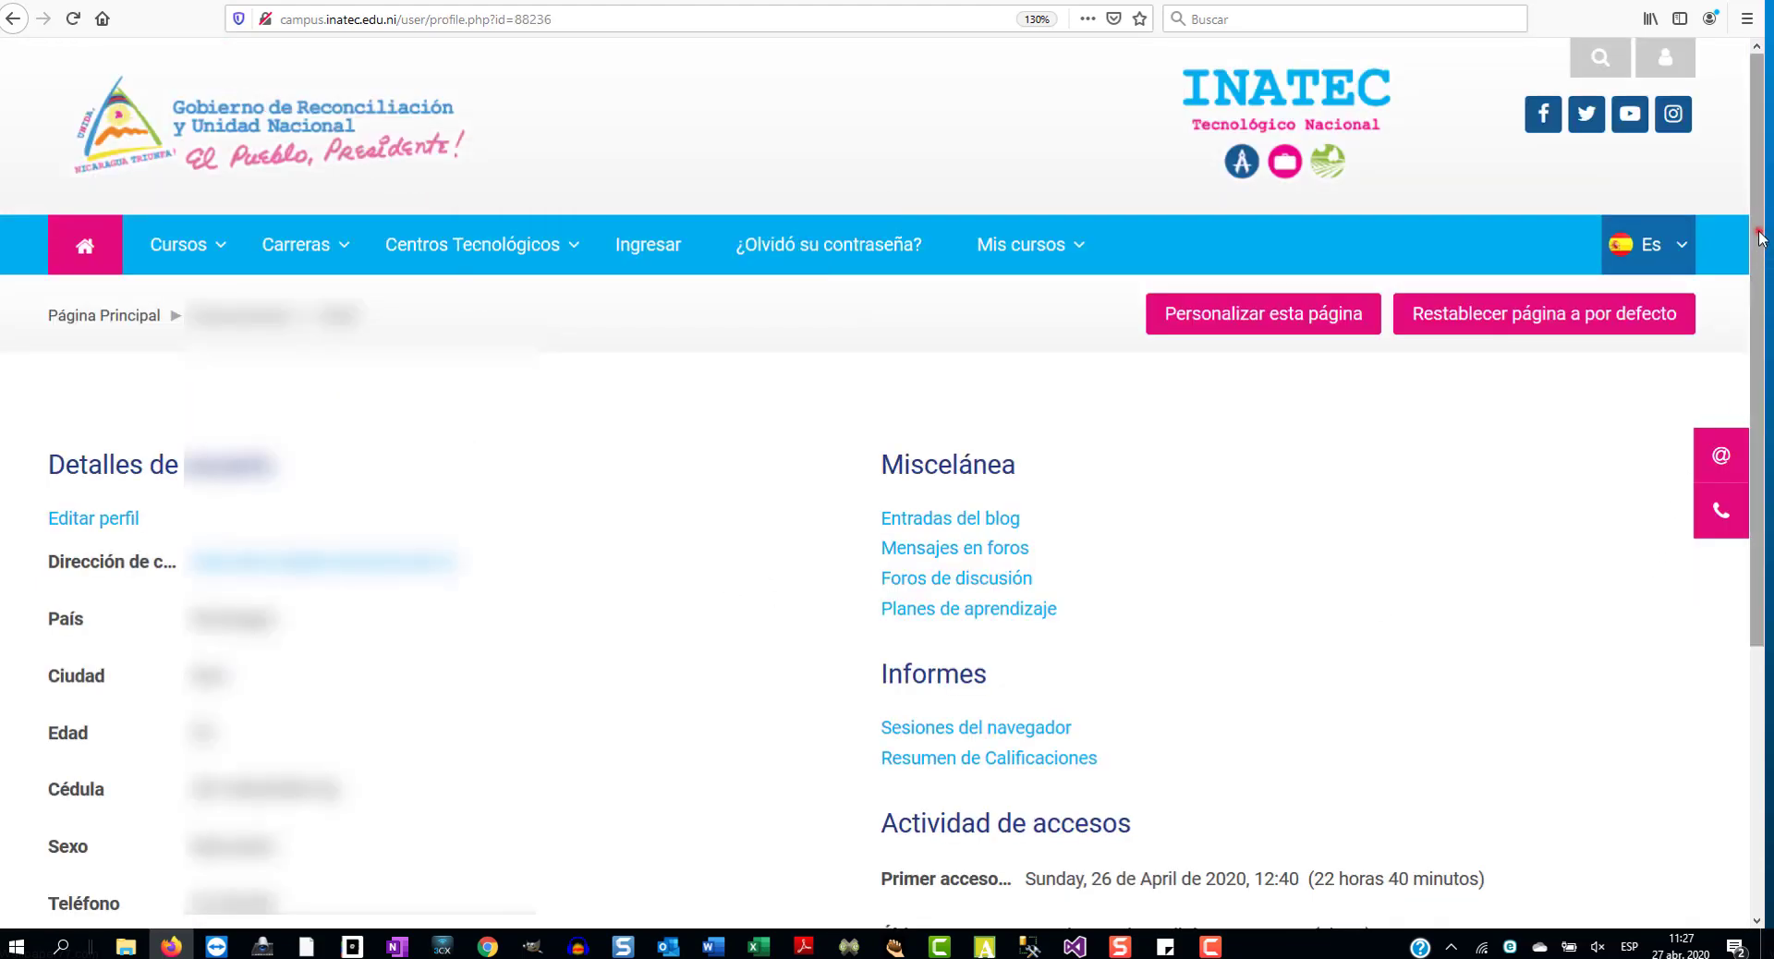
pyautogui.scroll(-5, 1760, 239)
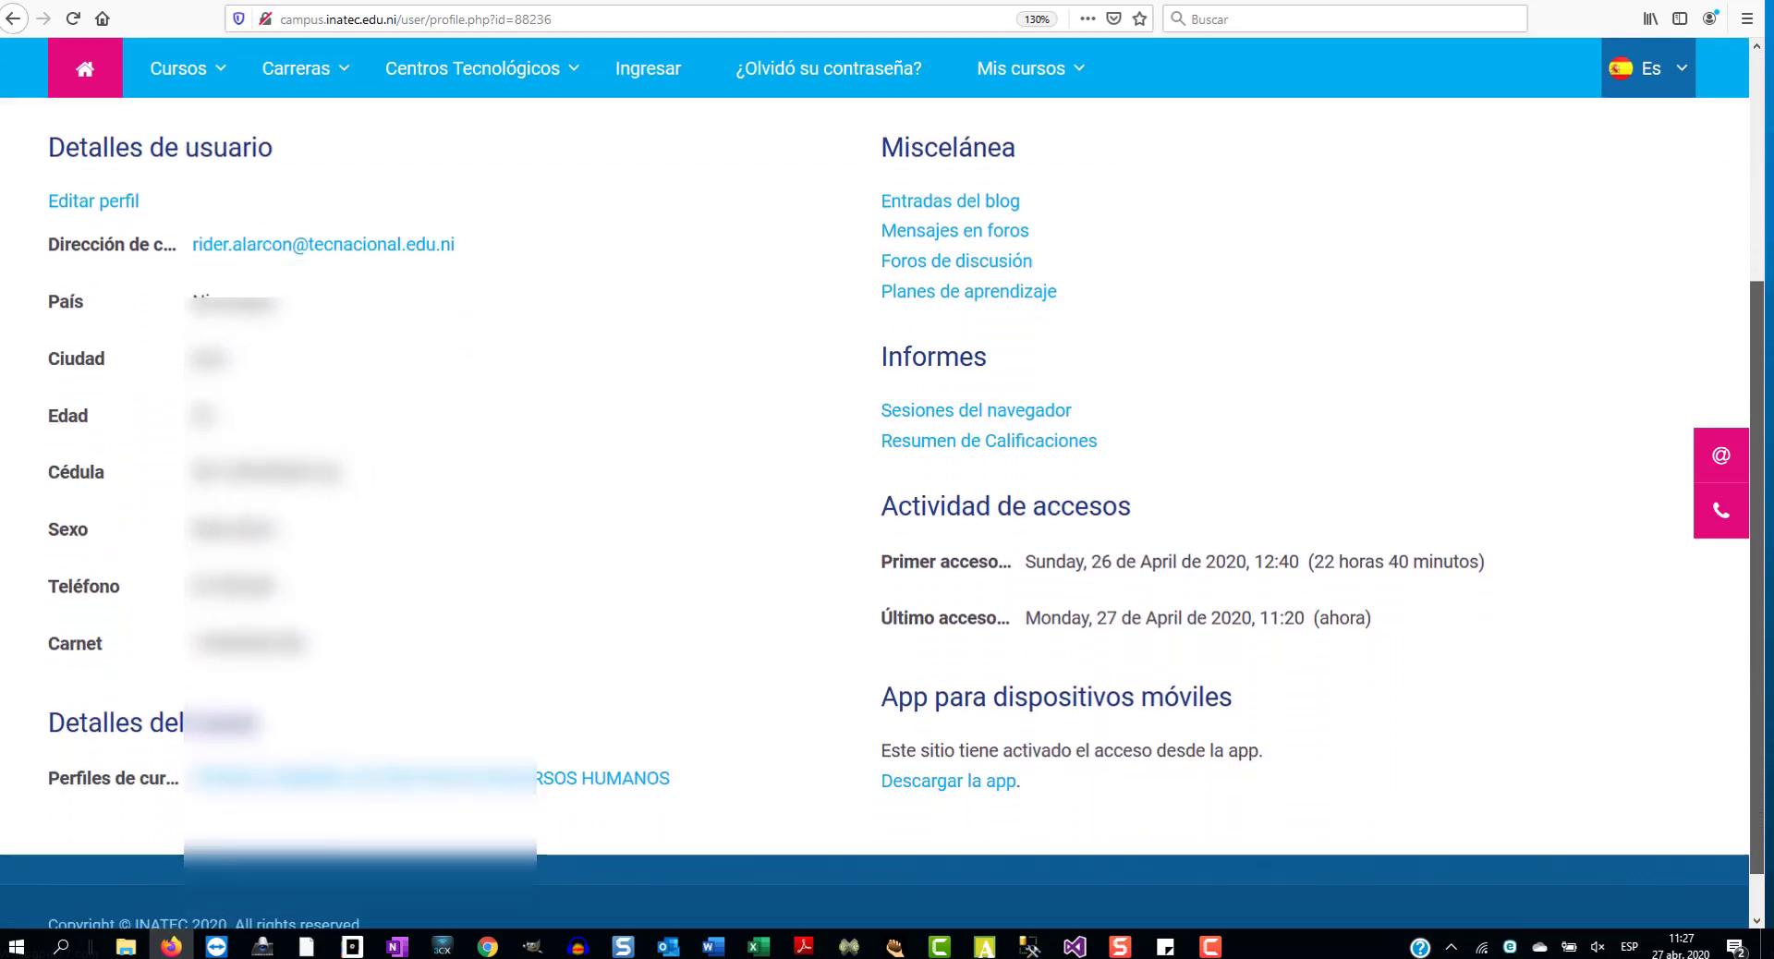
pyautogui.scroll(1, 874, 484)
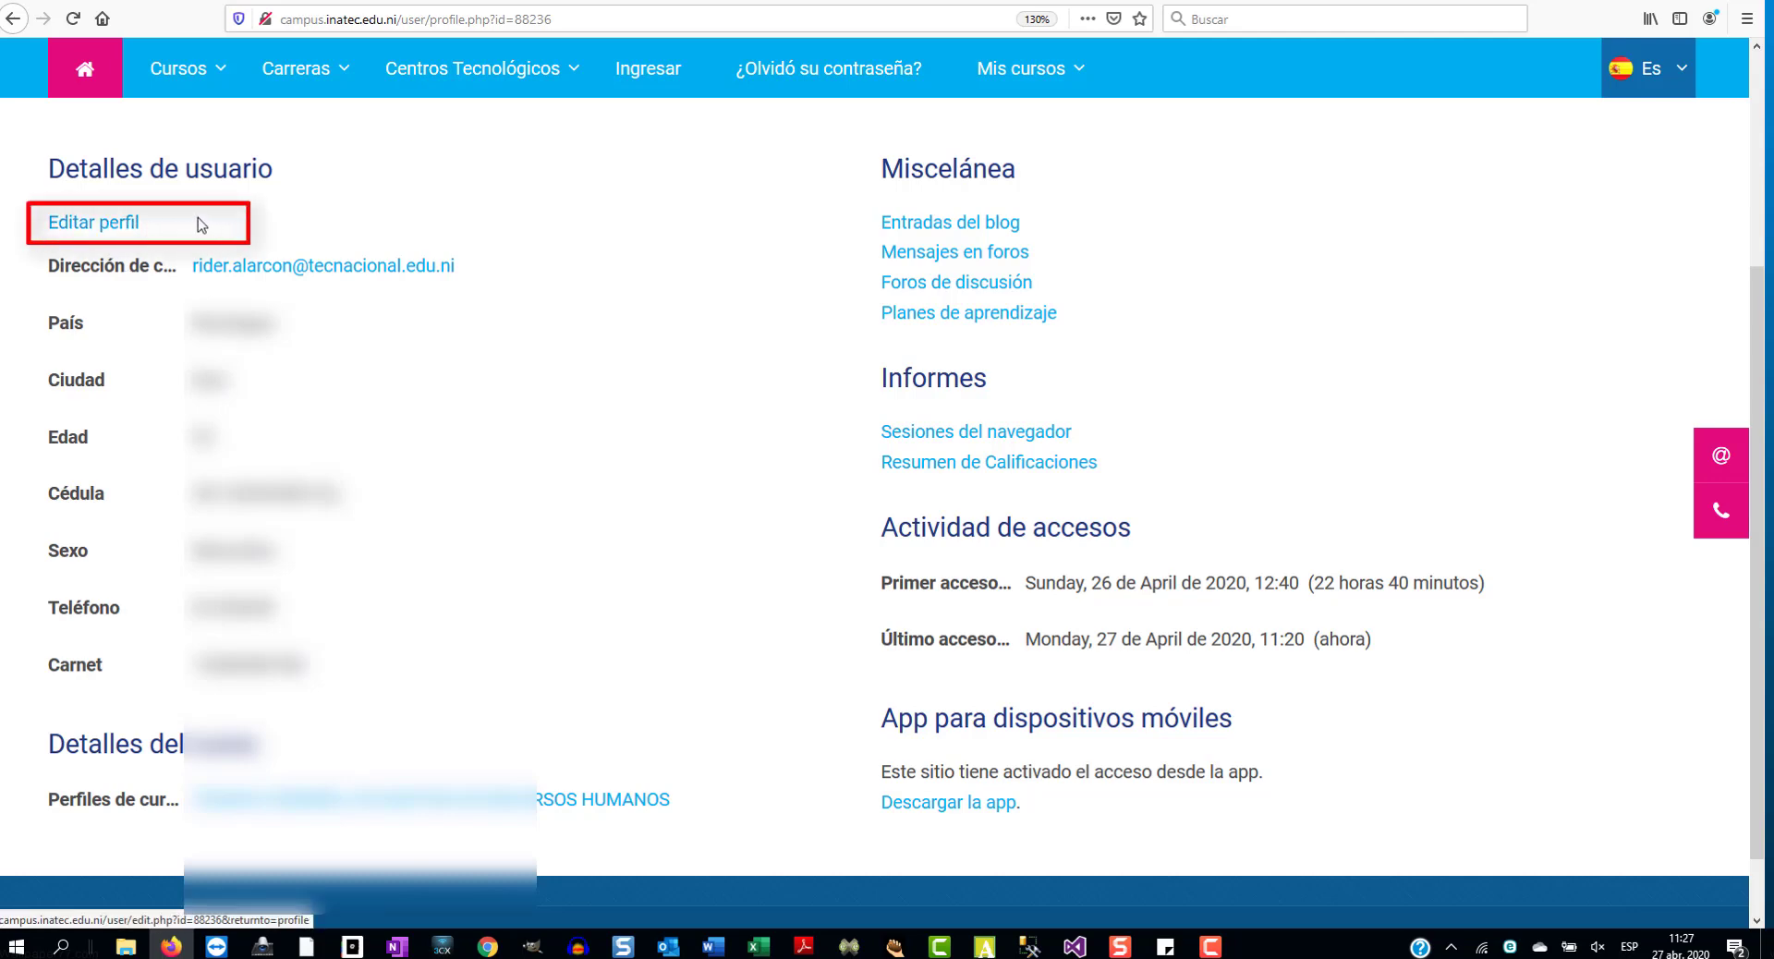
# - Open Editar perfil and scroll through the General and Imagen del usuario sections of the form
pyautogui.click(118, 227)
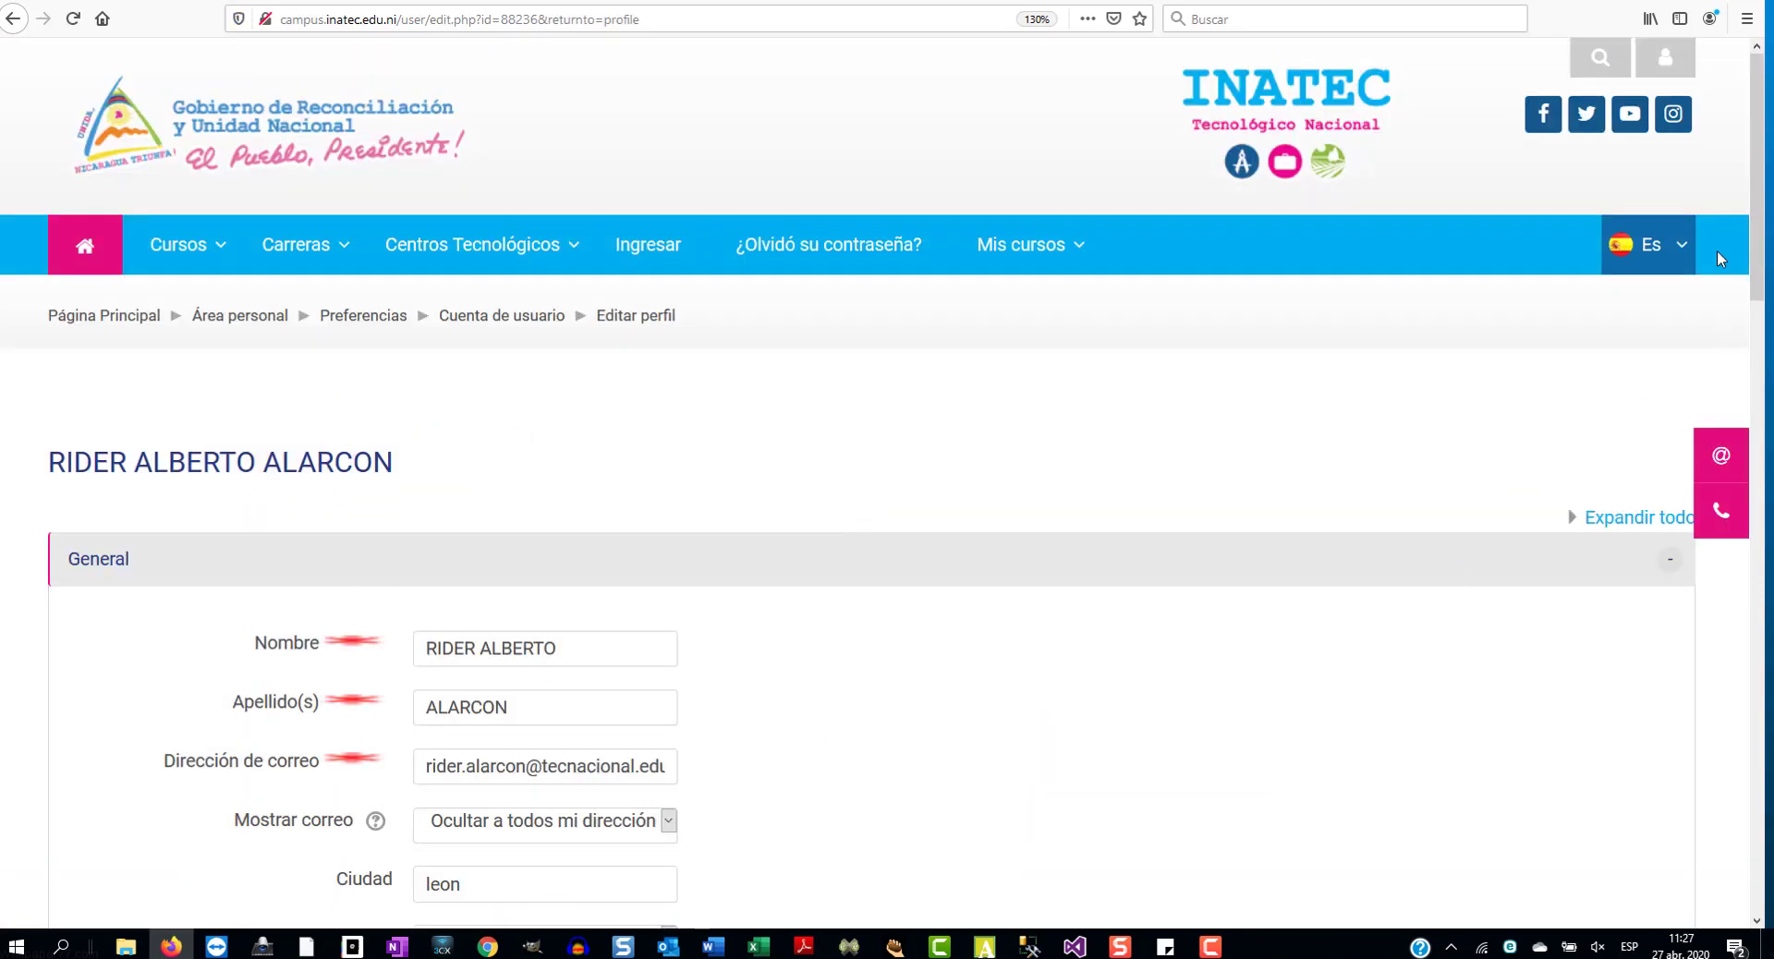
pyautogui.moveTo(1758, 113); pyautogui.dragTo(1764, 246)
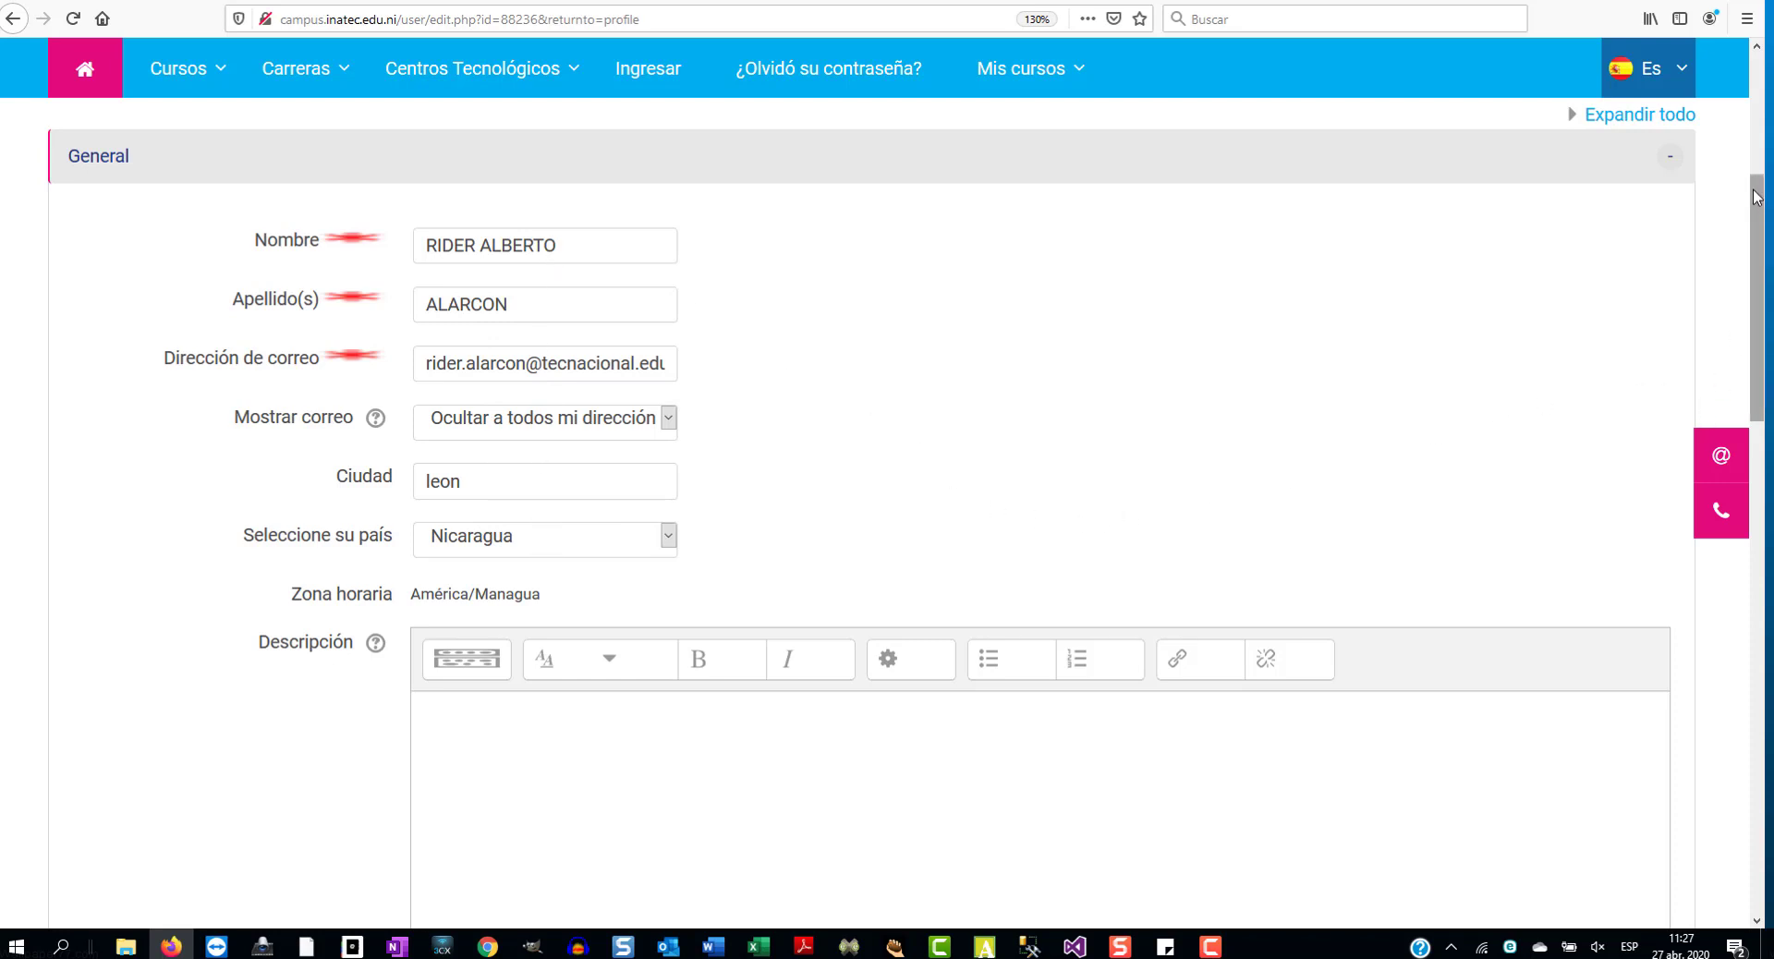
pyautogui.moveTo(1757, 197); pyautogui.dragTo(1761, 495)
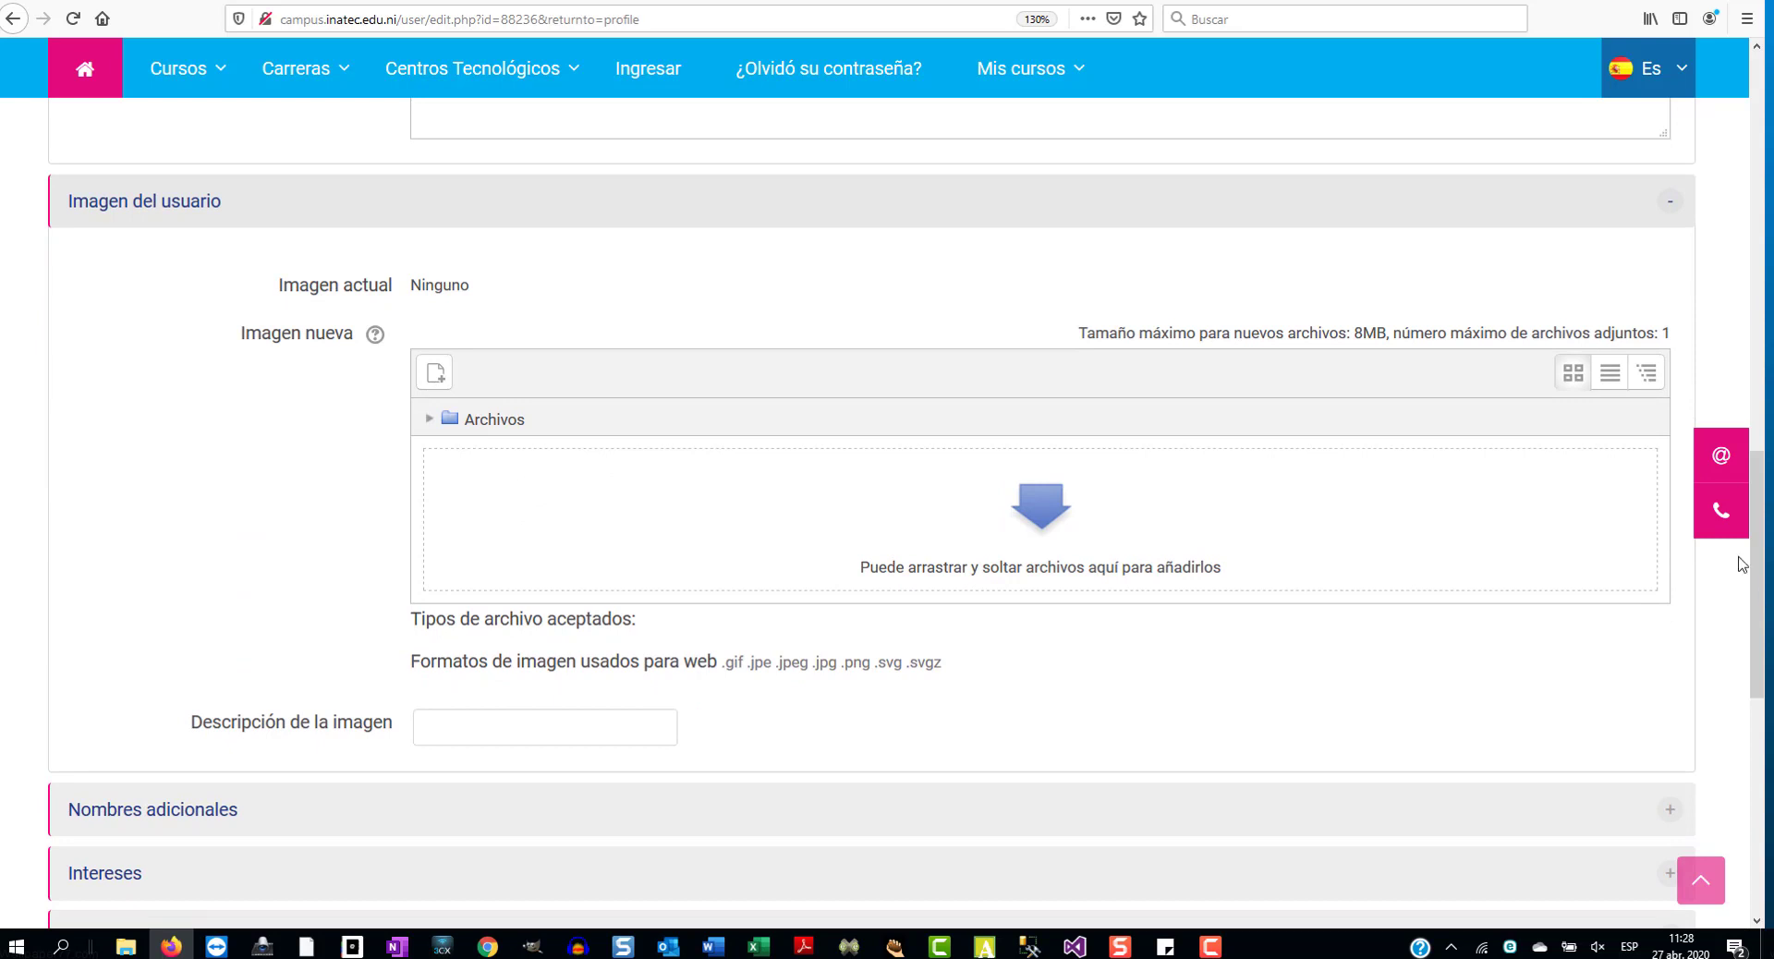
pyautogui.moveTo(1757, 487); pyautogui.dragTo(1757, 687)
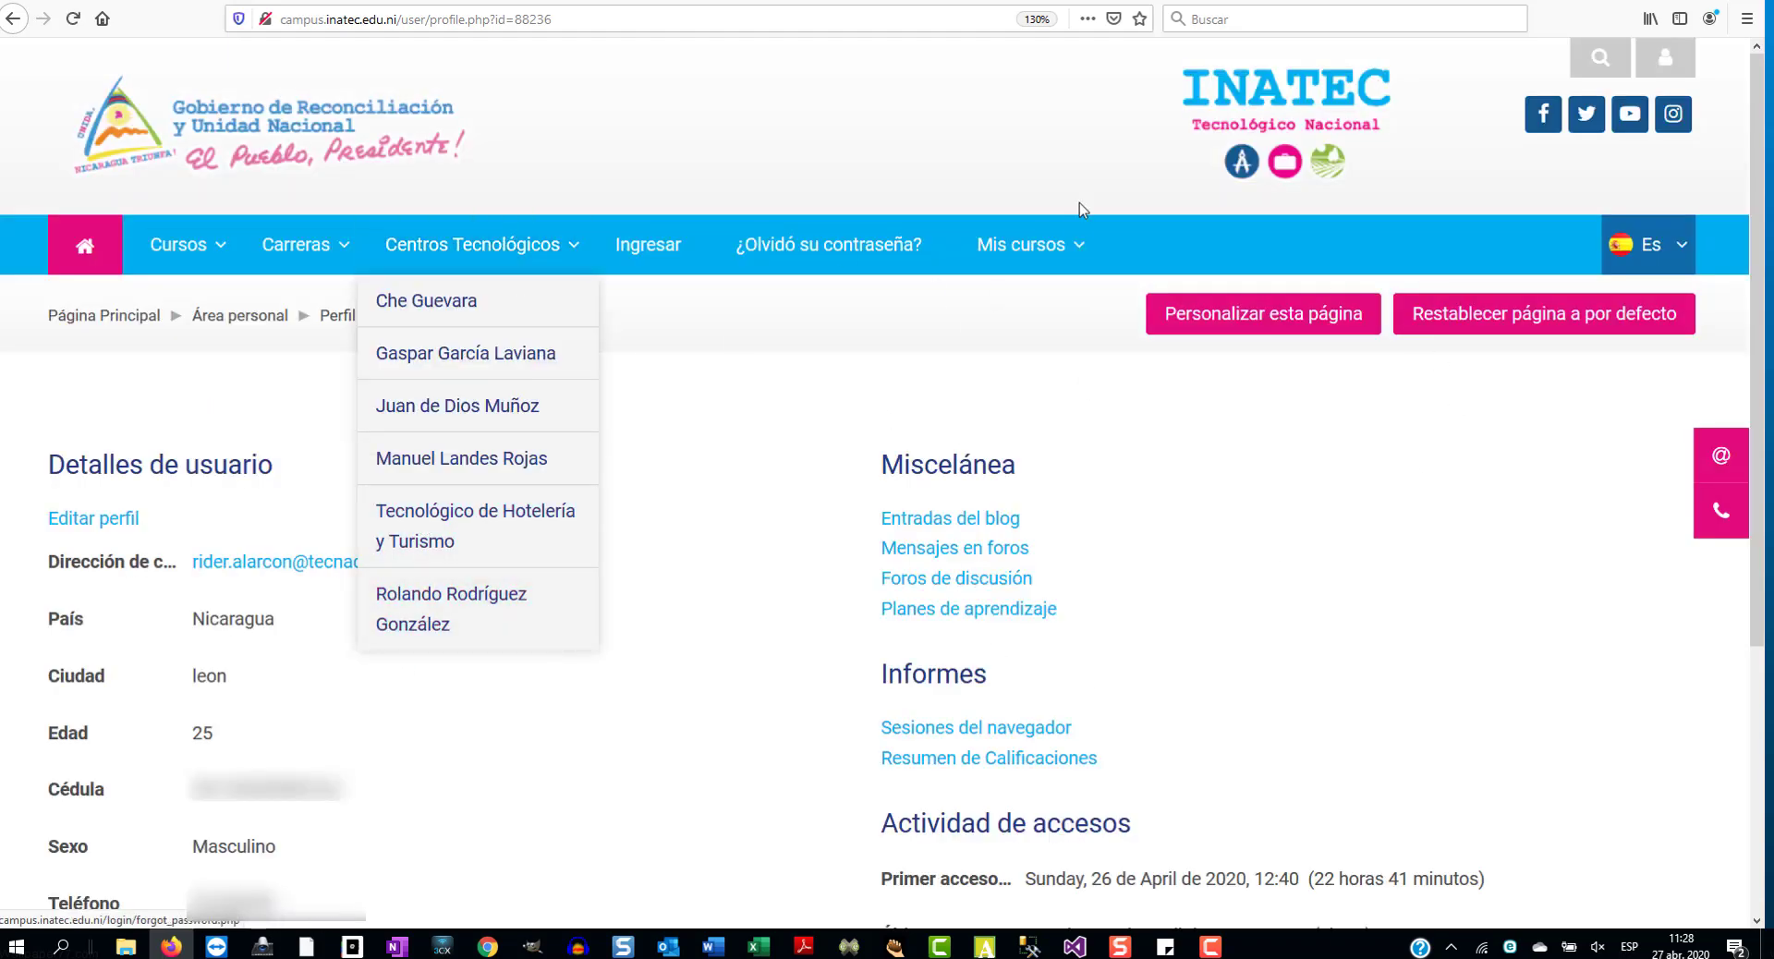
# - Reopen the enrolled course from Mis cursos, then sign out with Salir in the user menu
pyautogui.moveTo(1031, 259)
pyautogui.click(1039, 332)
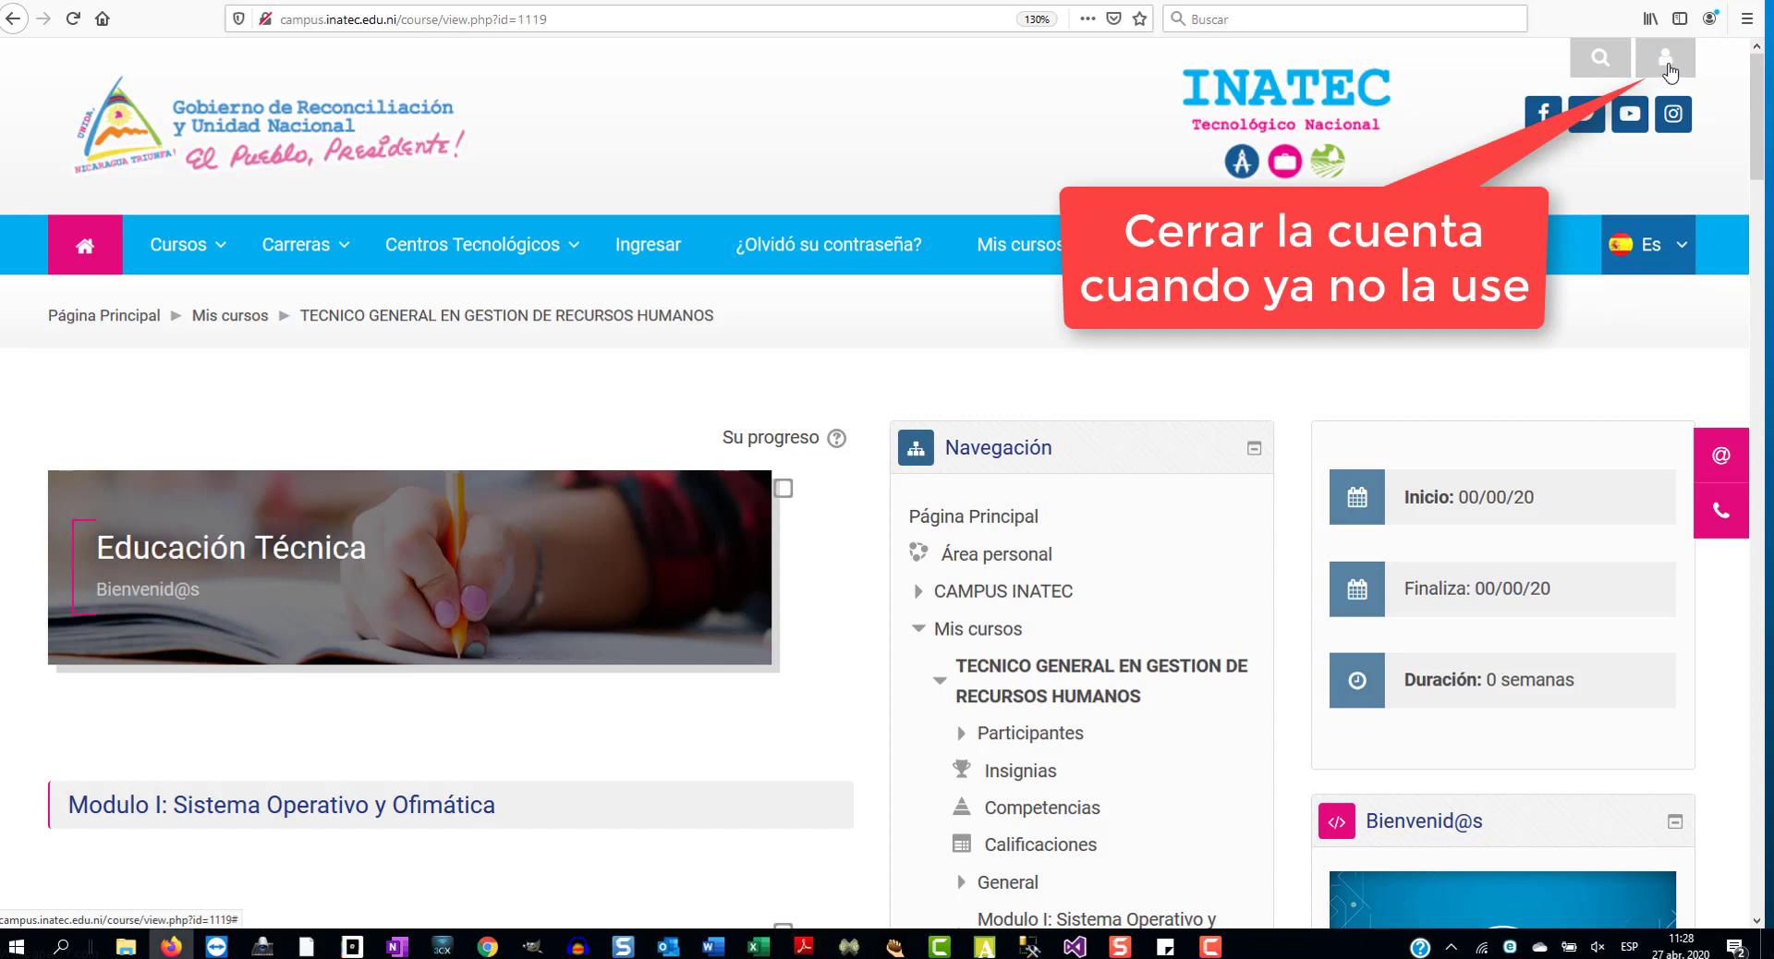
pyautogui.click(1666, 61)
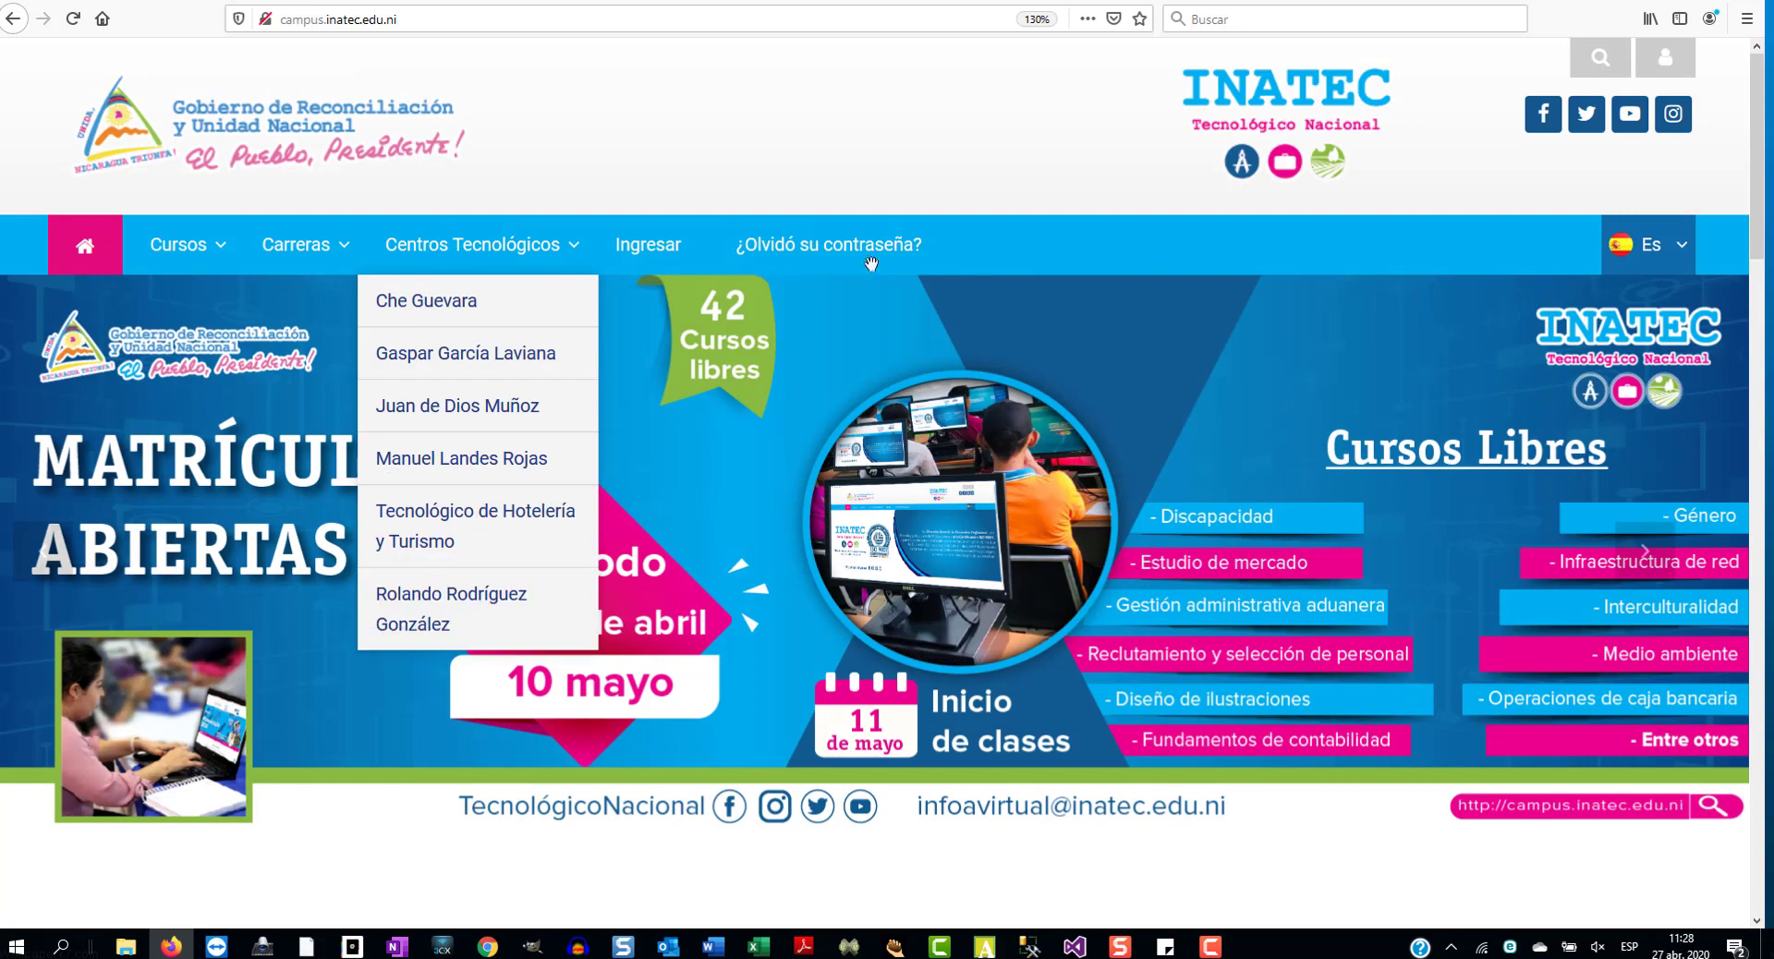
pyautogui.click(719, 125)
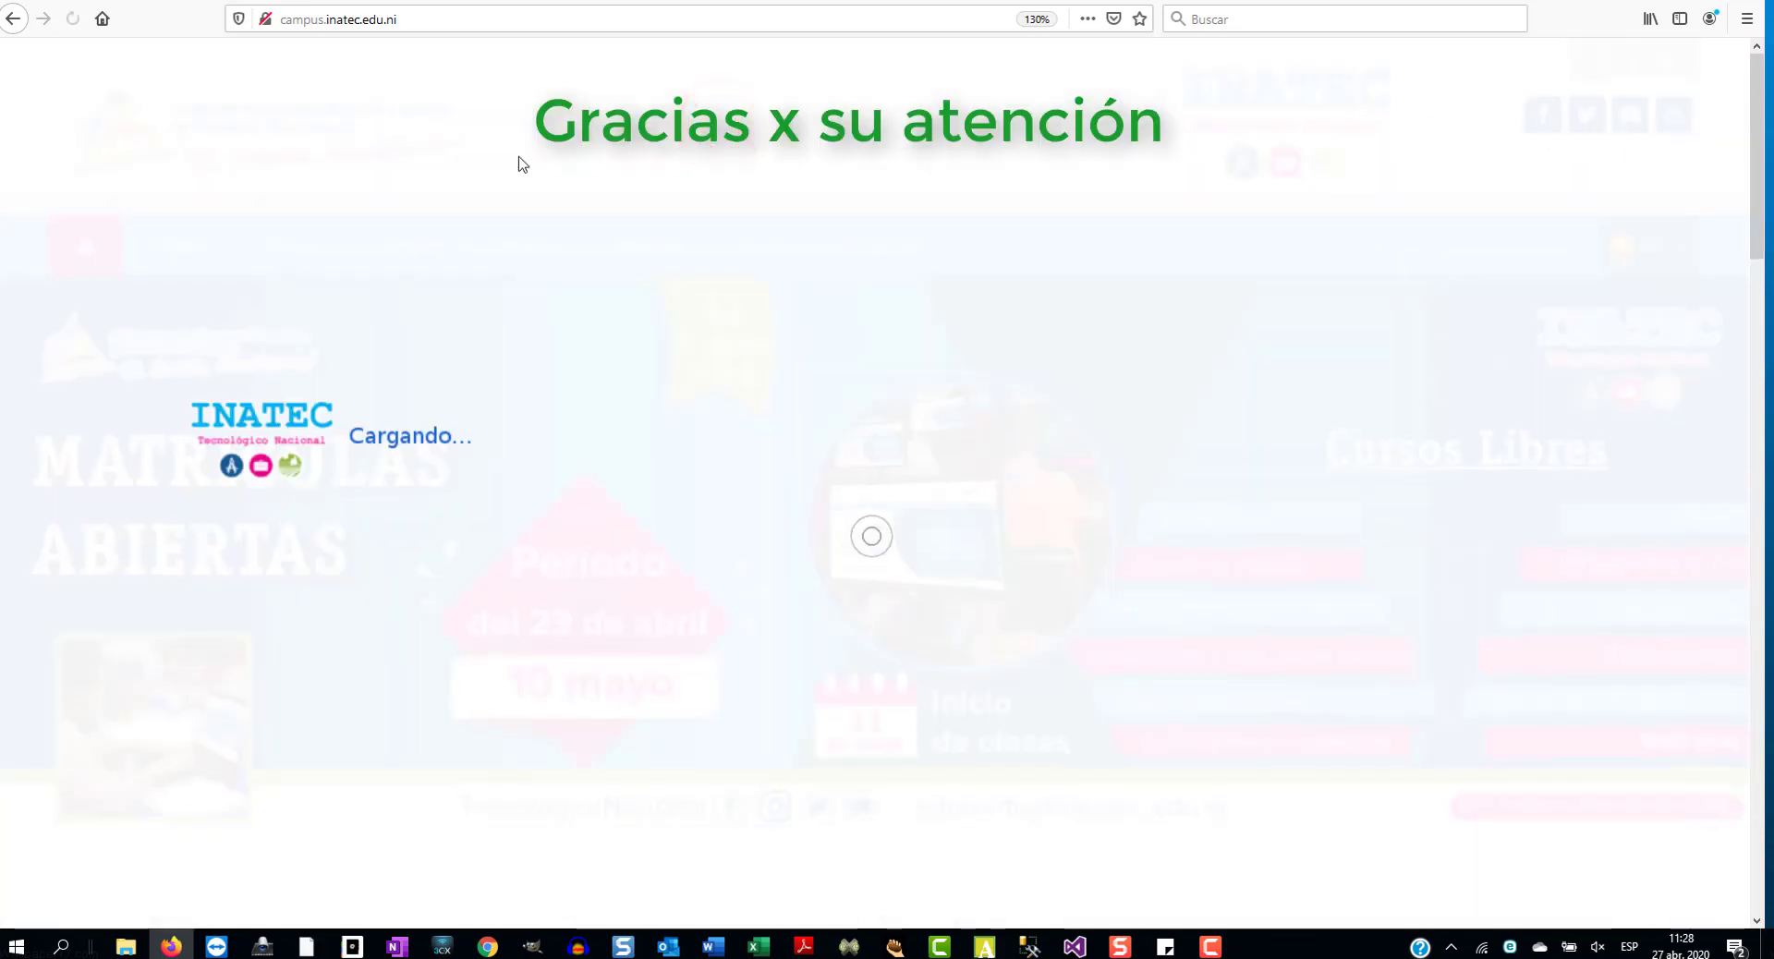